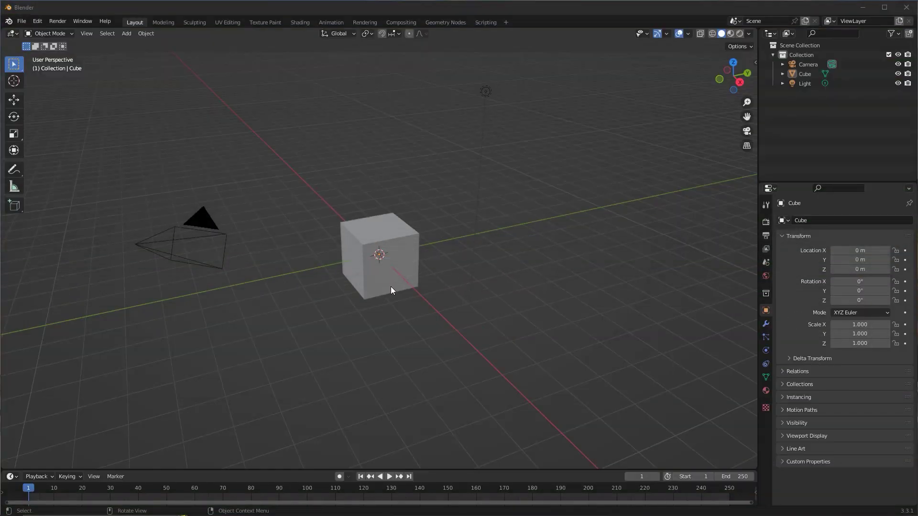
Step: Delete the default camera from the scene
mouse_move(391, 286)
middle_mouse_down()
mouse_move(409, 279)
mouse_move(366, 275)
mouse_move(403, 278)
mouse_move(348, 261)
mouse_move(310, 180)
middle_mouse_up()
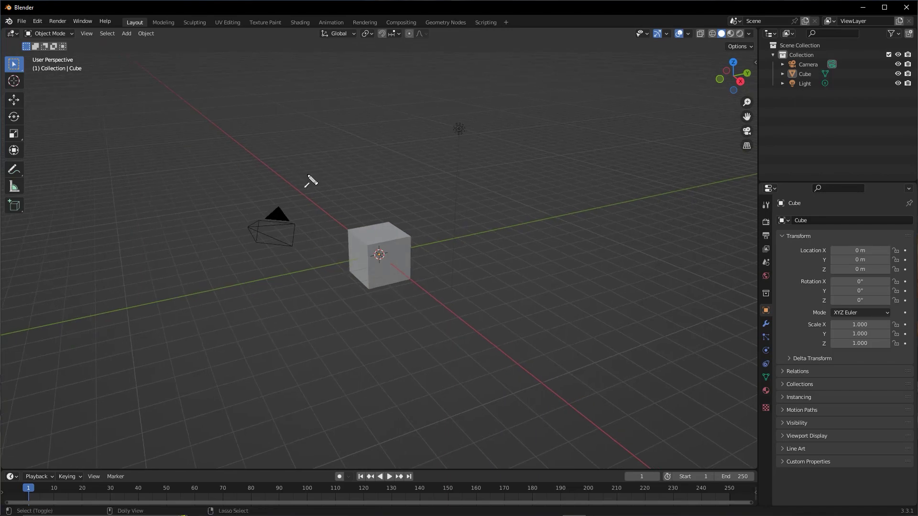
mouse_move(348, 199)
left_mouse_down()
mouse_move(372, 242)
mouse_move(460, 130)
left_mouse_up()
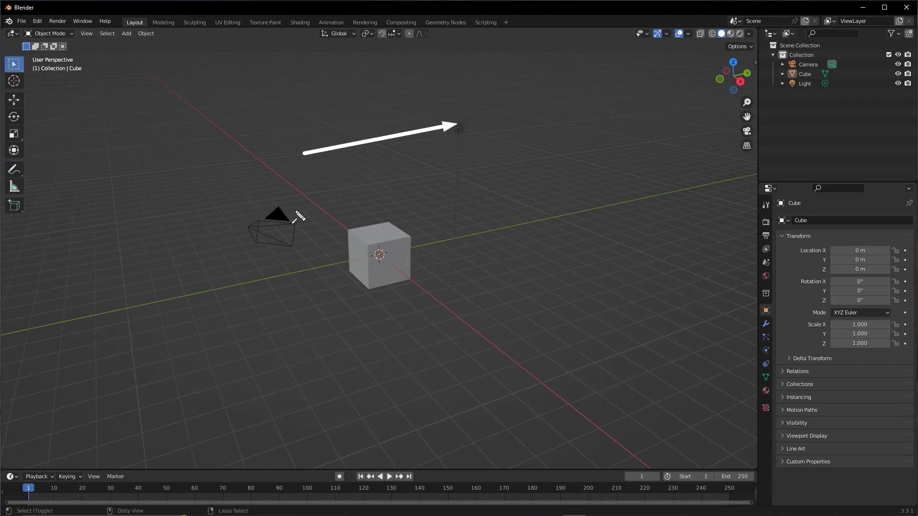
mouse_move(333, 169)
left_mouse_down()
mouse_move(300, 219)
mouse_move(28, 69)
left_mouse_up()
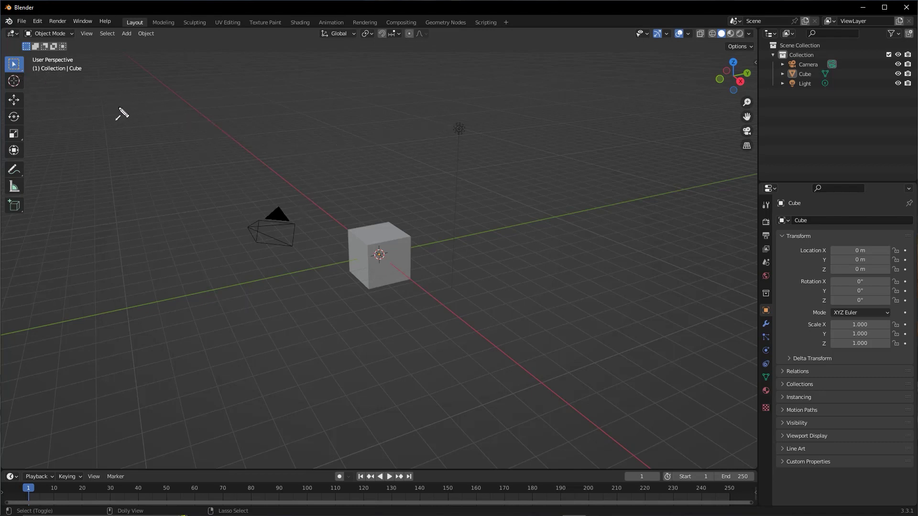
left_click(18, 67)
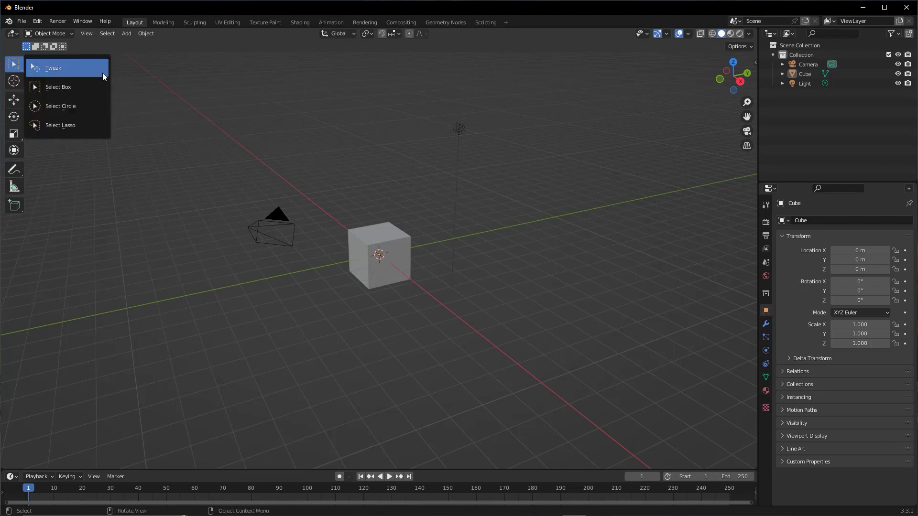
left_click(62, 88)
left_click(275, 221)
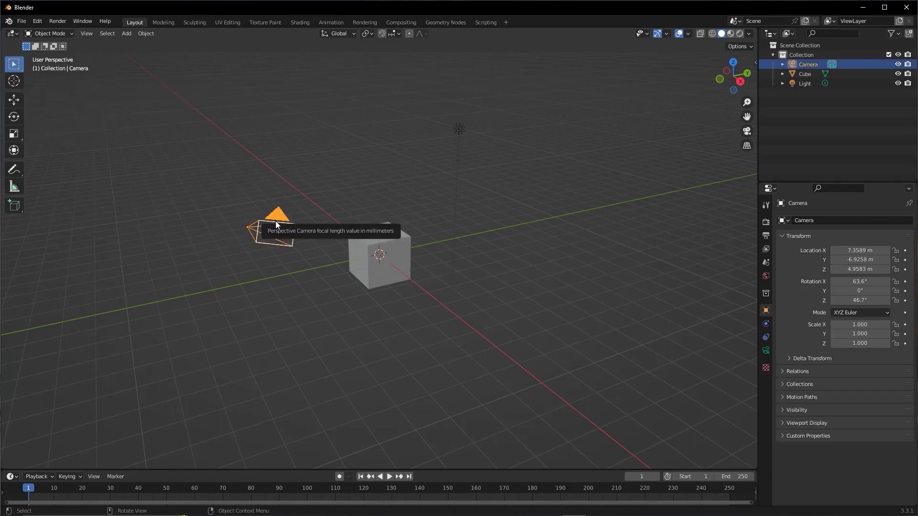
key("Delete")
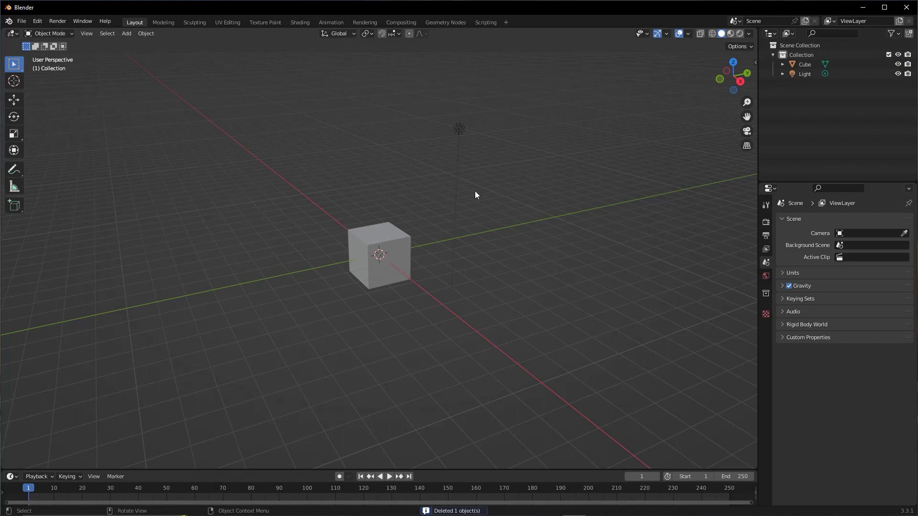
Step: Delete the default light so only the cube remains
left_click(460, 130)
key("Delete")
mouse_move(353, 289)
middle_mouse_down()
mouse_move(400, 265)
mouse_move(383, 291)
mouse_move(382, 274)
middle_mouse_up()
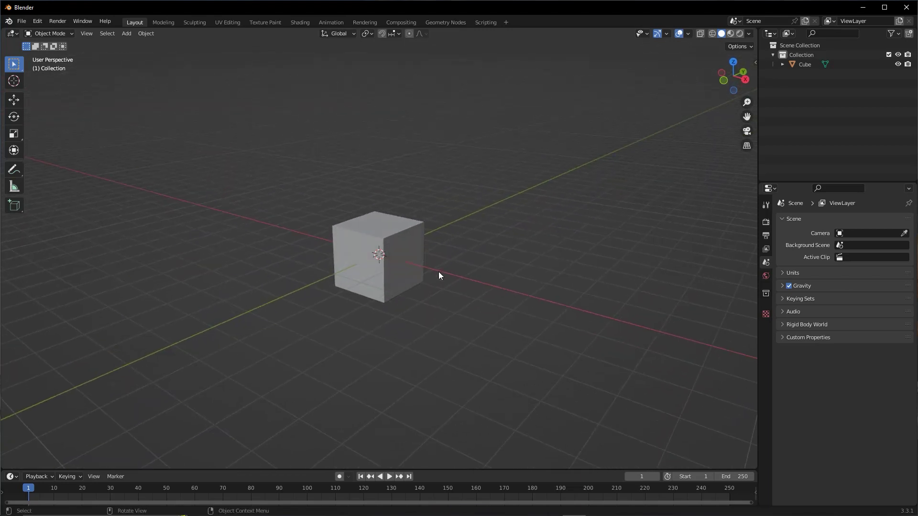
Step: Select the cube and switch from Object Mode into Edit Mode
left_click(369, 247)
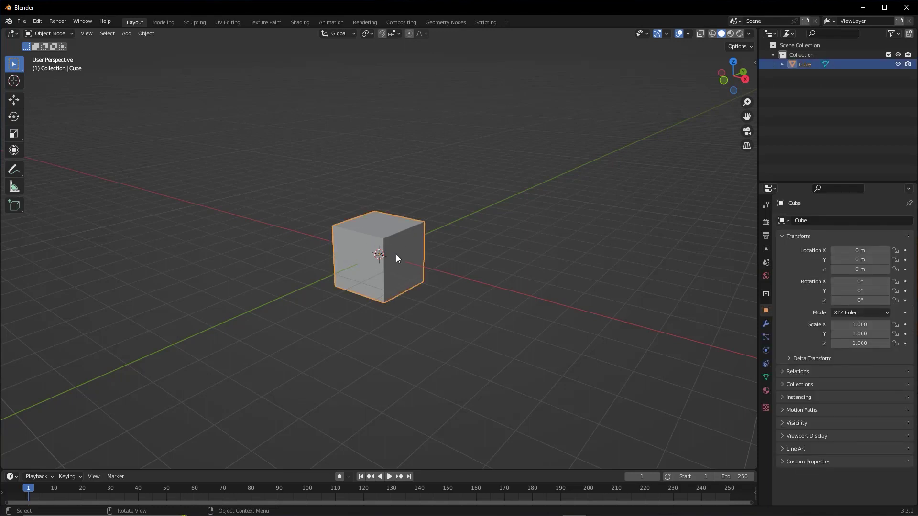
left_click_drag(244, 330, 55, 39, "ctrl+shift")
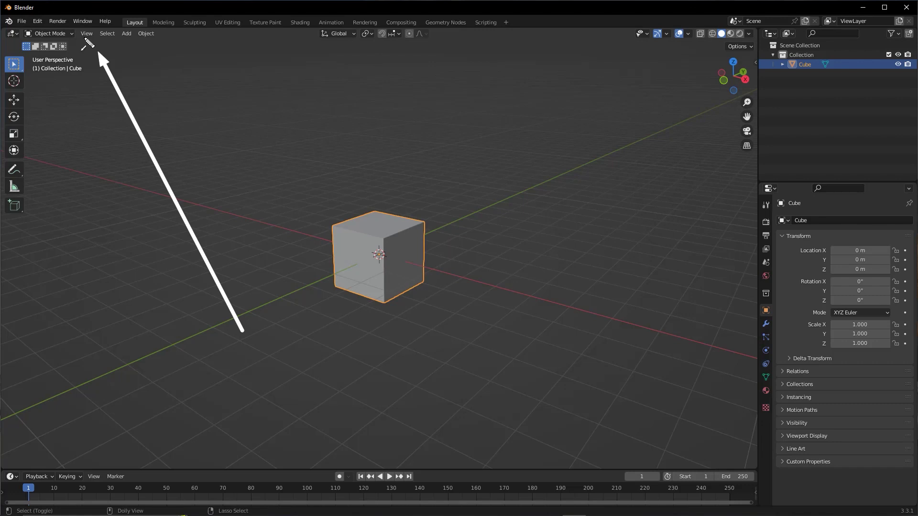
left_click(55, 35)
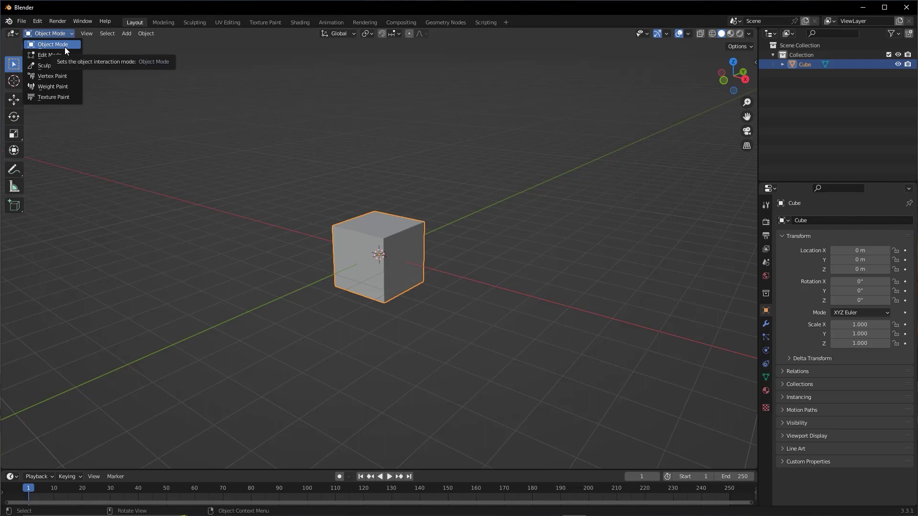
left_click(55, 59)
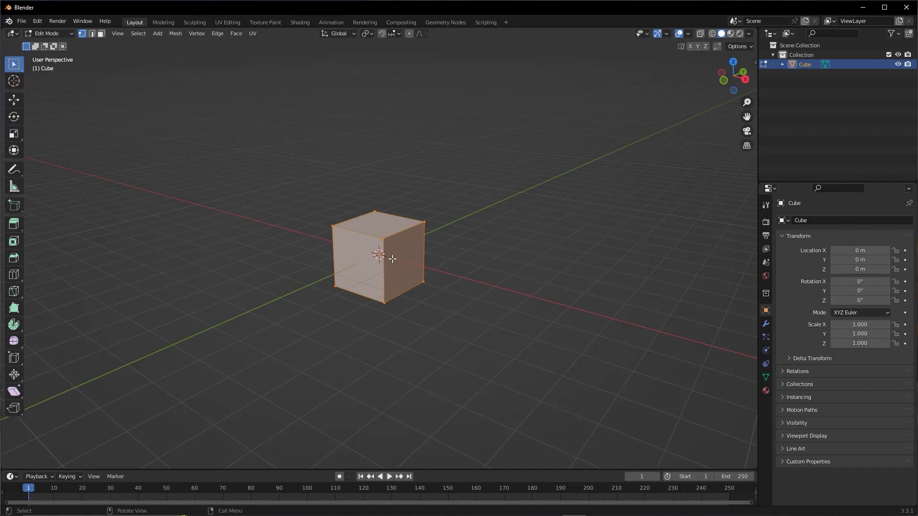
left_click(375, 211)
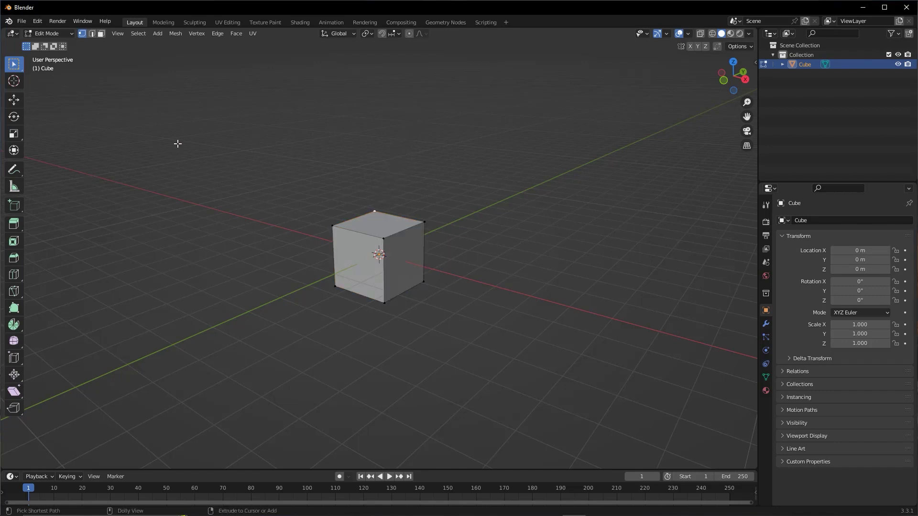
left_click(14, 100)
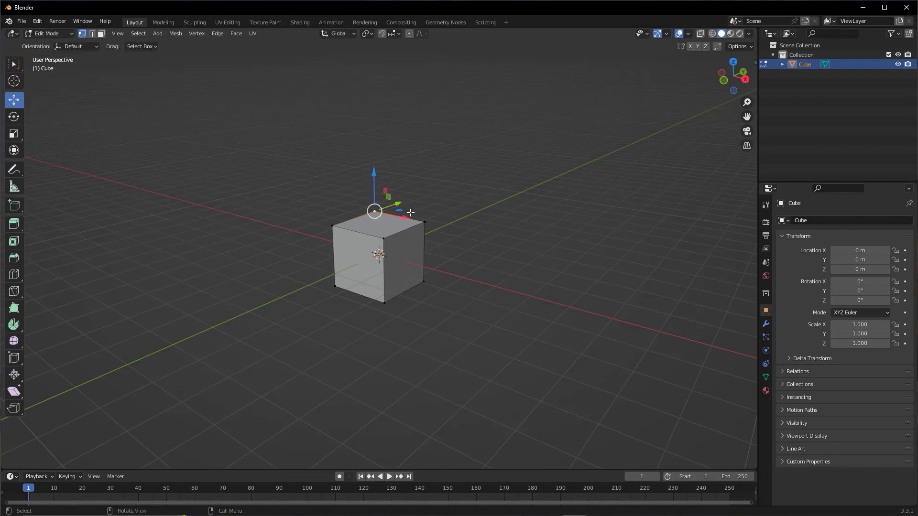
left_click_drag(375, 171, 375, 172)
left_click_drag(405, 218, 327, 183)
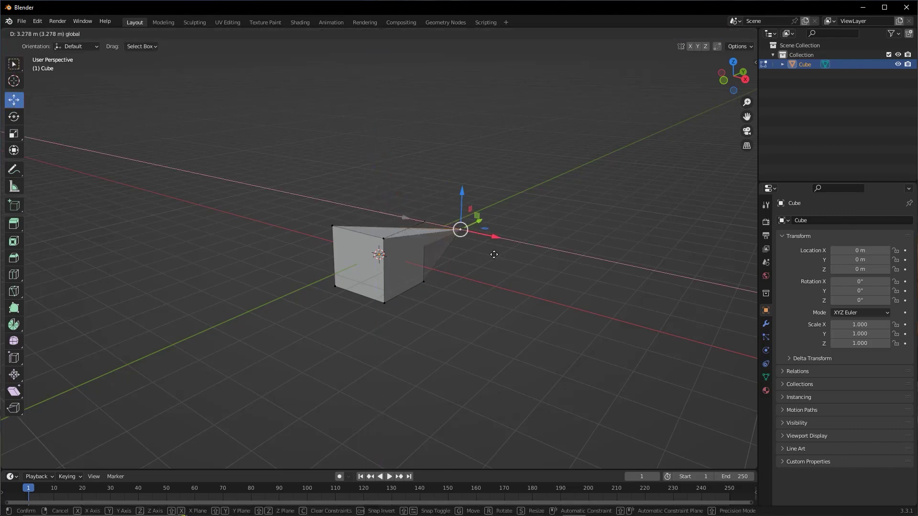
key("Escape")
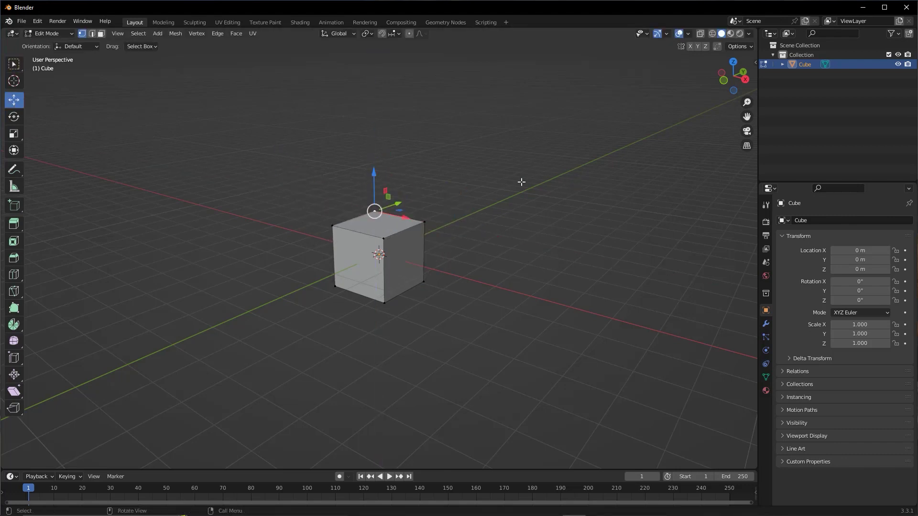
left_click(470, 190)
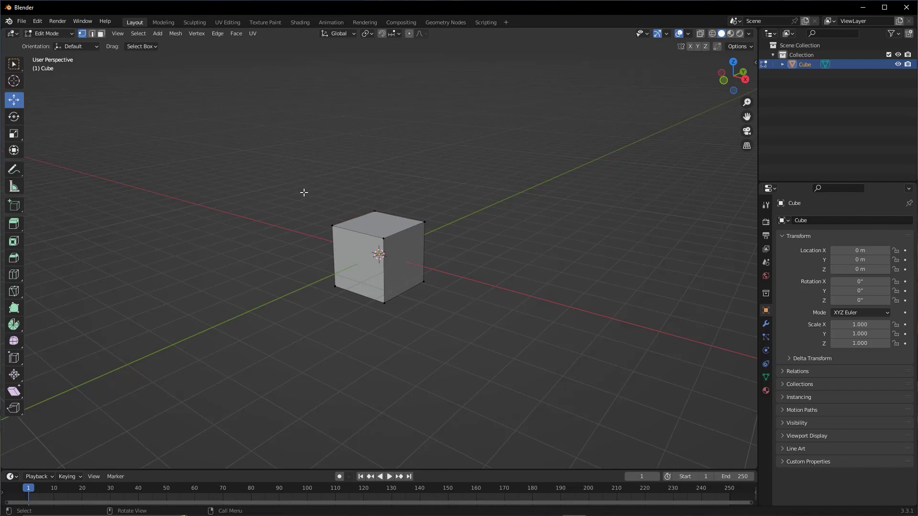
left_click_drag(292, 181, 434, 267)
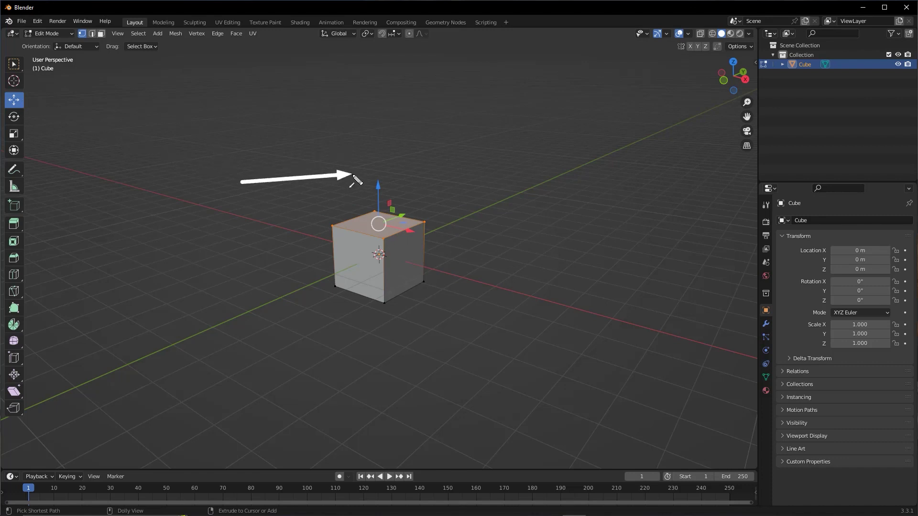
key("e")
key("Escape")
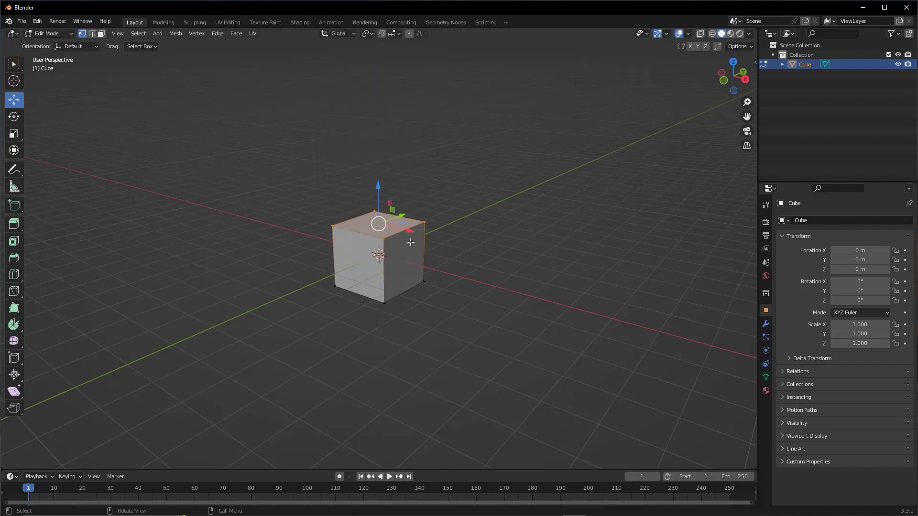
key("g")
key("Escape")
left_click(460, 203)
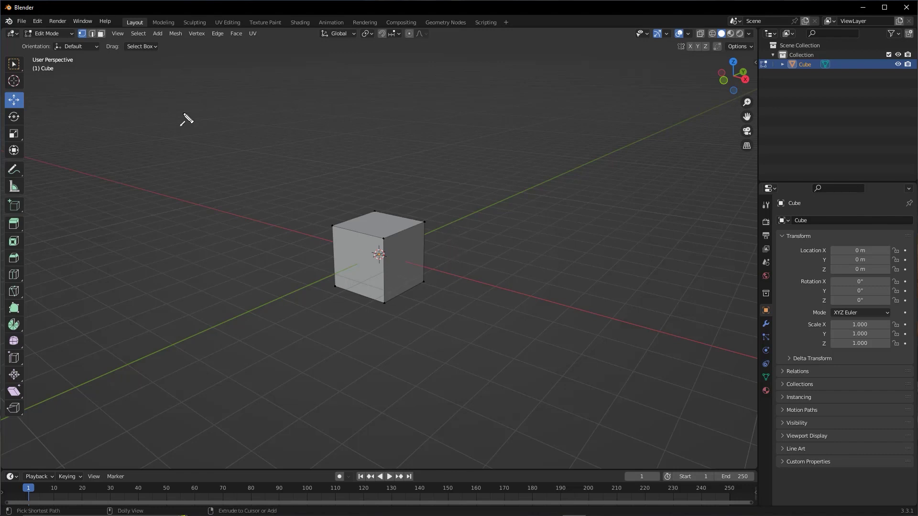
left_click_drag(133, 215, 53, 35)
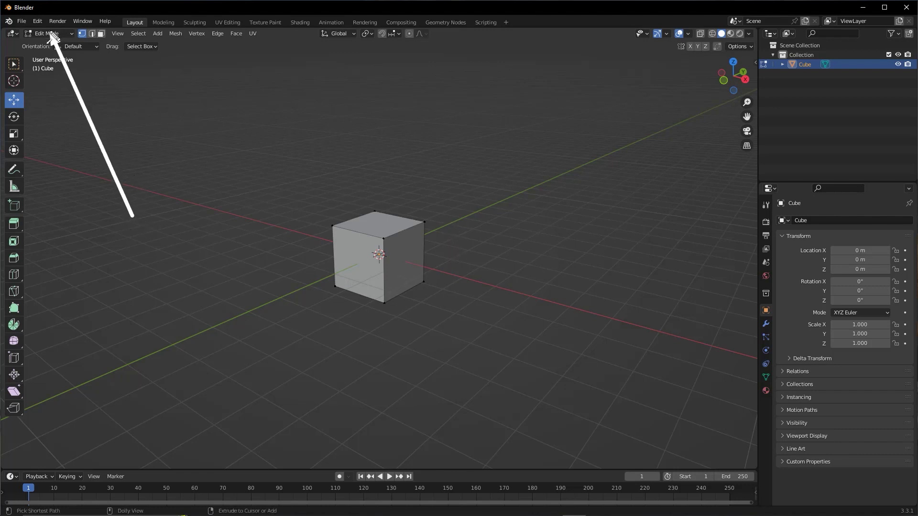
left_click(374, 212)
left_click(448, 201)
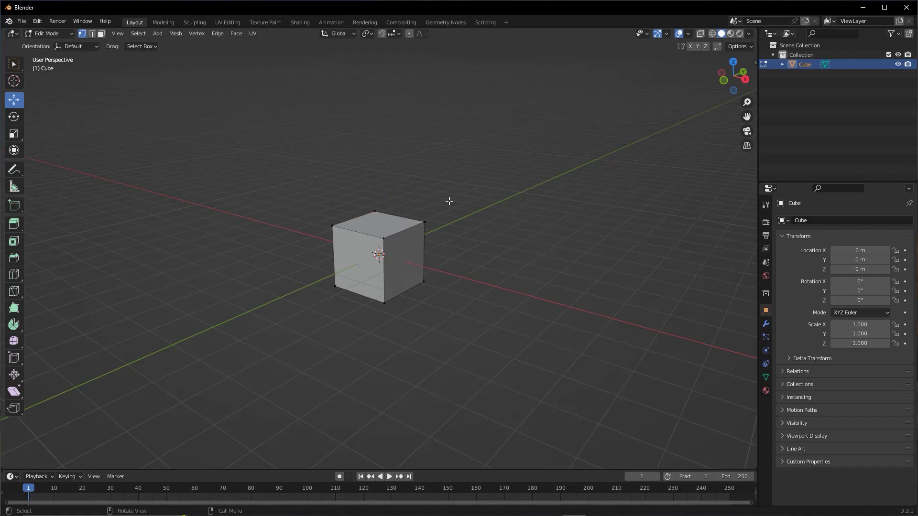
key("a")
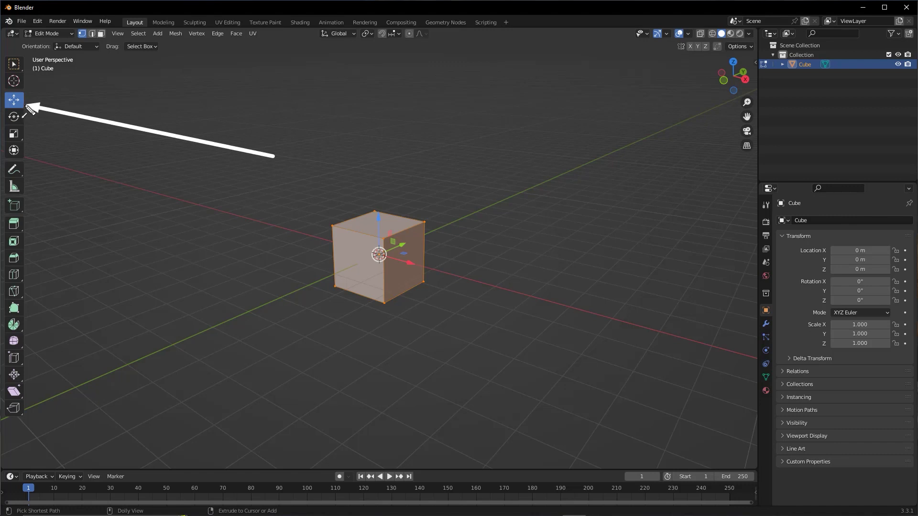
Step: Scale the cube up evenly, discarding trial stretches along one axis
left_click(18, 136)
left_click_drag(443, 253, 465, 150)
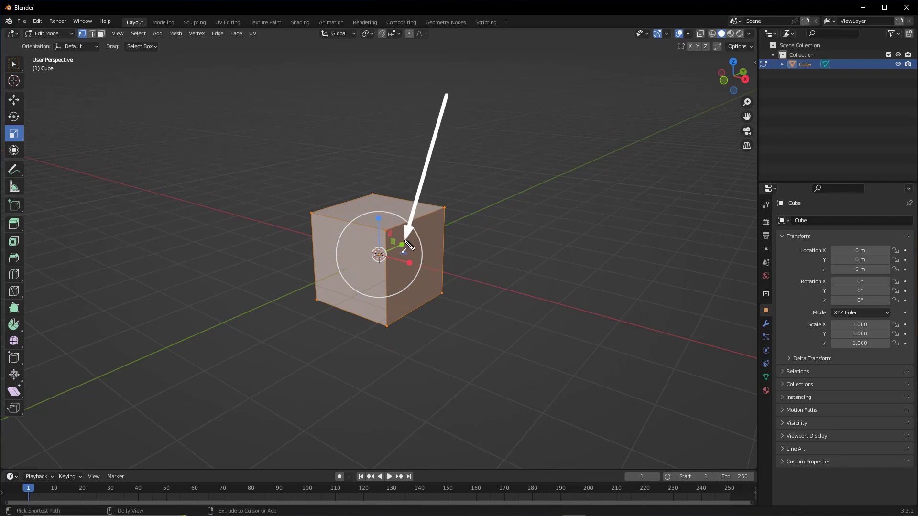
middle_click_drag(409, 247, 413, 247)
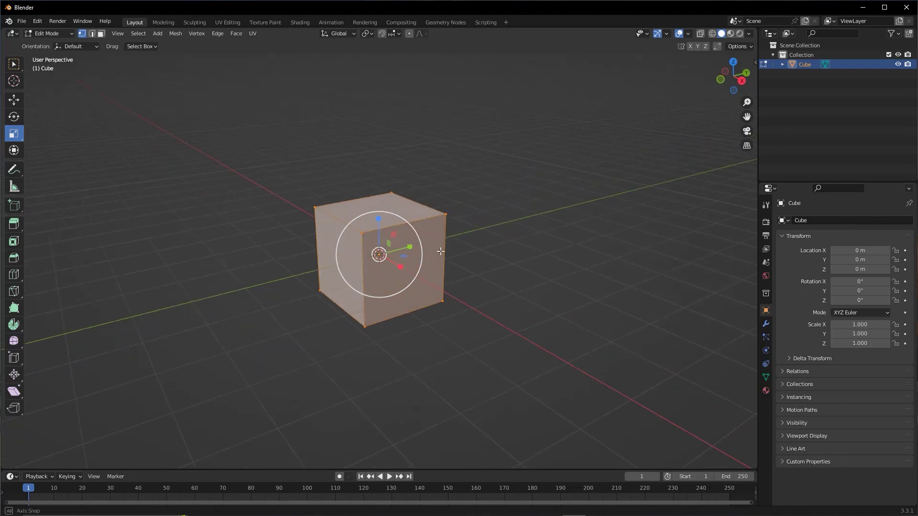
left_click_drag(413, 247, 436, 247)
right_click(414, 247)
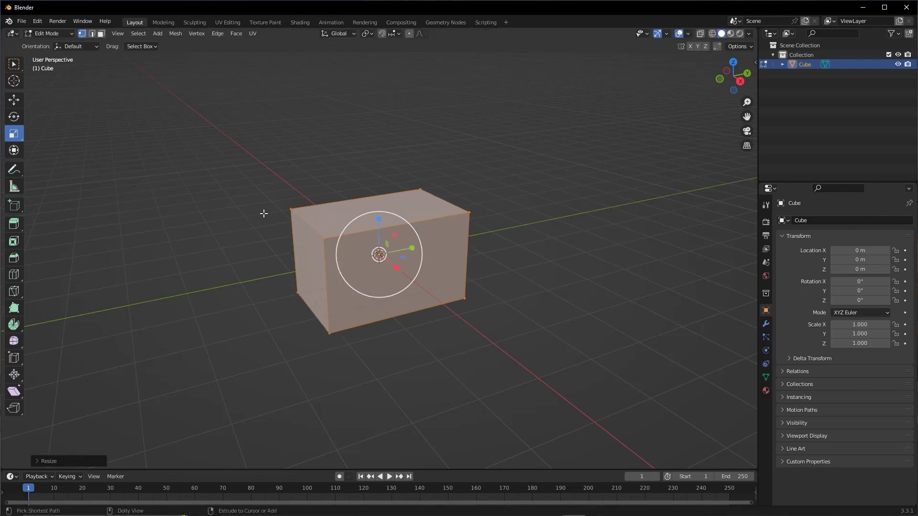
left_click_drag(254, 233, 21, 42)
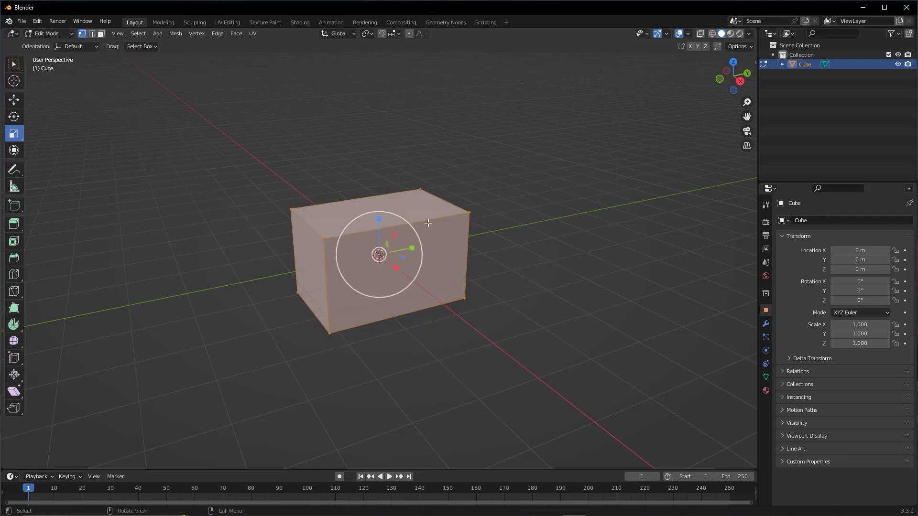
key("ctrl+z")
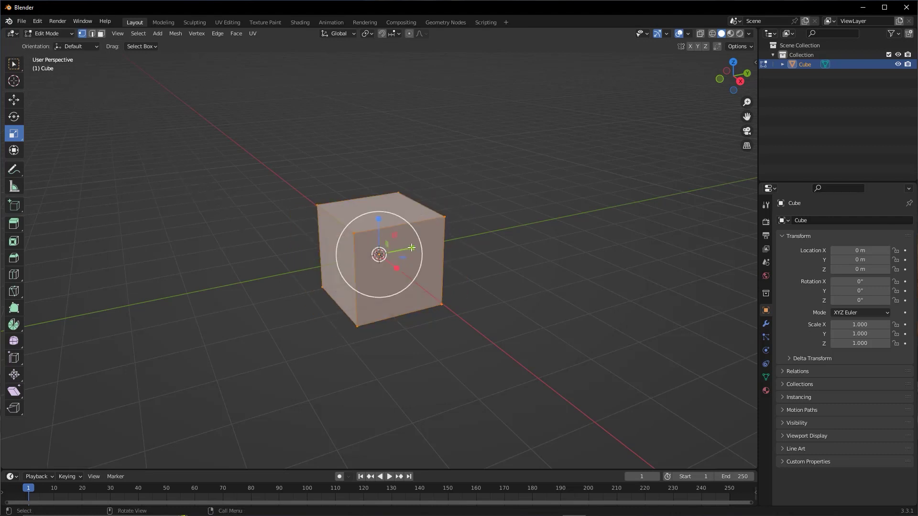
Step: Stretch the box along Y and flatten it vertically to 0.7 height
left_click_drag(412, 248, 438, 250)
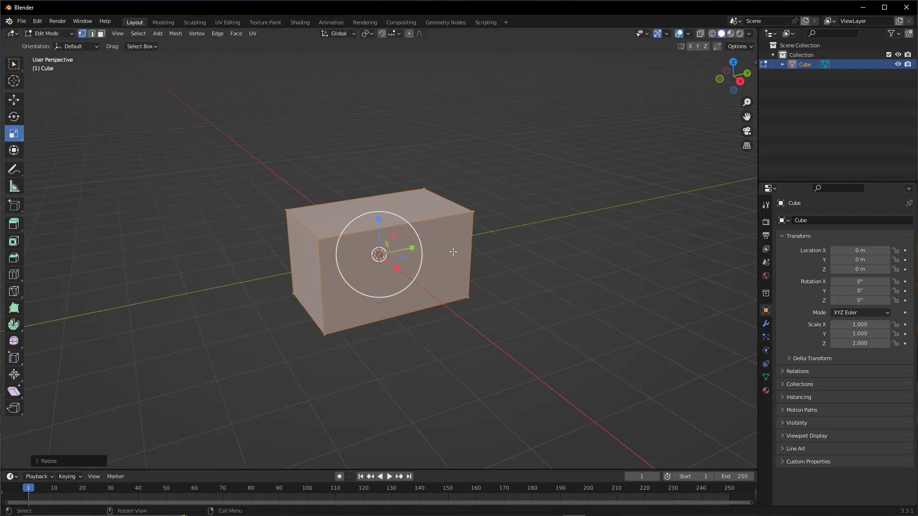
middle_click_drag(453, 251, 469, 244)
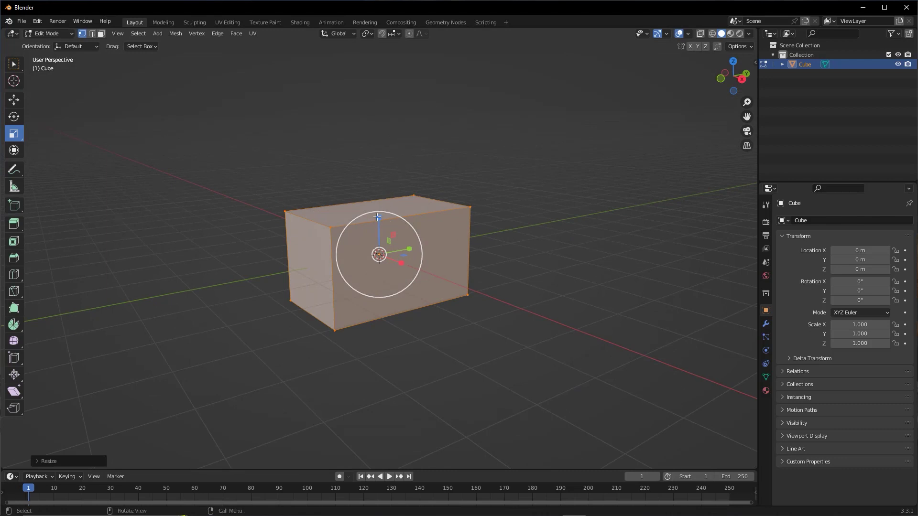
left_click_drag(379, 217, 387, 245)
middle_click_drag(387, 245, 420, 229)
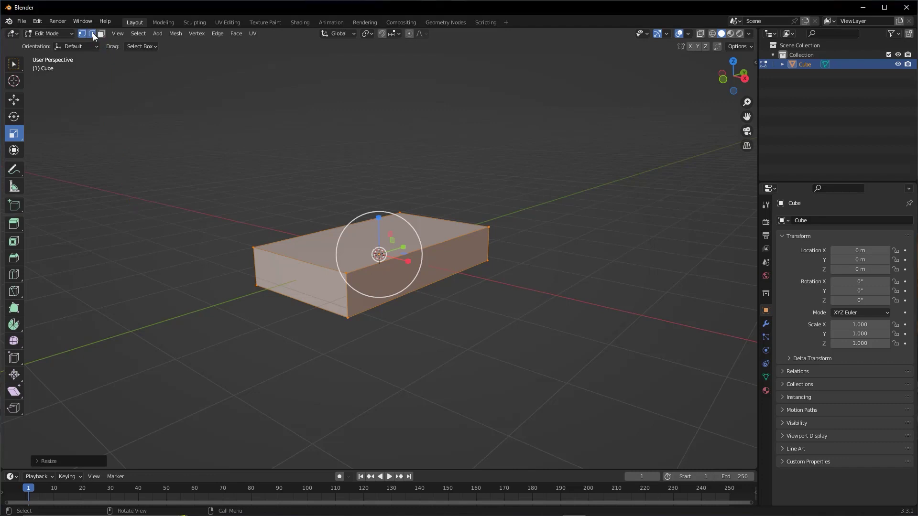
Step: In Edge select mode, pick the box's front top edge, undoing a trial move
left_click(92, 35)
left_click(16, 65)
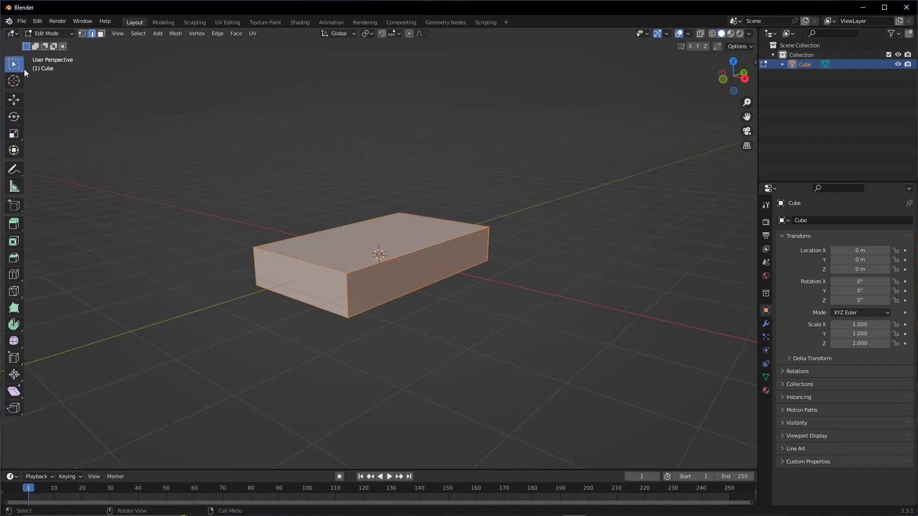
key("alt+a")
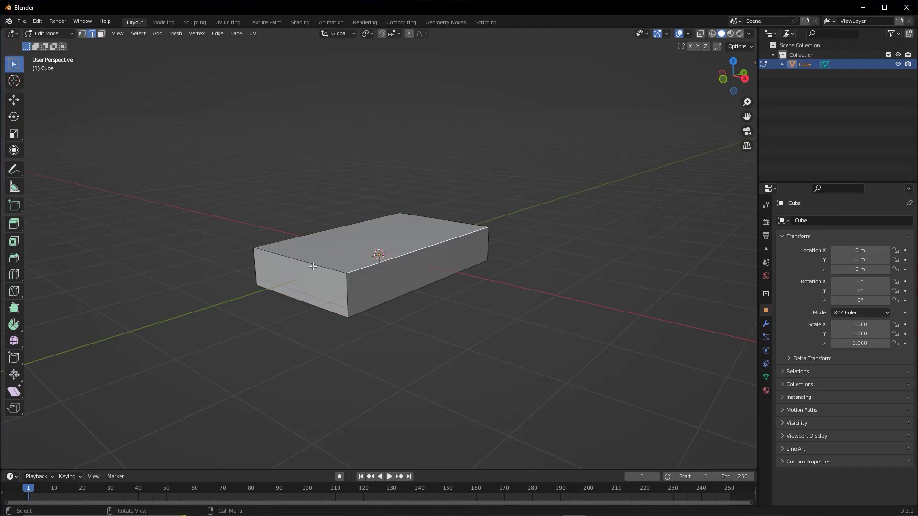
left_click(299, 256)
left_click(13, 100)
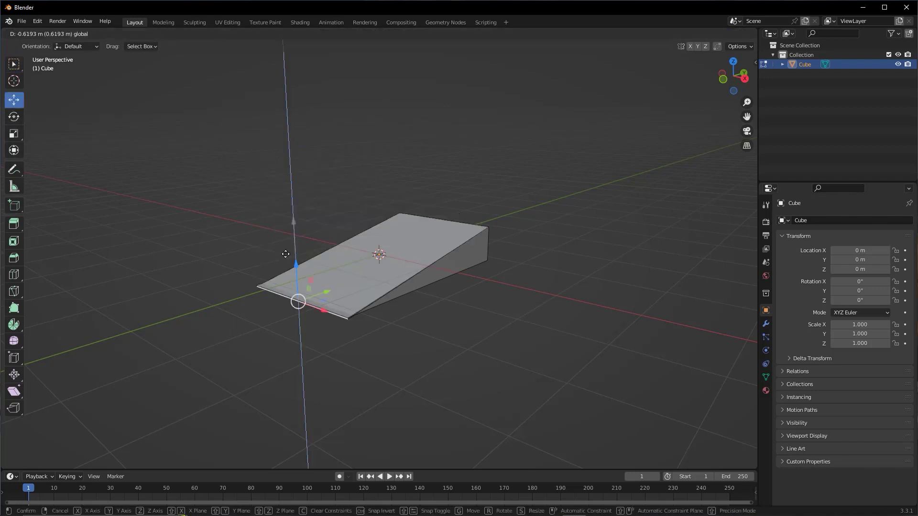
left_click_drag(296, 226, 424, 195)
key("ctrl+z")
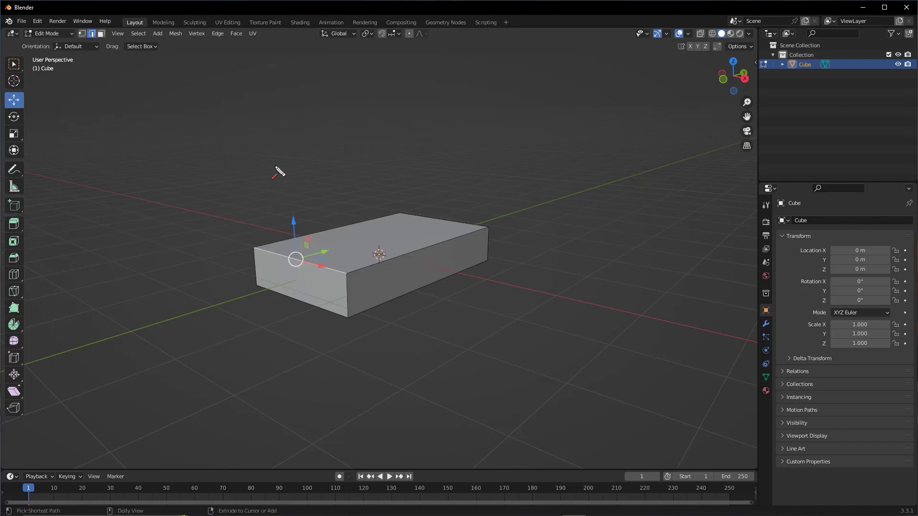
Step: Orbit around the flattened slab to view it from above
left_click_drag(65, 160, 99, 39, "ctrl")
left_click_drag(66, 159, 242, 230, "ctrl")
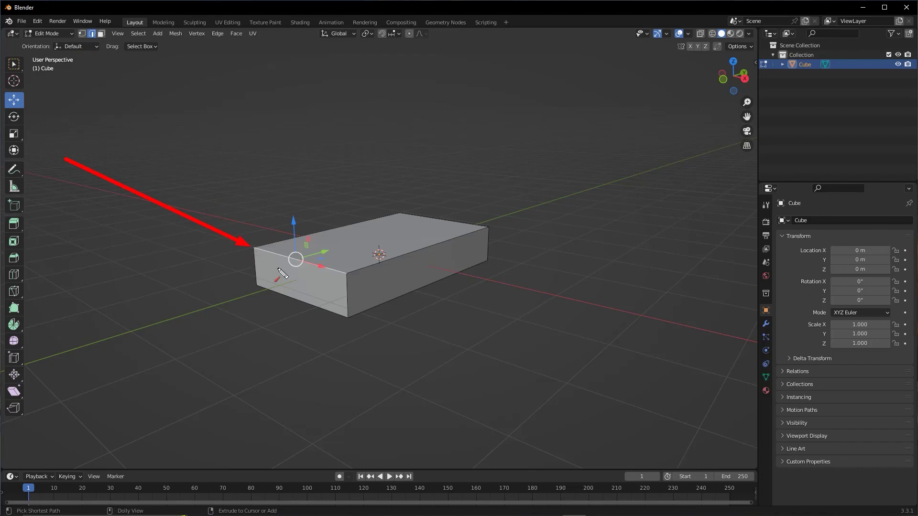
left_click_drag(444, 422, 353, 279, "ctrl")
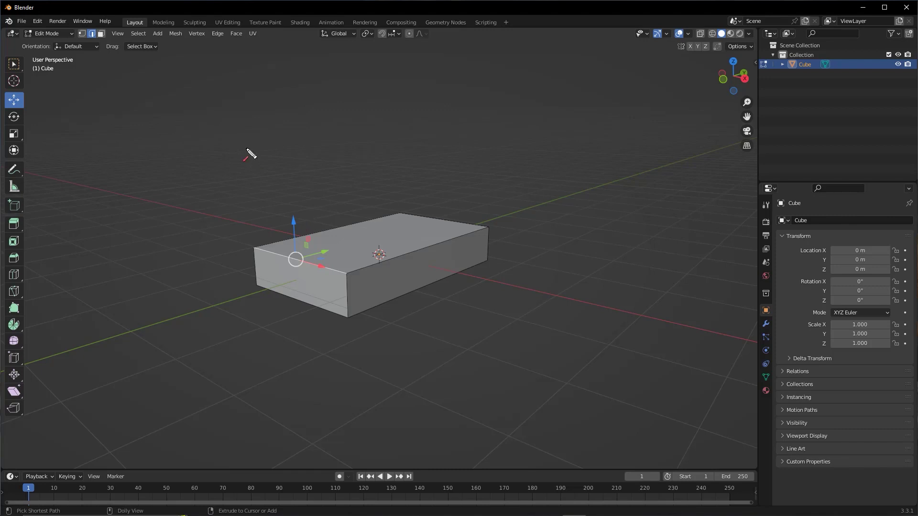
mouse_move(251, 151)
left_mouse_down("ctrl")
mouse_move(269, 247)
mouse_move(255, 244)
left_mouse_up("ctrl")
mouse_move(476, 348)
left_mouse_down("ctrl")
mouse_move(345, 285)
mouse_move(352, 279)
left_mouse_up("ctrl")
left_click_drag(397, 169, 430, 244, "ctrl")
left_click_drag(375, 182, 349, 229, "ctrl")
middle_click_drag(349, 228, 446, 289)
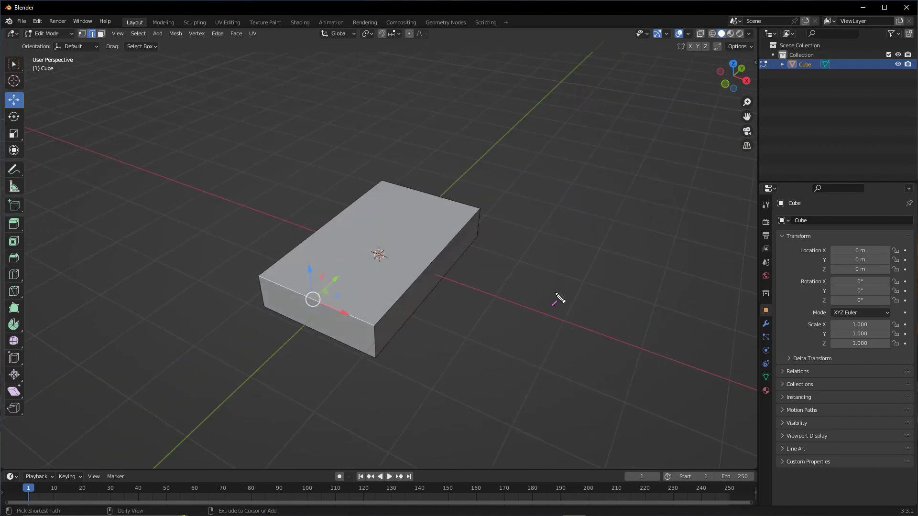
left_click_drag(549, 265, 483, 177, "ctrl")
mouse_move(463, 207)
left_mouse_down("ctrl")
mouse_move(573, 86)
mouse_move(127, 163)
mouse_move(473, 276)
mouse_move(529, 307)
mouse_move(742, 102)
mouse_move(746, 85)
left_mouse_up("ctrl")
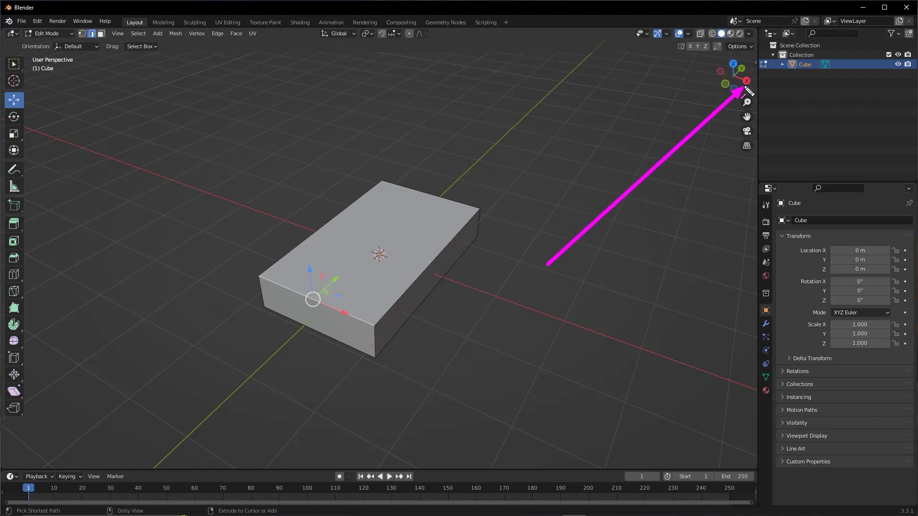
mouse_move(746, 85)
left_mouse_down("ctrl")
mouse_move(71, 154)
mouse_move(611, 395)
mouse_move(762, 66)
left_mouse_up("ctrl")
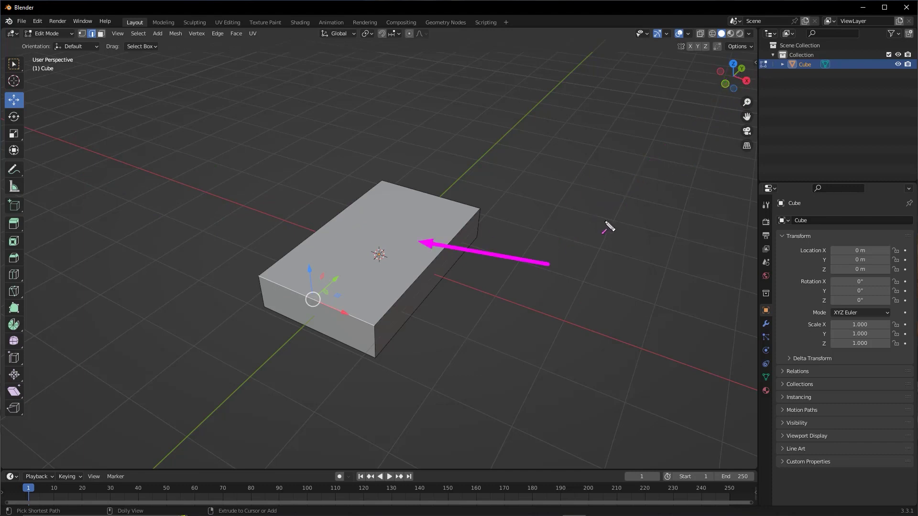
mouse_move(610, 225)
left_mouse_down("ctrl")
mouse_move(755, 62)
mouse_move(526, 164)
mouse_move(517, 155)
mouse_move(495, 189)
mouse_move(574, 102)
mouse_move(463, 254)
left_mouse_up("ctrl")
Step: Select a long top edge and chamfer it with Bevel Edges
left_click(436, 254)
middle_click_drag(436, 254, 406, 270)
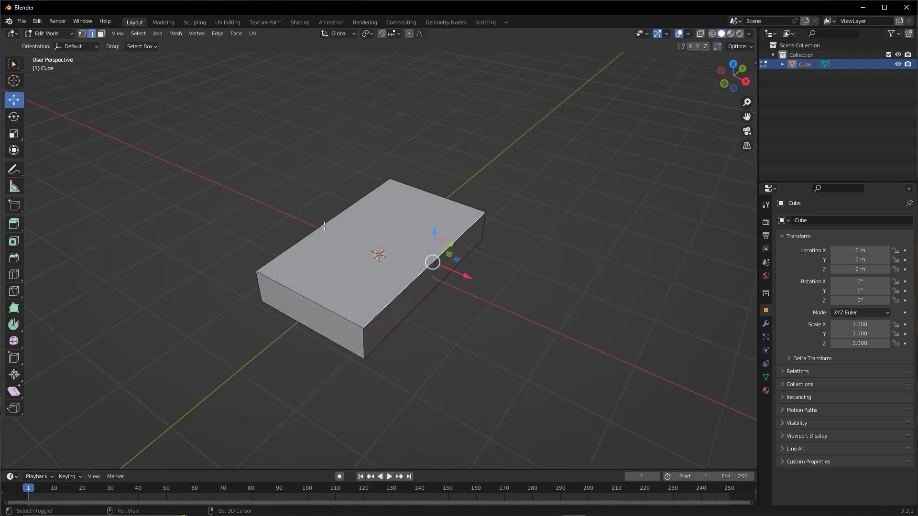
left_click(325, 227)
mouse_move(326, 227)
middle_mouse_down()
mouse_move(450, 260)
mouse_move(447, 253)
middle_mouse_up()
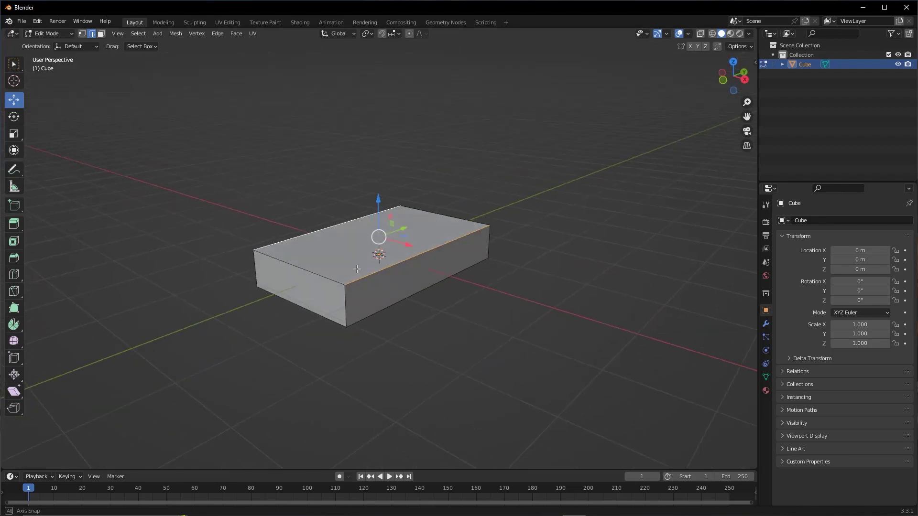
right_click(441, 248)
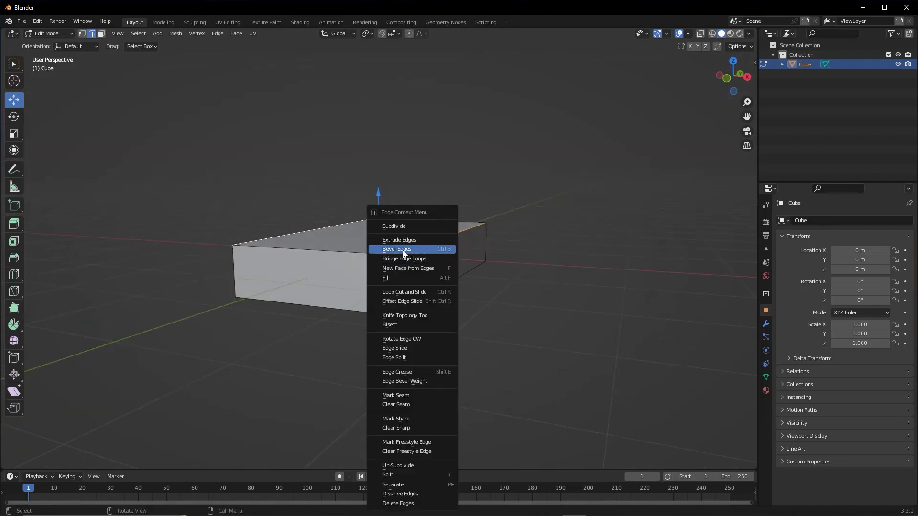
left_click(416, 250)
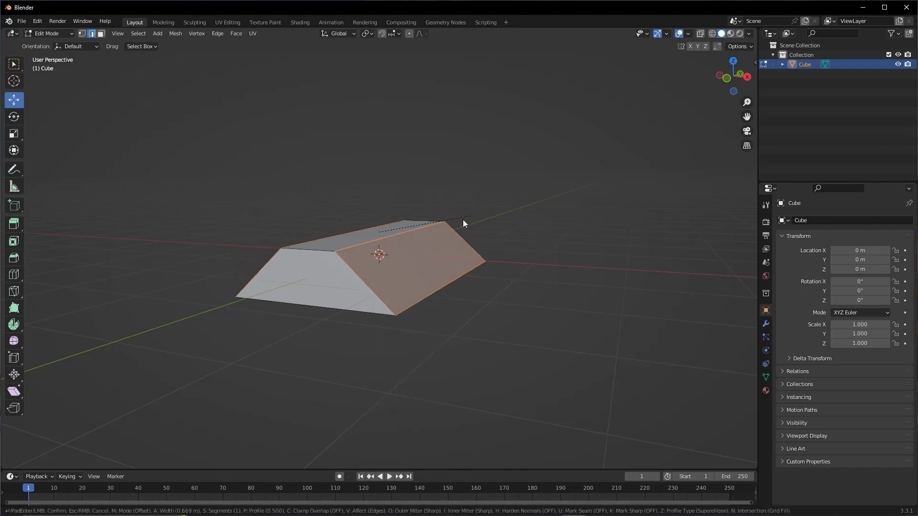
left_click(439, 231)
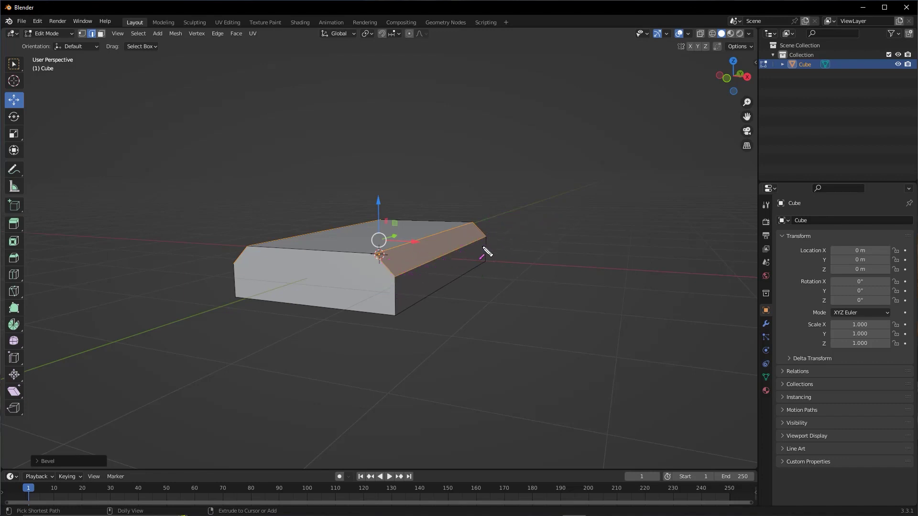
mouse_move(393, 248)
left_mouse_down()
mouse_move(398, 316)
mouse_move(412, 279)
left_mouse_up()
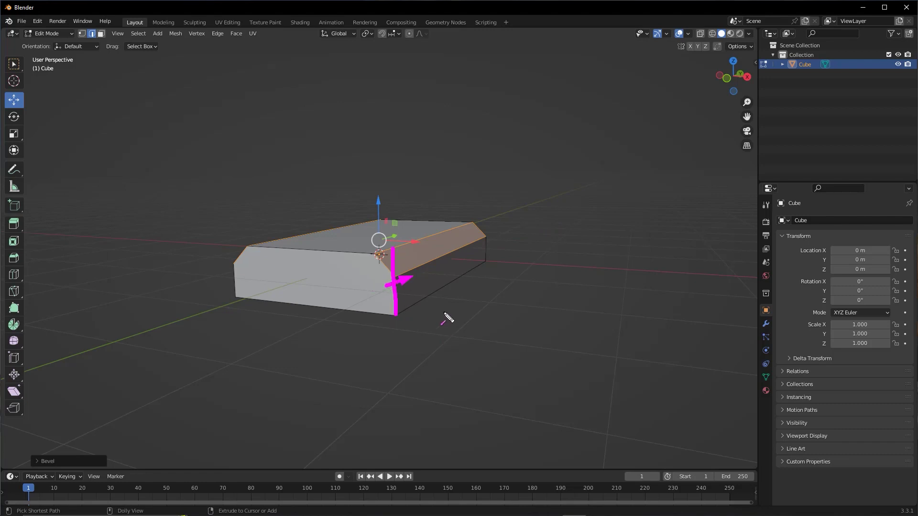
left_click_drag(502, 255, 402, 275)
Step: Set the edge bevel to 8 segments with a 0.5 profile shape
mouse_move(501, 253)
left_mouse_down()
mouse_move(461, 248)
mouse_move(404, 267)
left_mouse_up()
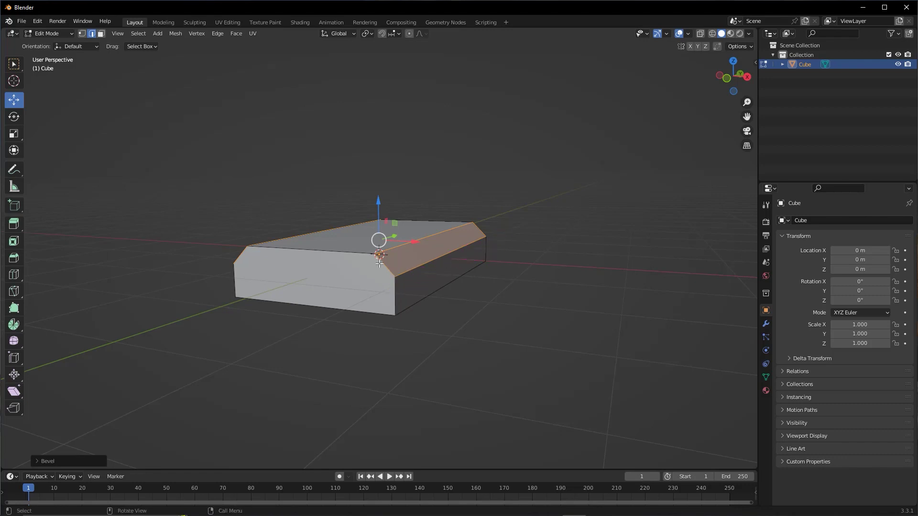
left_click(68, 461)
left_click_drag(284, 123, 101, 330)
left_click(60, 275)
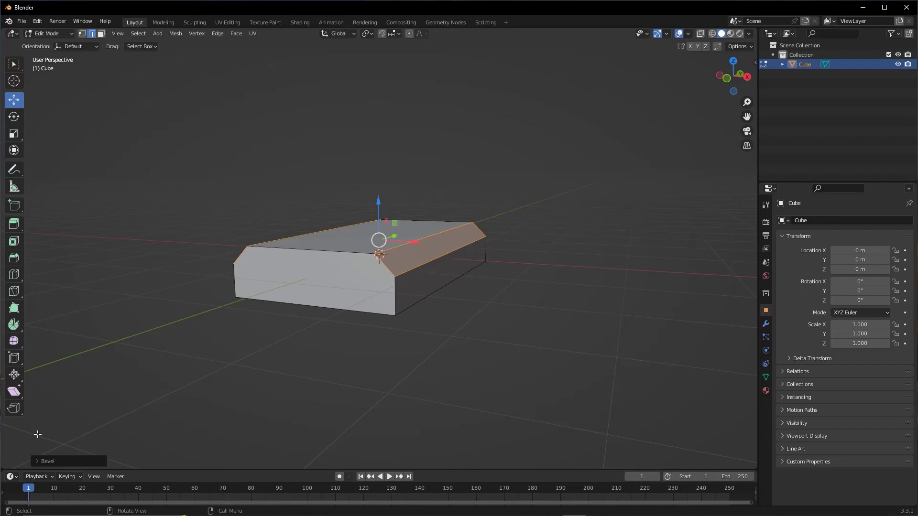
left_click(53, 461)
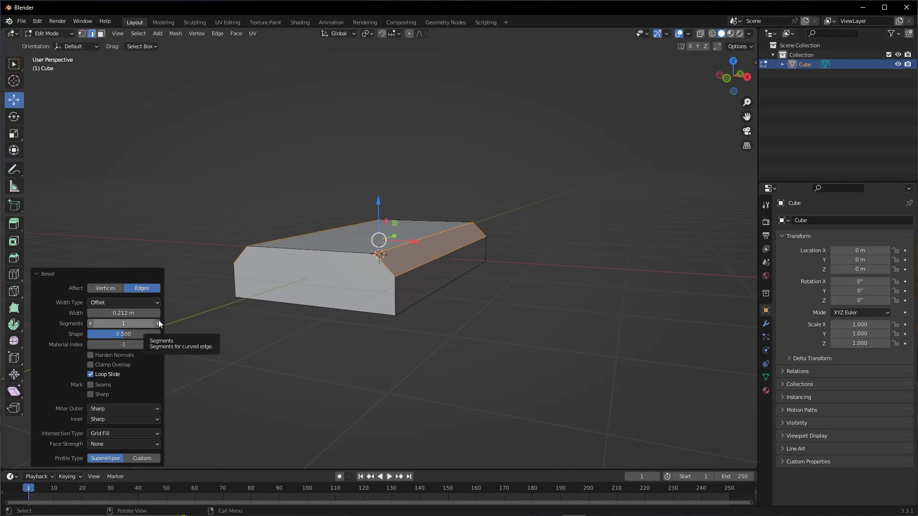
mouse_move(158, 325)
left_mouse_down()
mouse_move(174, 325)
mouse_move(90, 327)
left_mouse_up()
type("8")
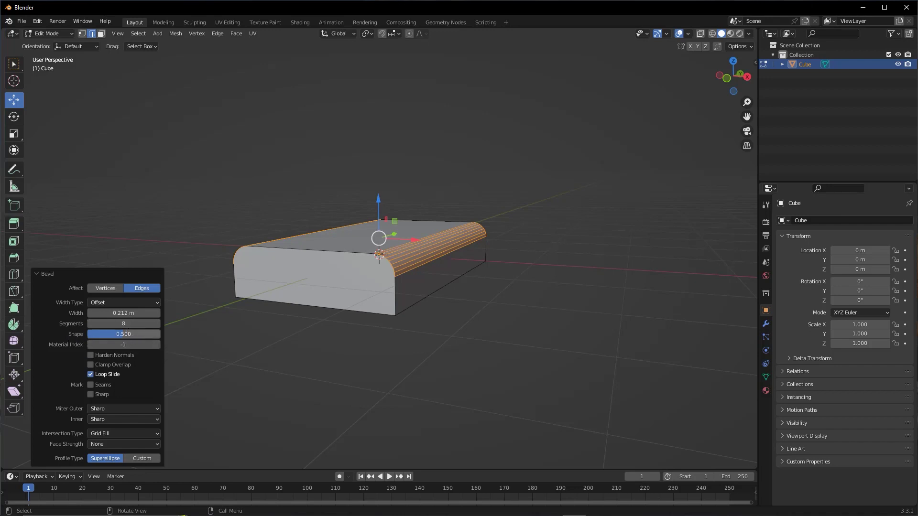
mouse_move(124, 334)
left_mouse_down()
mouse_move(112, 333)
mouse_move(144, 334)
left_mouse_up()
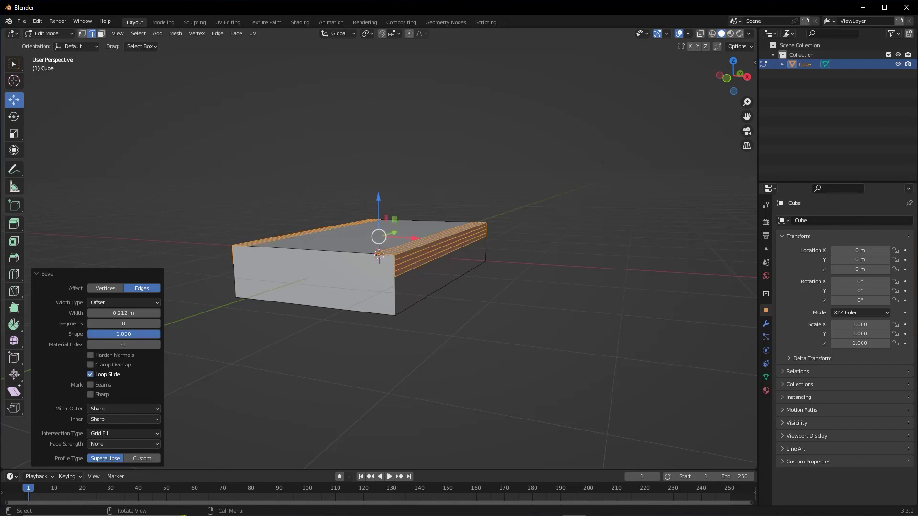
left_click(127, 333)
type("0.5")
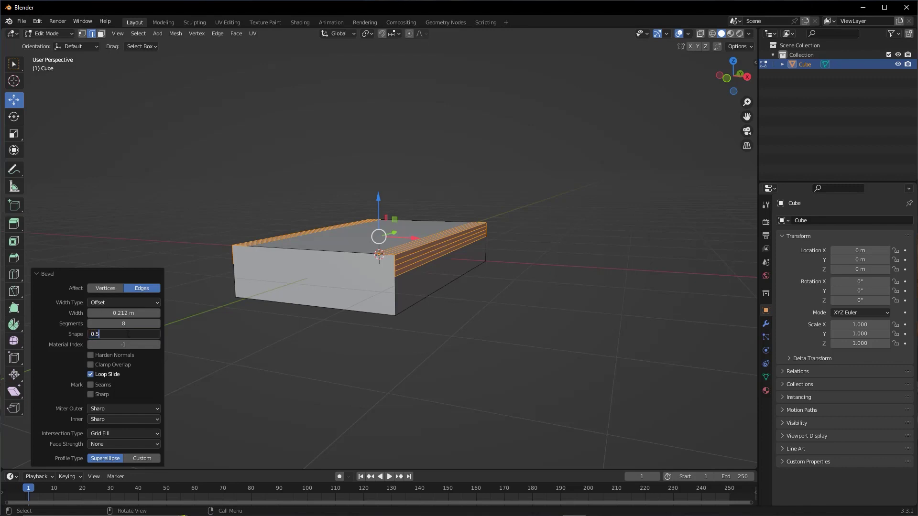
key("ctrl+a")
type("0.5")
key("Return")
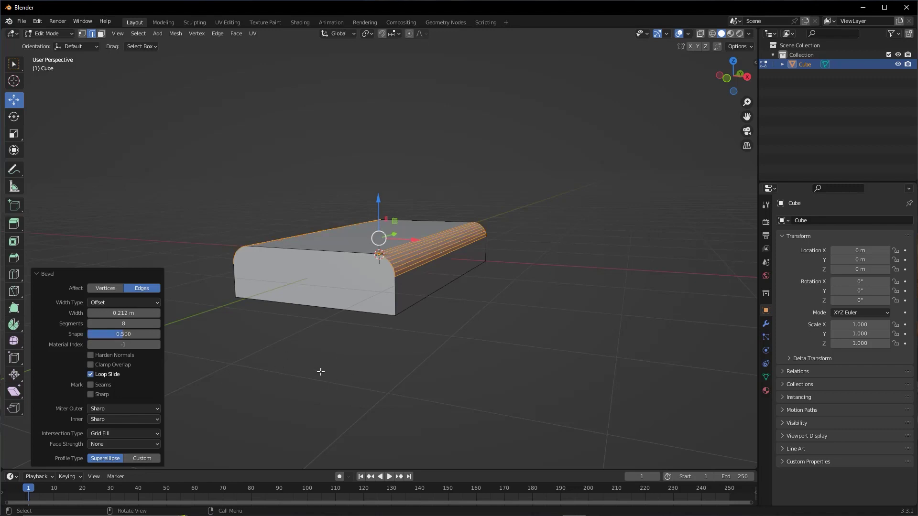
left_click(320, 363)
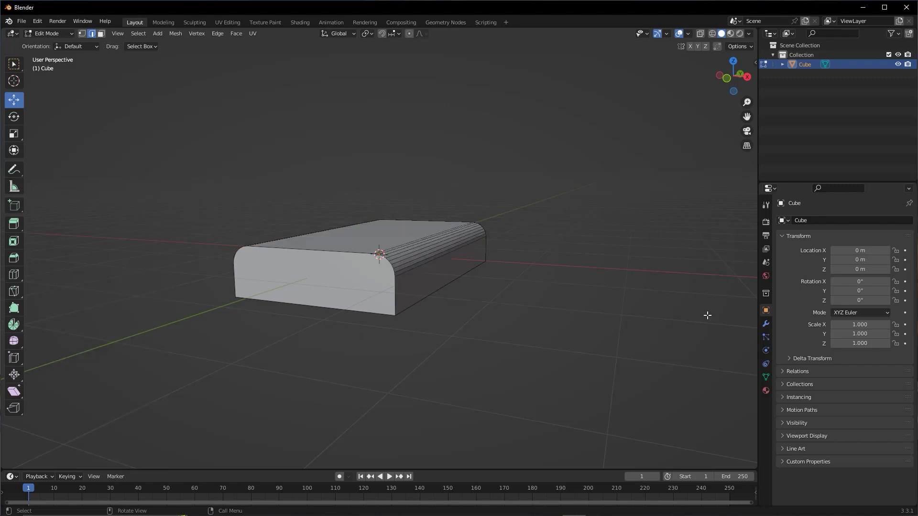
mouse_move(454, 252)
middle_mouse_down()
mouse_move(371, 290)
mouse_move(345, 267)
middle_mouse_up()
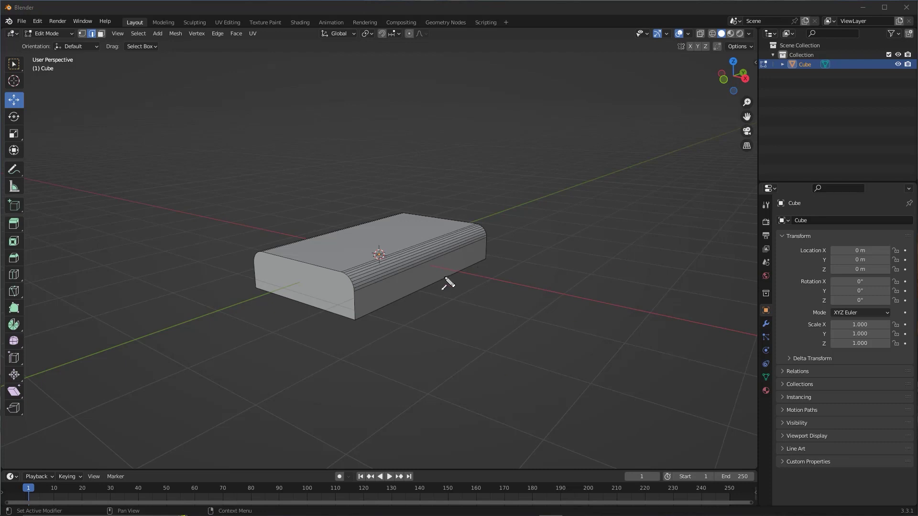
left_click_drag(478, 404, 851, 58)
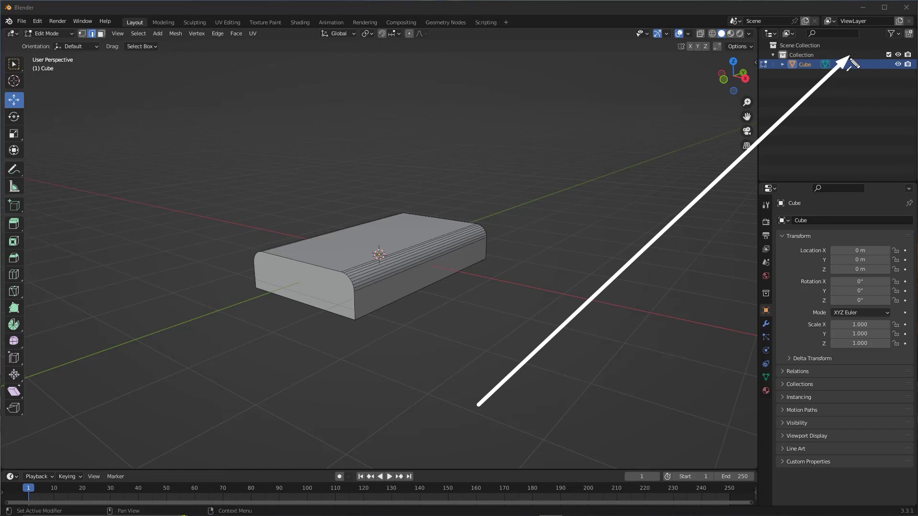
key("Escape")
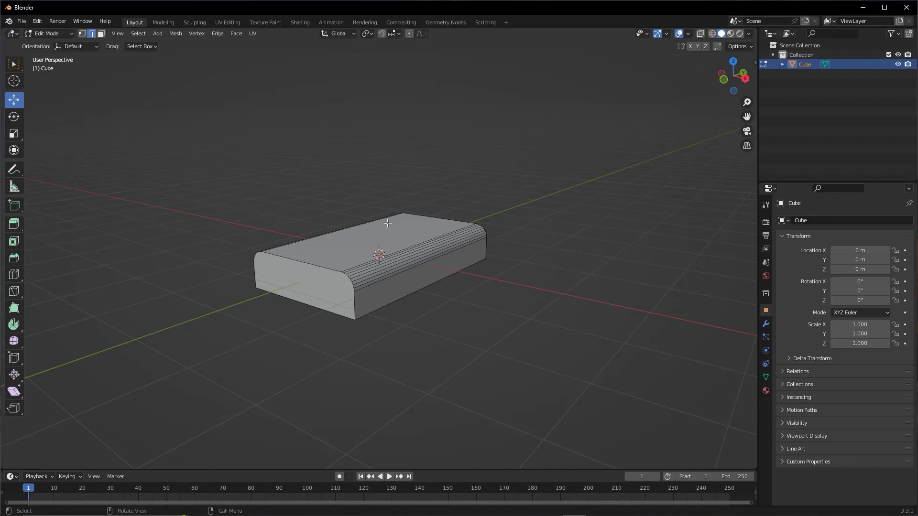
middle_click_drag(550, 330, 580, 338)
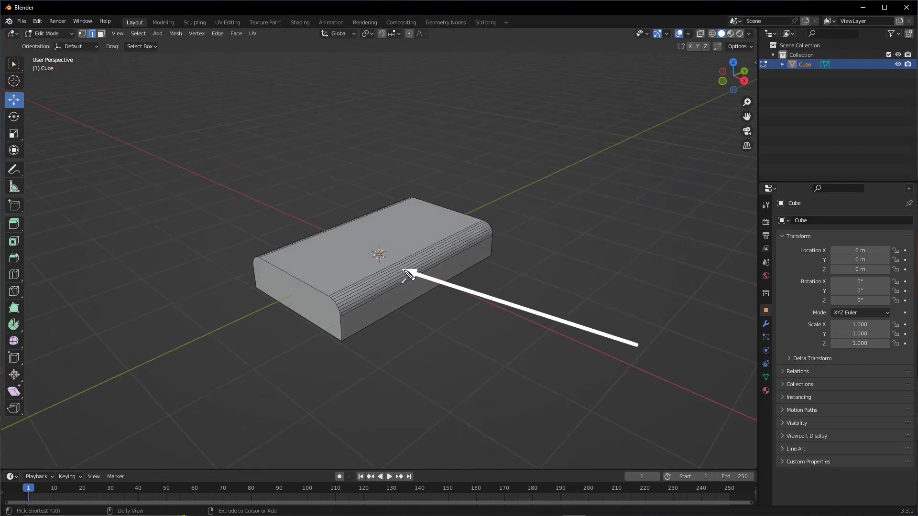
left_click_drag(291, 244, 390, 316)
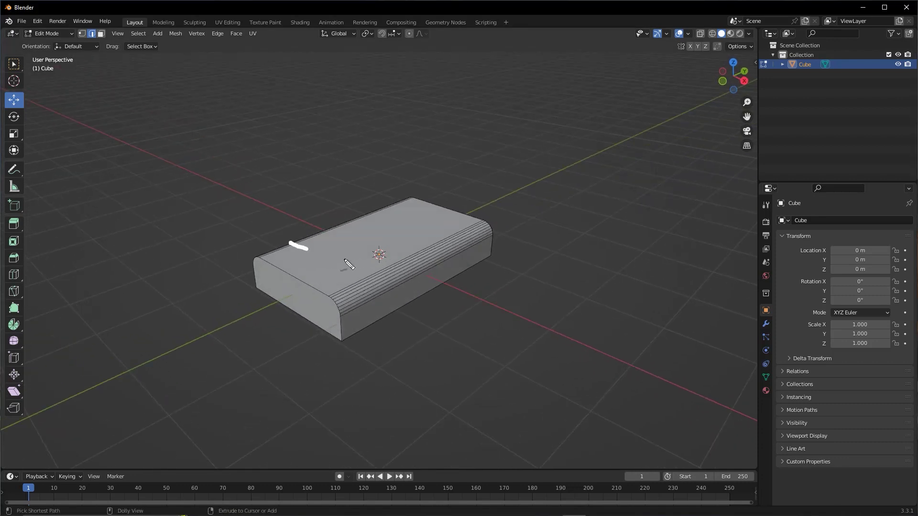
left_click_drag(358, 218, 419, 287)
left_click_drag(402, 201, 463, 268)
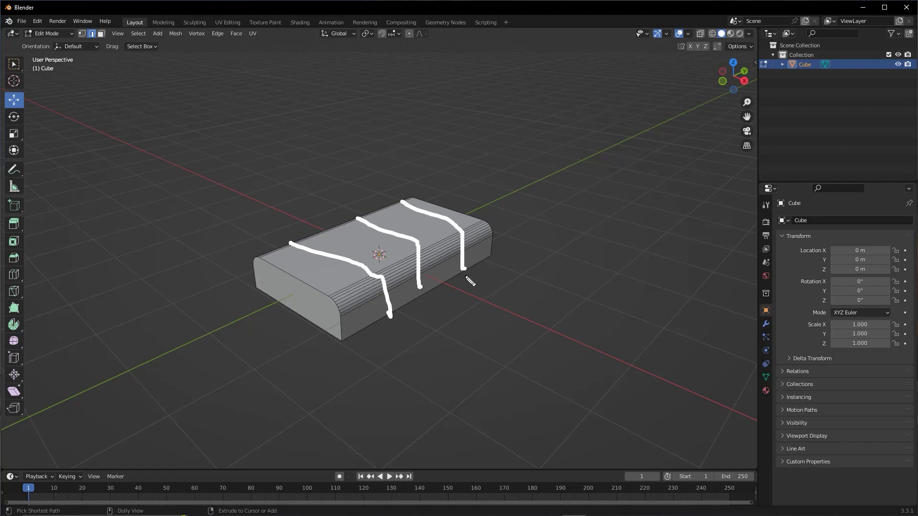
mouse_move(183, 314)
left_mouse_down()
mouse_move(93, 72)
mouse_move(95, 42)
left_mouse_up()
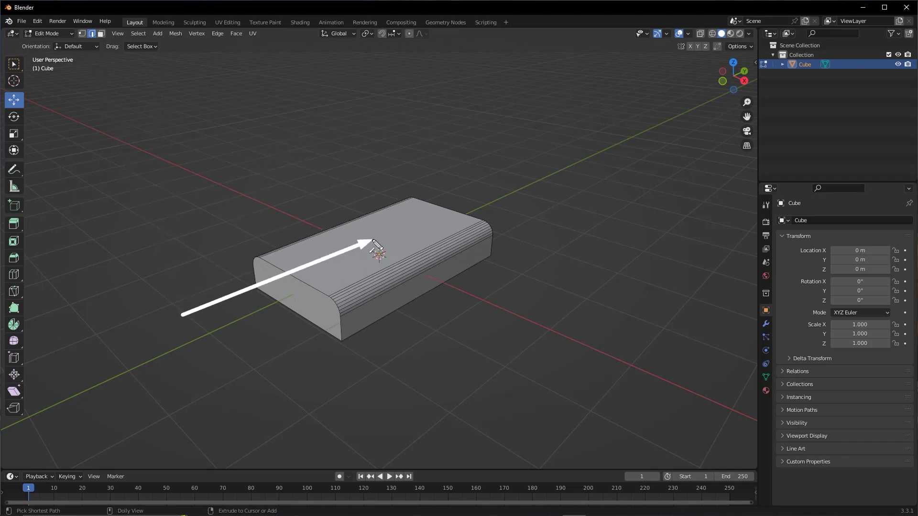
Step: Add a Loop Cut of 3 evenly spaced, centred loops across the box
right_click(389, 230)
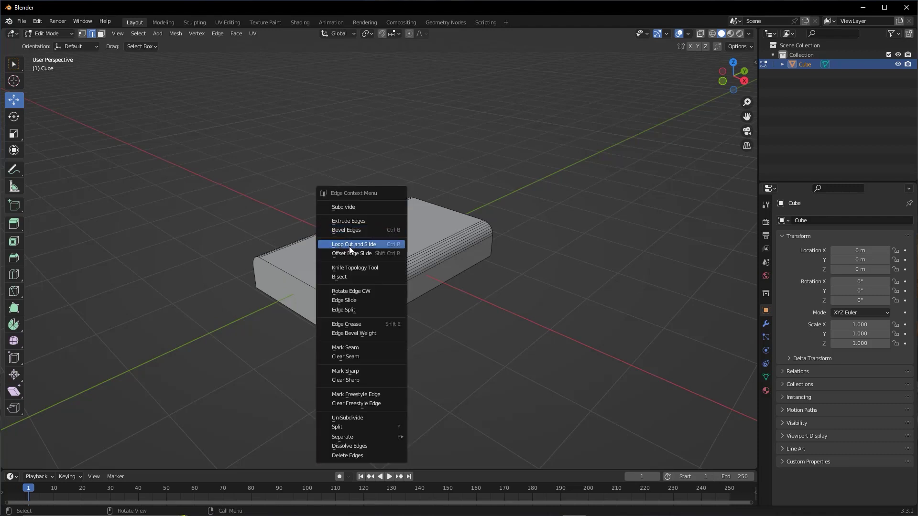
left_click(395, 247)
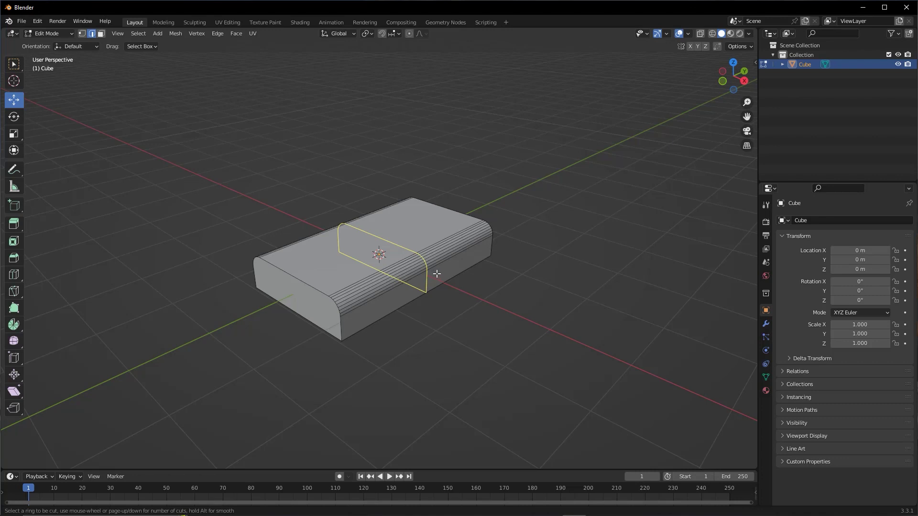
scroll(436, 273, "up", 1)
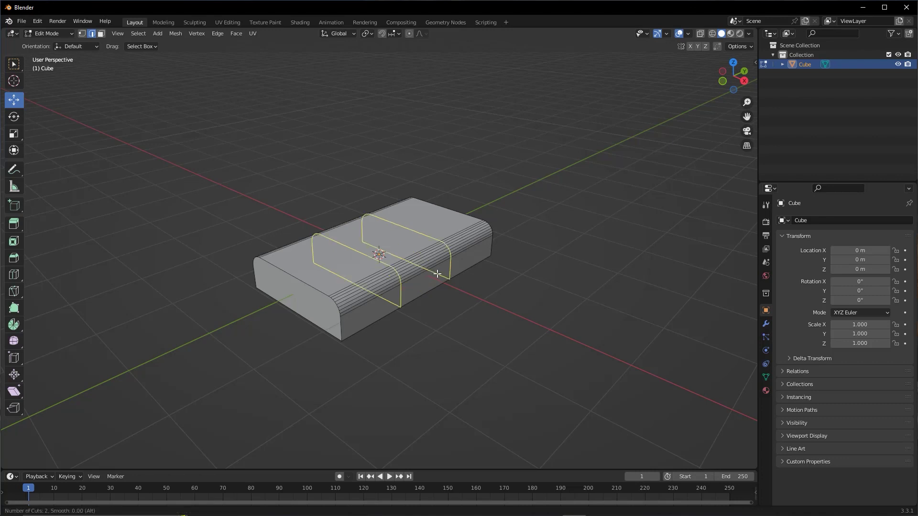
scroll(437, 274, "up", 2)
scroll(437, 276, "up", 4)
scroll(437, 277, "down", 6)
scroll(437, 278, "up", 1)
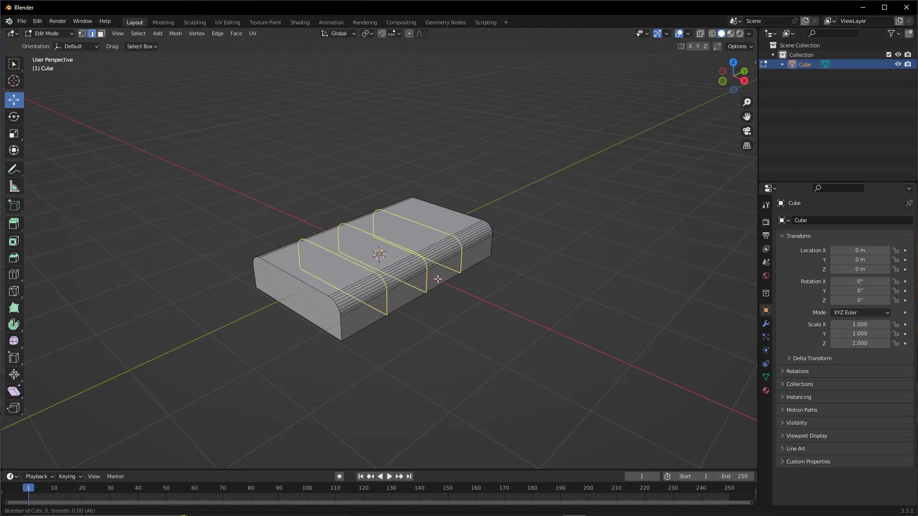
left_click(438, 279)
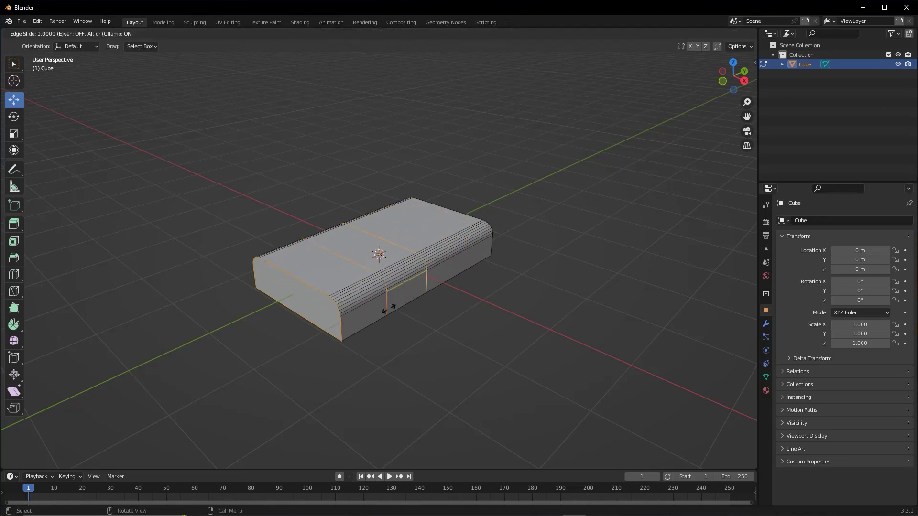
right_click(464, 287)
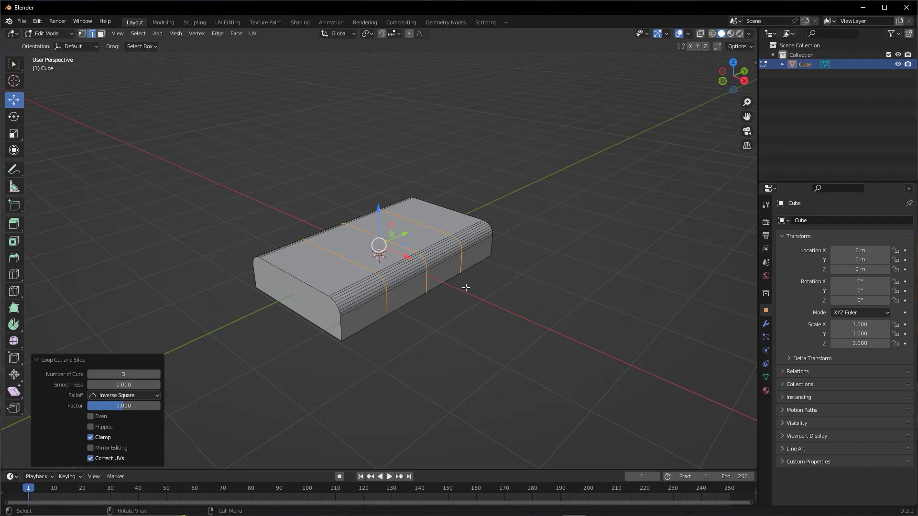
Step: In Face select mode, select the front top face, cancelling two trial moves
left_click(100, 34, "shift")
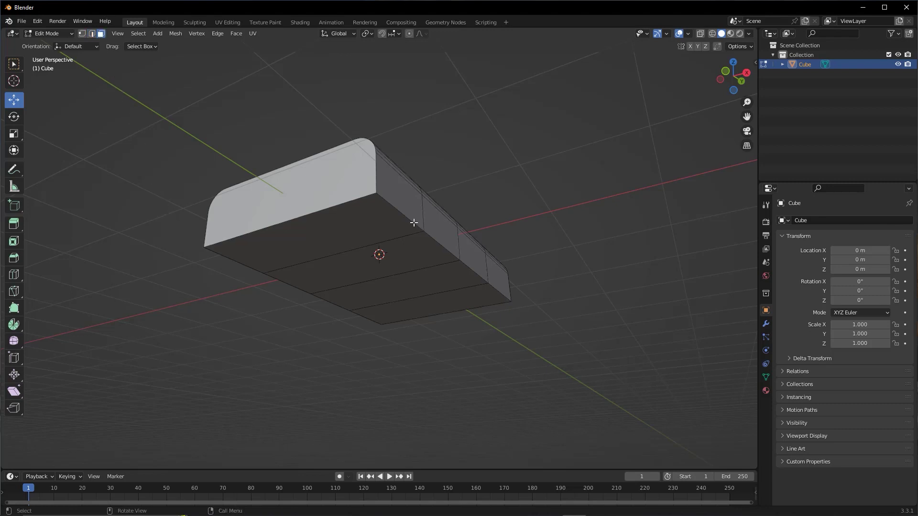
middle_click_drag(414, 223, 326, 289)
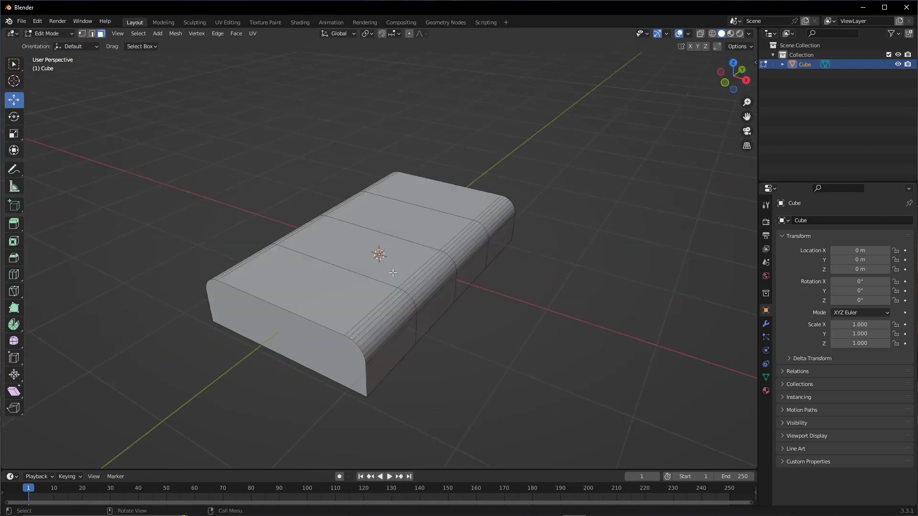
left_click(327, 289)
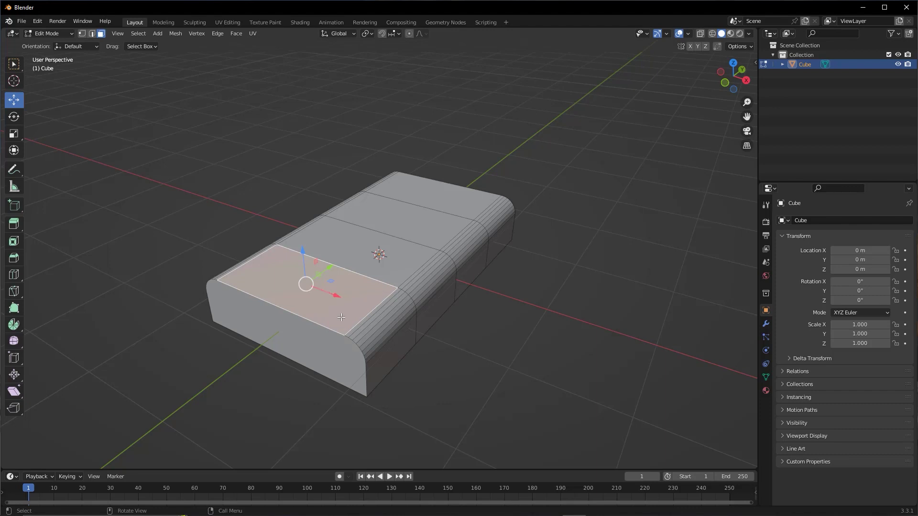
middle_click_drag(334, 297, 317, 267)
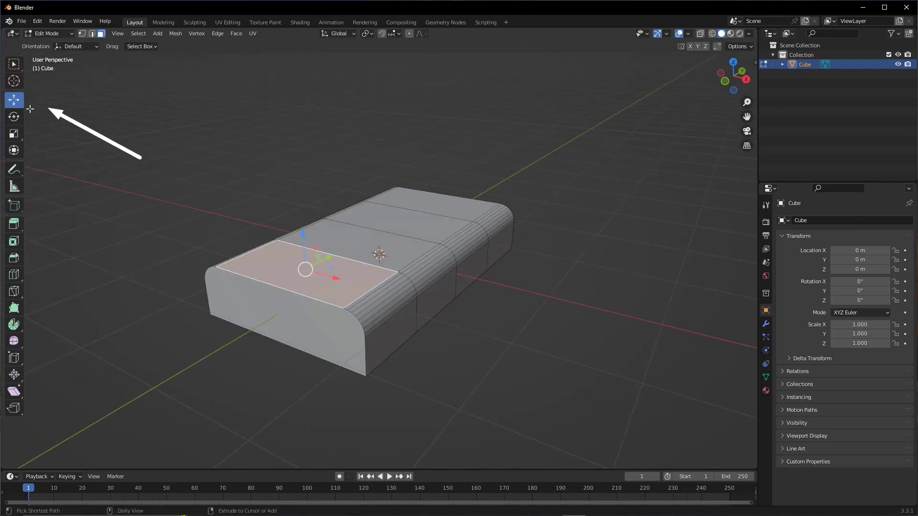
left_click_drag(302, 236, 307, 184)
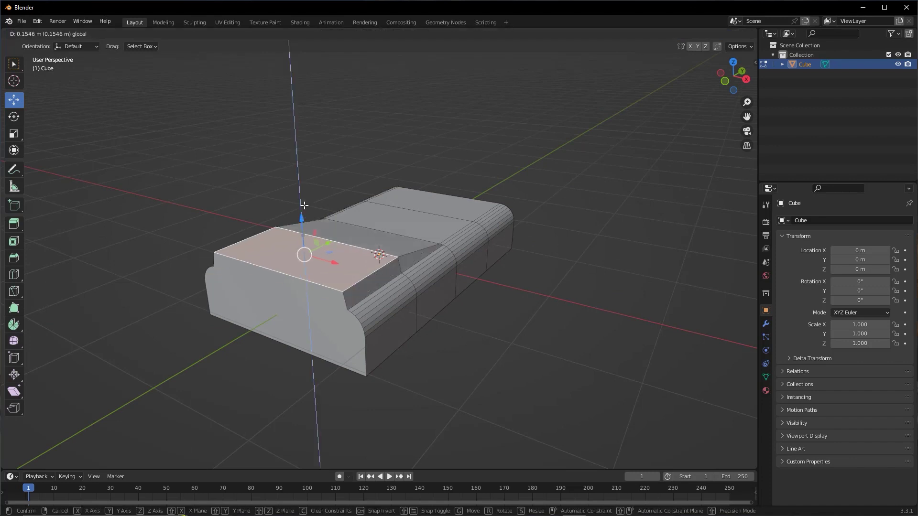
key("Escape")
left_click_drag(330, 257, 336, 283)
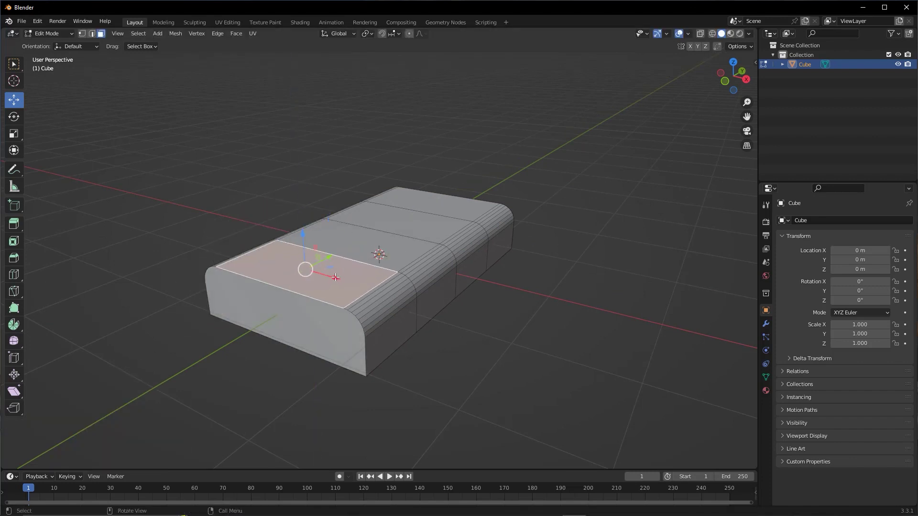
key("Escape")
mouse_move(467, 268)
middle_mouse_down()
mouse_move(468, 307)
mouse_move(430, 342)
mouse_move(431, 266)
mouse_move(410, 234)
mouse_move(403, 274)
middle_mouse_up()
Step: Select the four bottom faces and delete them to open the underside
left_click(295, 239)
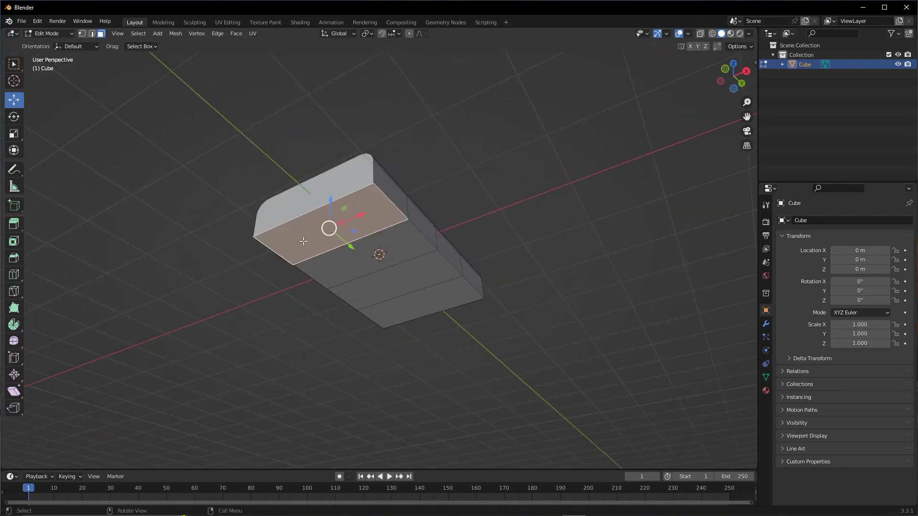
left_click(359, 266, "shift")
left_click(390, 287, "shift")
left_click(402, 308, "shift")
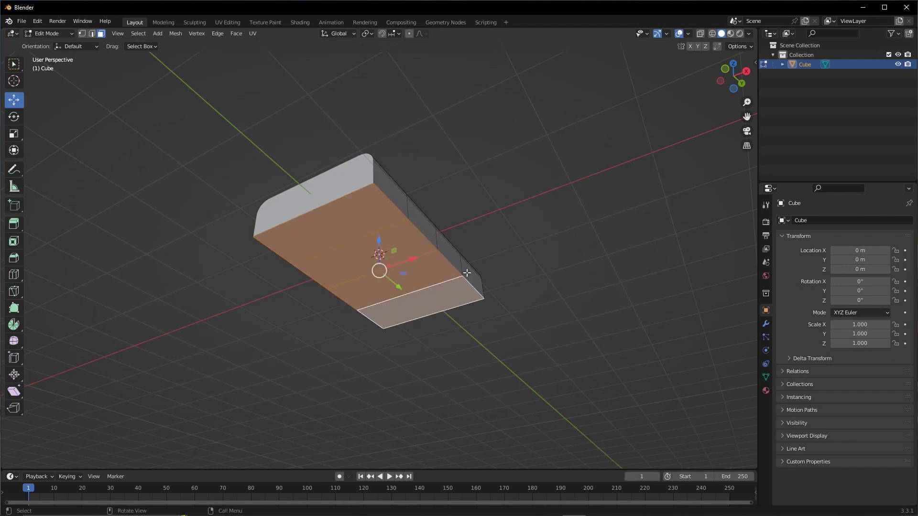
key("x")
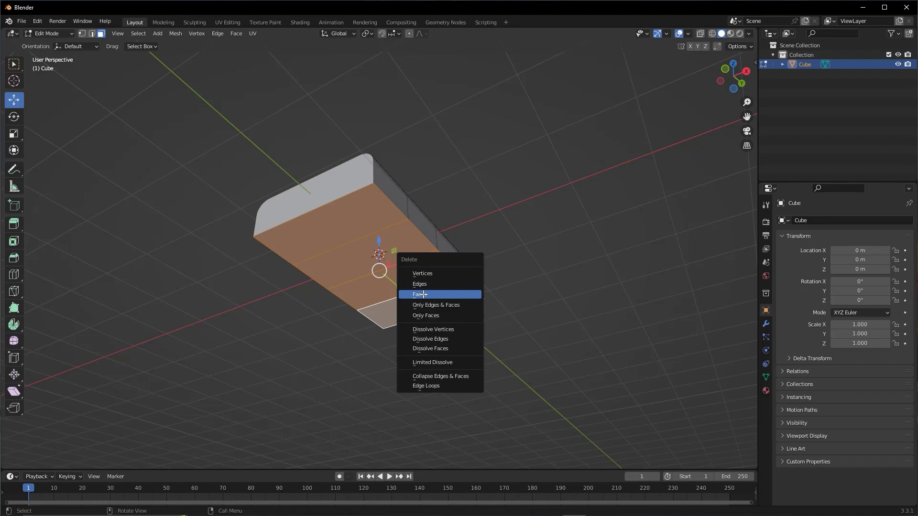
left_click(424, 295)
mouse_move(395, 243)
middle_mouse_down()
mouse_move(386, 250)
mouse_move(390, 266)
middle_mouse_up()
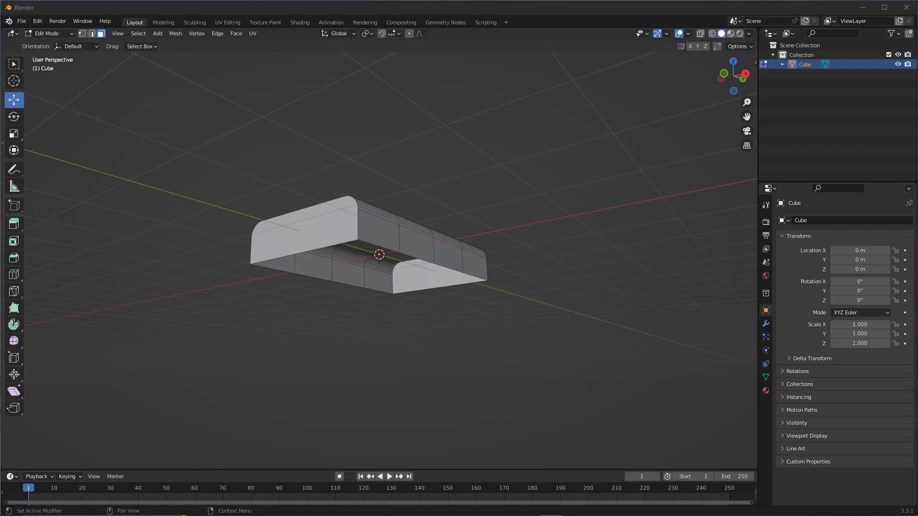
mouse_move(385, 244)
middle_mouse_down()
mouse_move(406, 246)
mouse_move(378, 254)
middle_mouse_up()
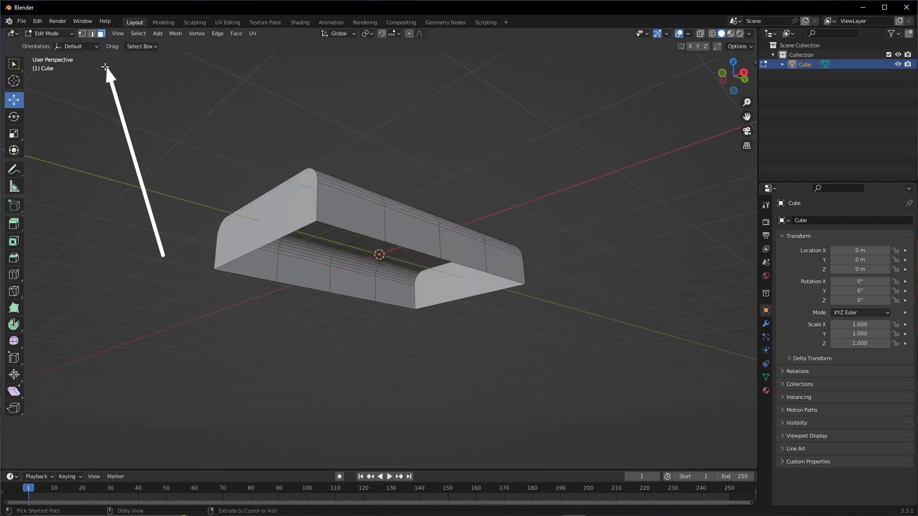
Step: Select the lower side vertices and apply Bevel Vertices to them
left_click(82, 34)
mouse_move(372, 200)
middle_mouse_down()
mouse_move(377, 232)
mouse_move(479, 258)
middle_mouse_up()
left_click(487, 259, "shift")
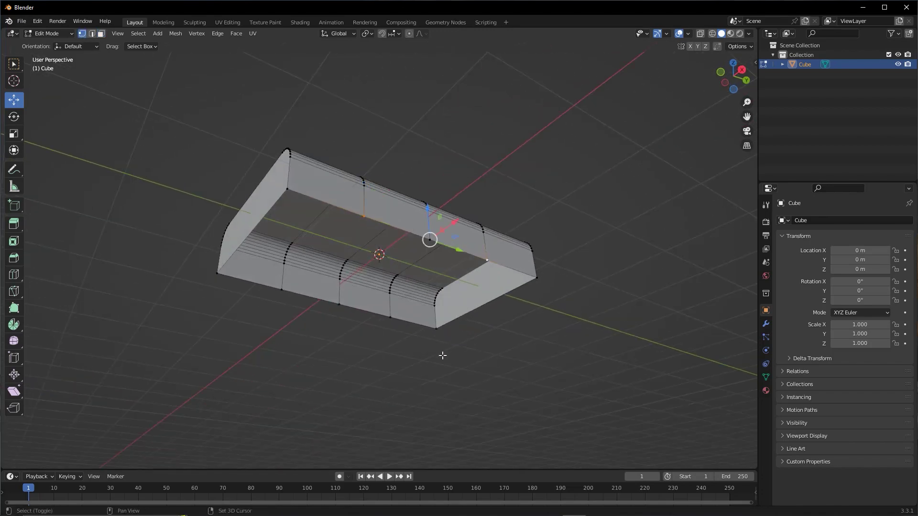
left_click(391, 317, "shift")
left_click(281, 290, "shift")
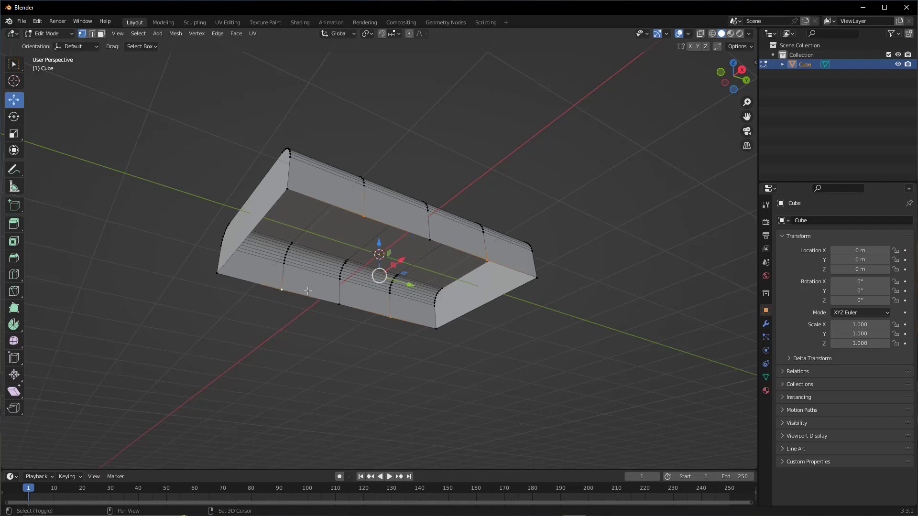
middle_click_drag(307, 290, 366, 254)
right_click(395, 212)
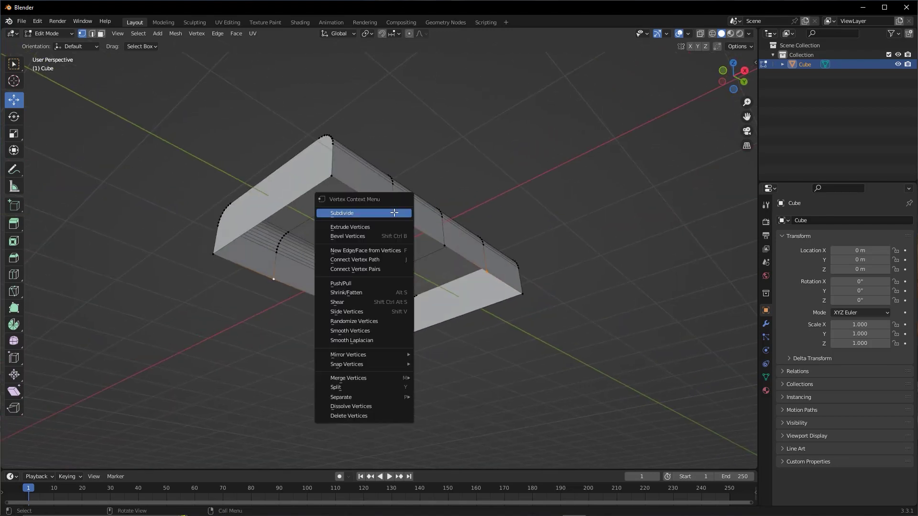
left_click(361, 236)
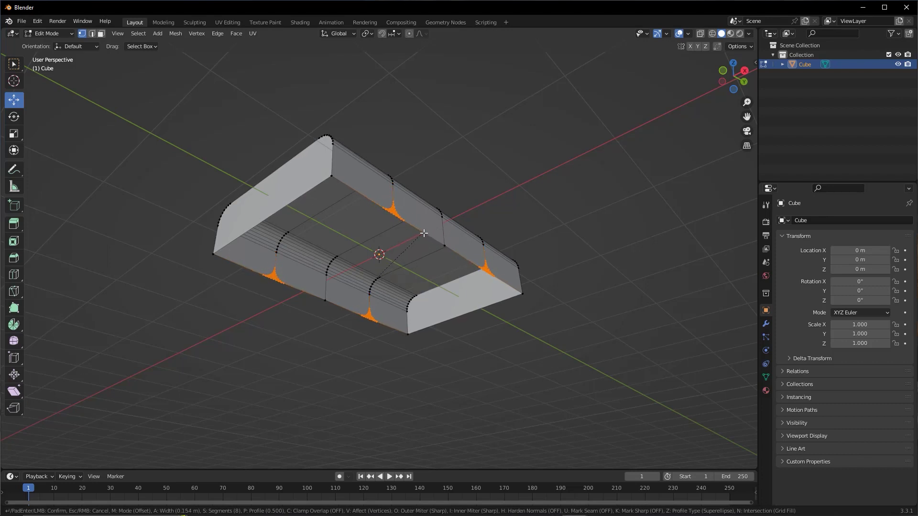
left_click(437, 236)
middle_click_drag(447, 228, 420, 268)
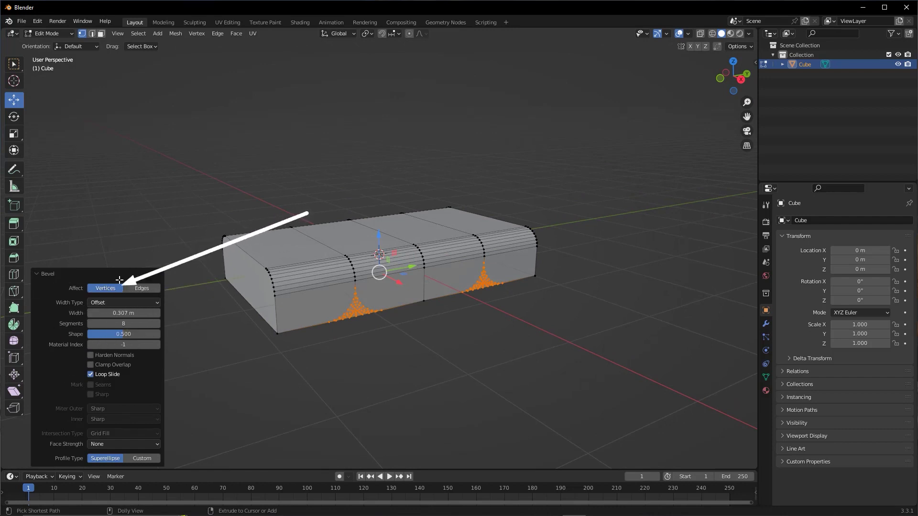
Step: Set the vertex bevel to 0.357 m width, shape 0.06 and 12 segments
left_click_drag(120, 312, 130, 315)
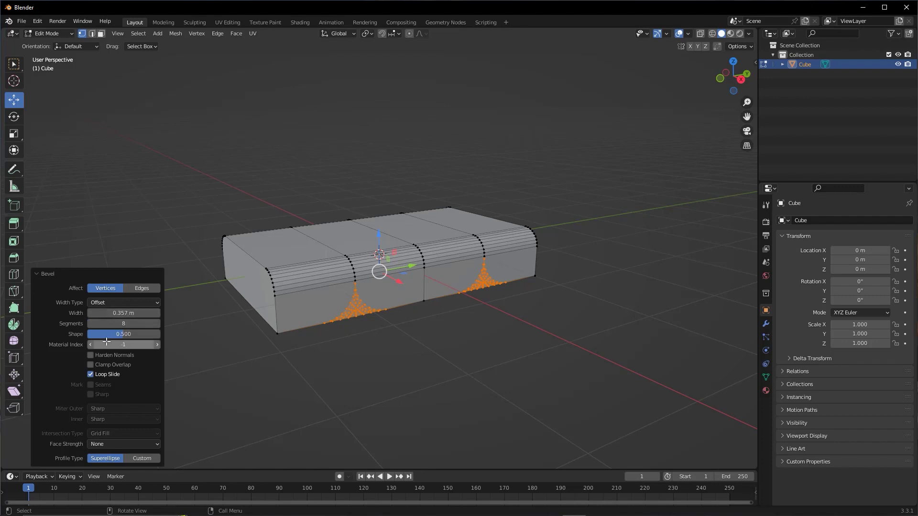
mouse_move(127, 334)
left_mouse_down()
mouse_move(161, 335)
mouse_move(94, 332)
left_mouse_up()
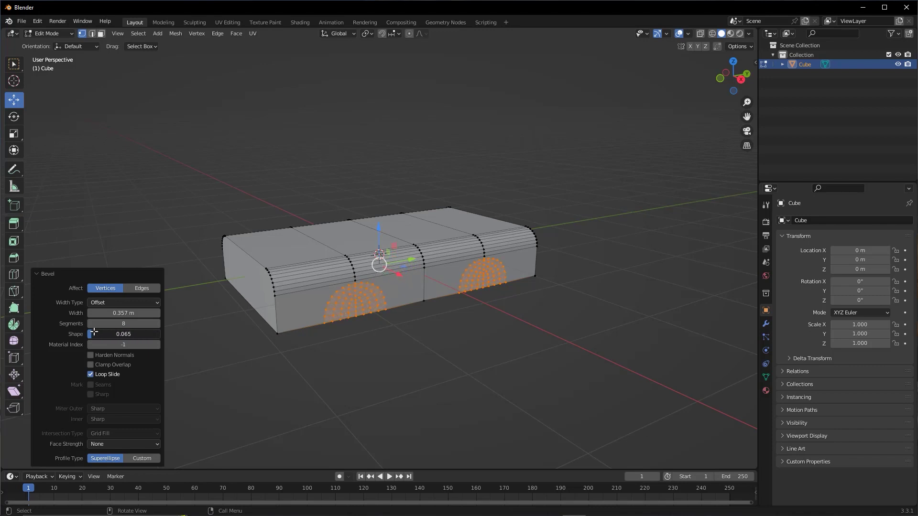
double_click(136, 336)
type("0")
key("Return")
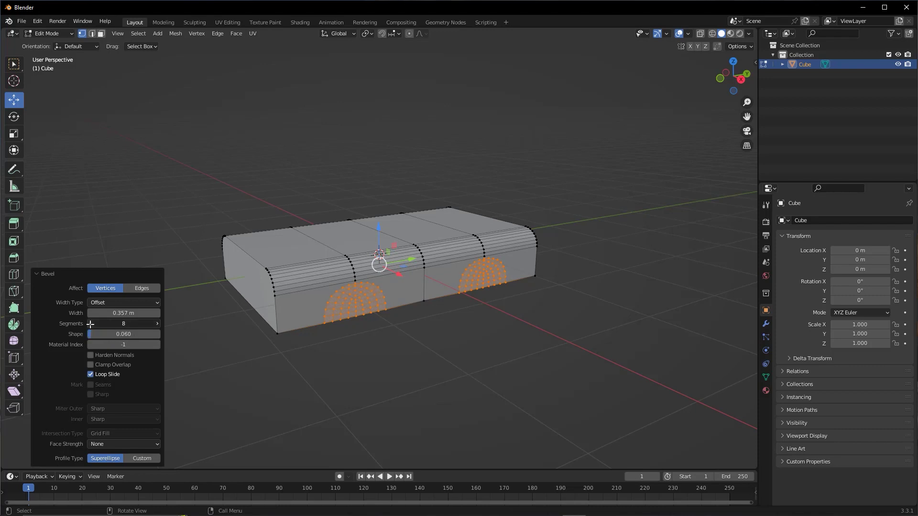
left_click(91, 323)
left_click(157, 323)
left_click(157, 324)
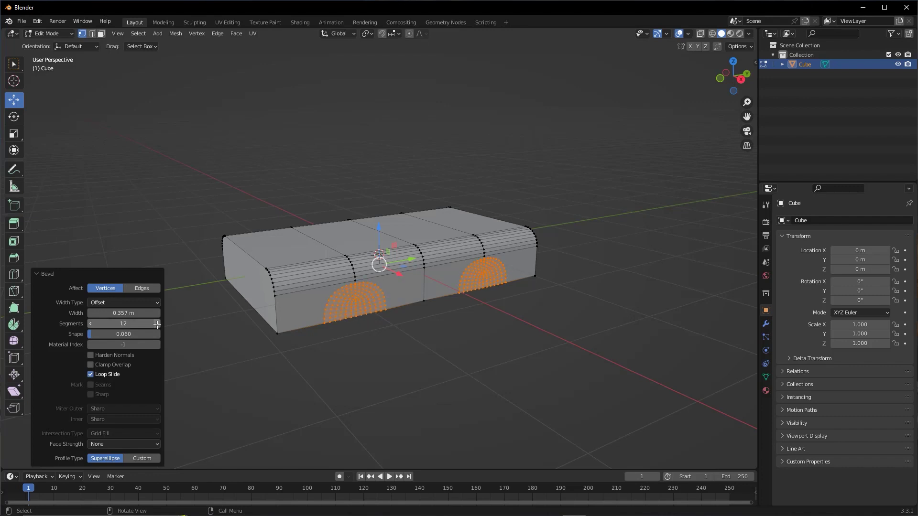
middle_click_drag(379, 287, 389, 279)
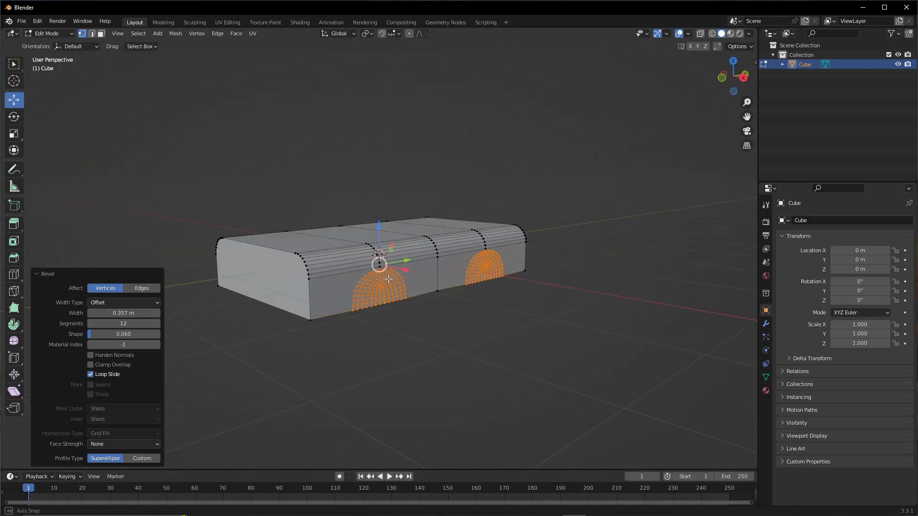
Step: Delete the bevelled wheel-well faces to cut arched openings in the sides
key("x")
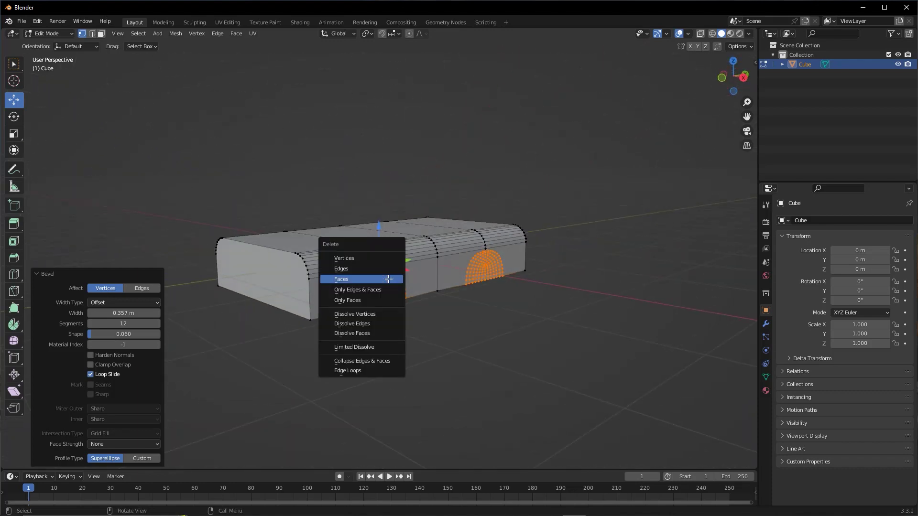
left_click(388, 279)
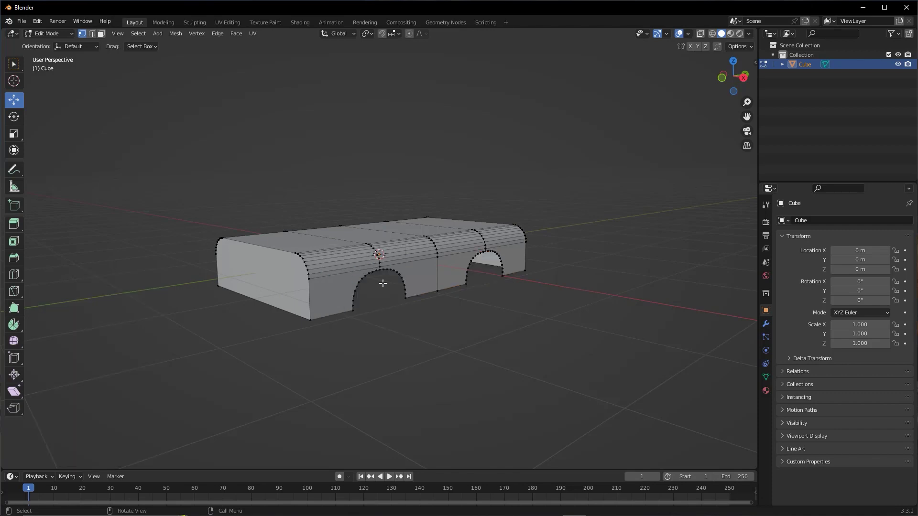
mouse_move(385, 282)
middle_mouse_down()
mouse_move(401, 272)
mouse_move(414, 298)
middle_mouse_up()
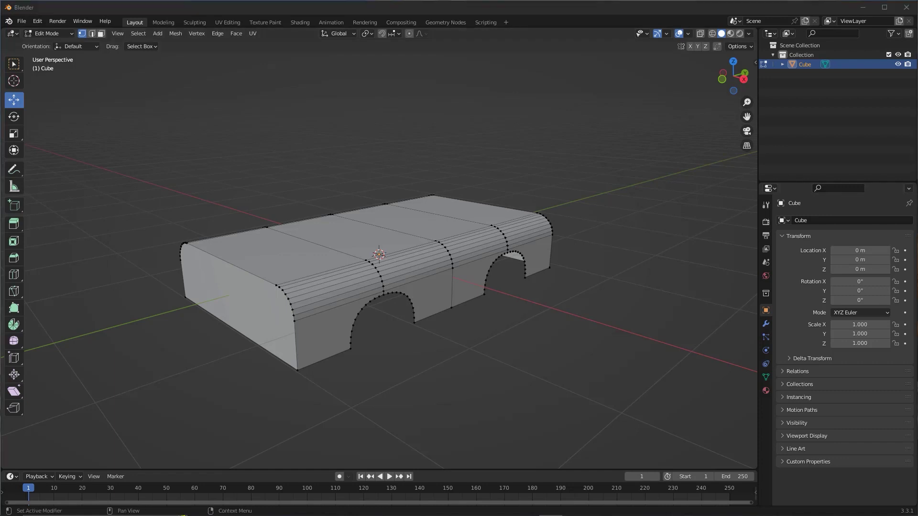
Step: Switch to Face select mode and select the entire mesh
middle_click_drag(106, 258, 108, 83)
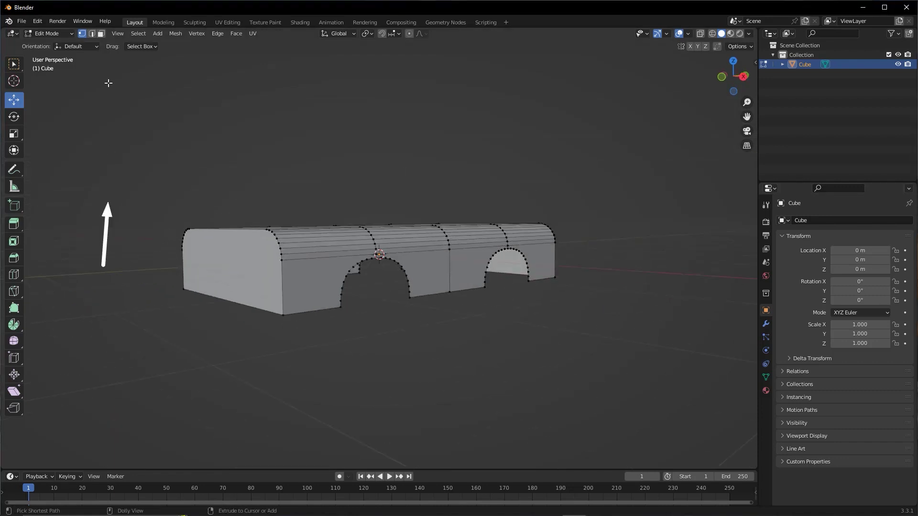
left_click(102, 33)
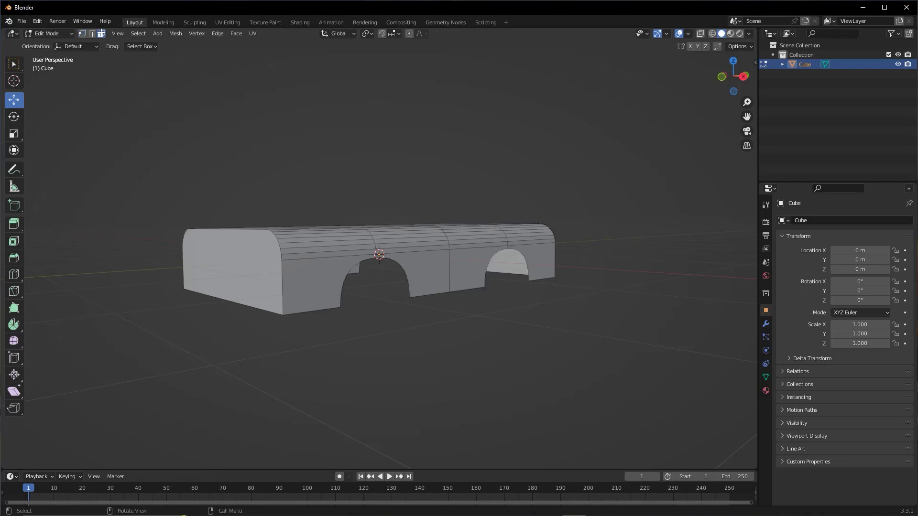
mouse_move(392, 201)
middle_mouse_down()
mouse_move(457, 210)
mouse_move(445, 219)
middle_mouse_up()
key("a")
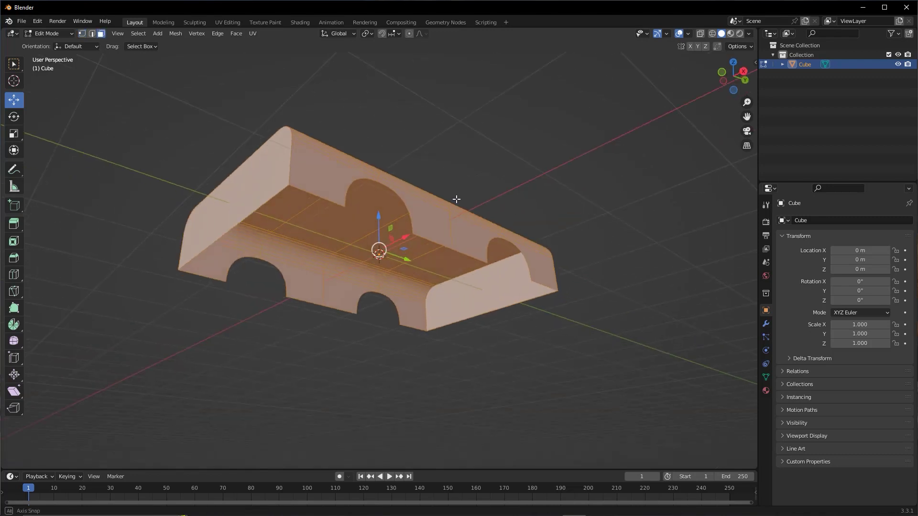
Step: Extrude the shell's faces along their normals for inward wall thickness, then deselect
right_click(445, 219)
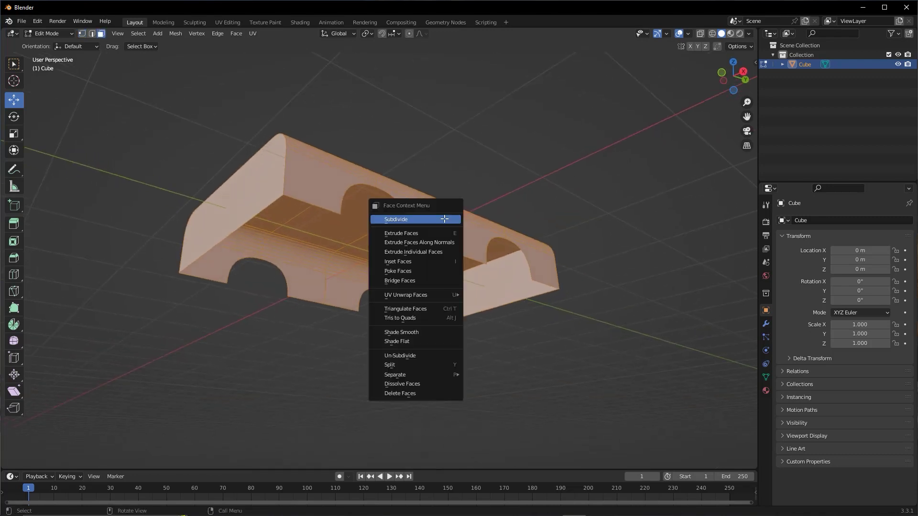
left_click(433, 243)
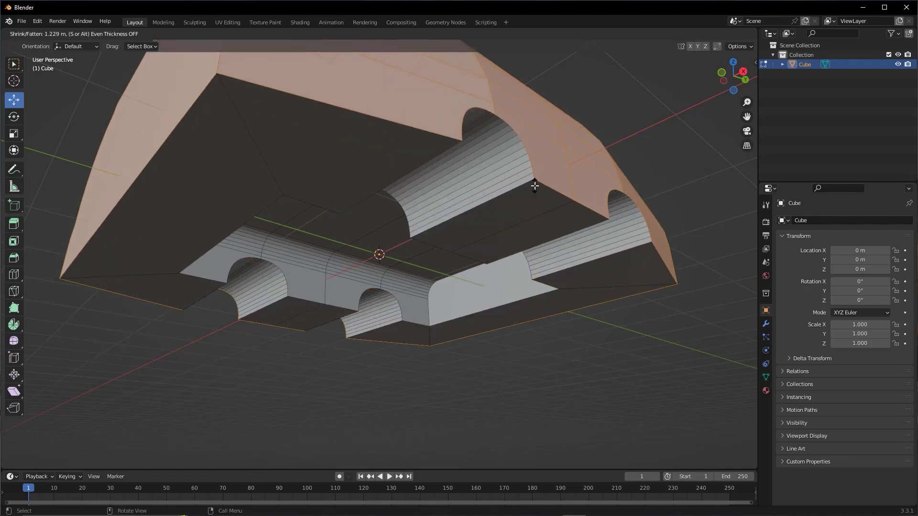
left_click(367, 250)
left_click(390, 328)
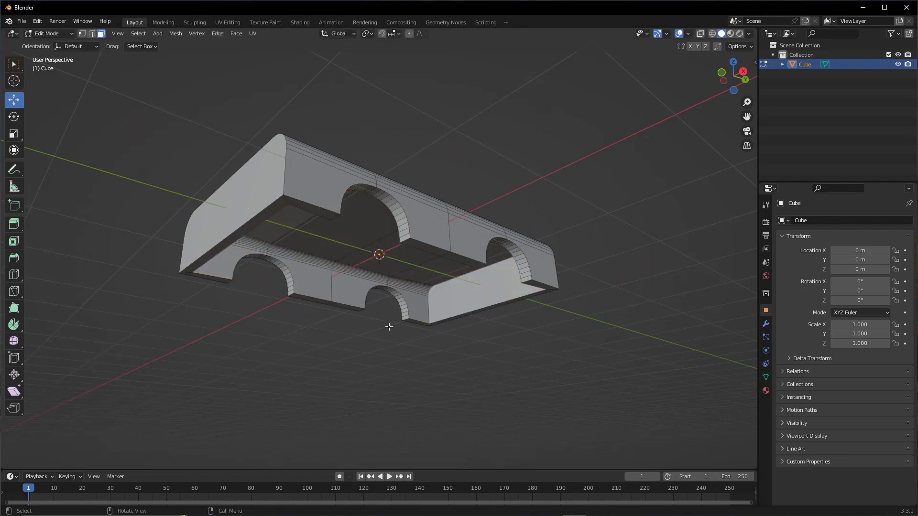
mouse_move(390, 328)
middle_mouse_down()
mouse_move(401, 311)
mouse_move(411, 330)
middle_mouse_up()
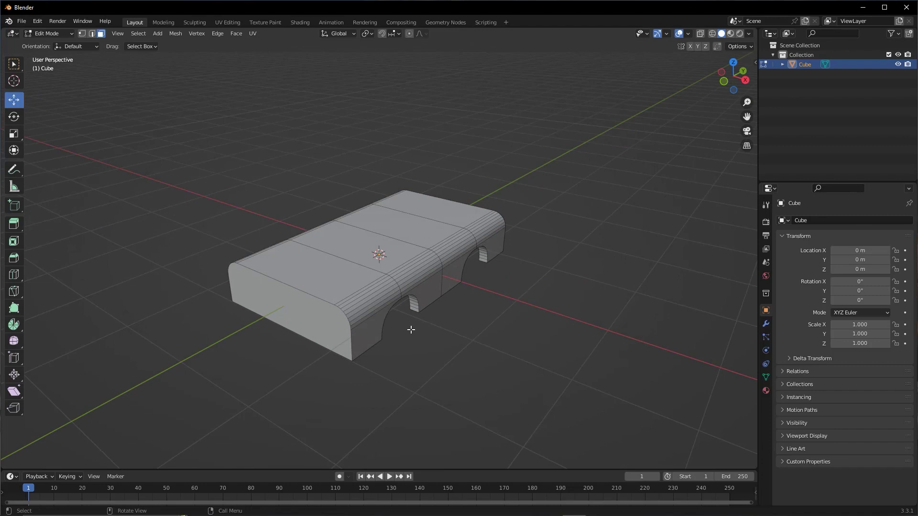
Step: Orbit around the thickened car body and select its flat front end face
middle_click_drag(411, 330, 438, 248)
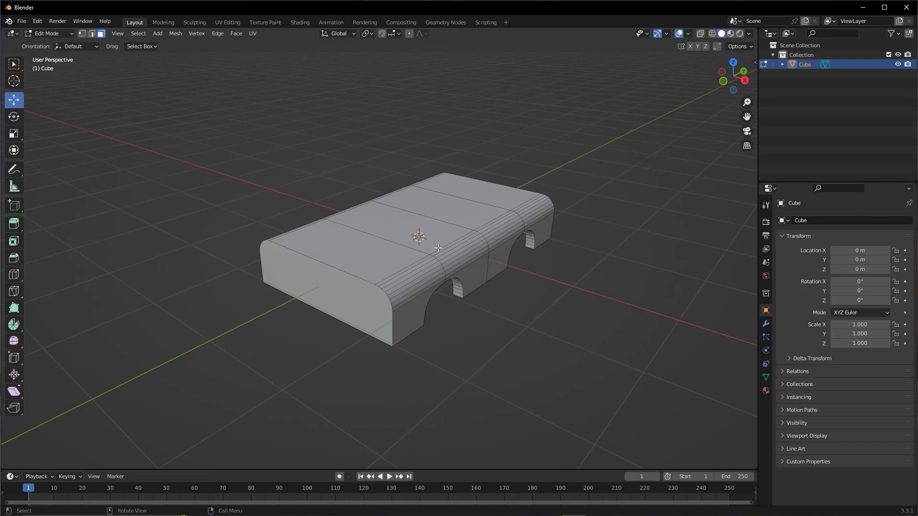
middle_click_drag(439, 248, 451, 241)
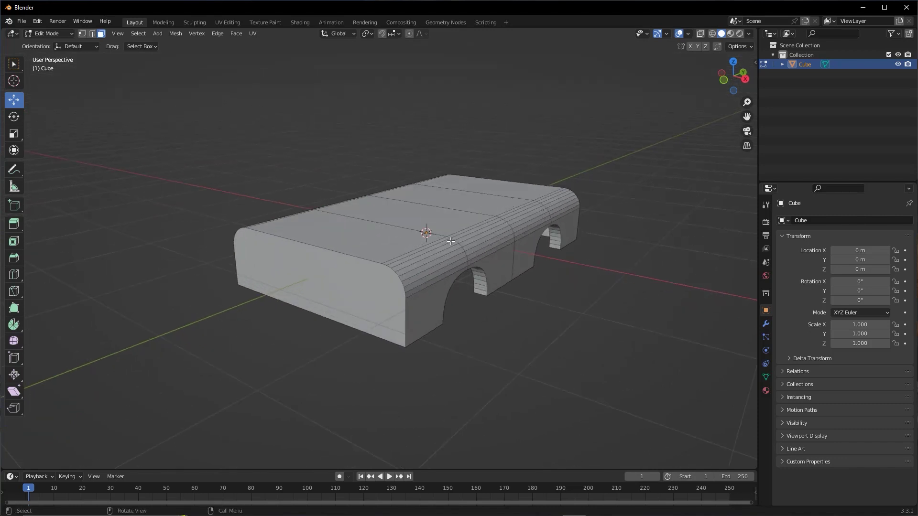
scroll(451, 242, "down", 2)
left_click_drag(175, 288, 103, 37)
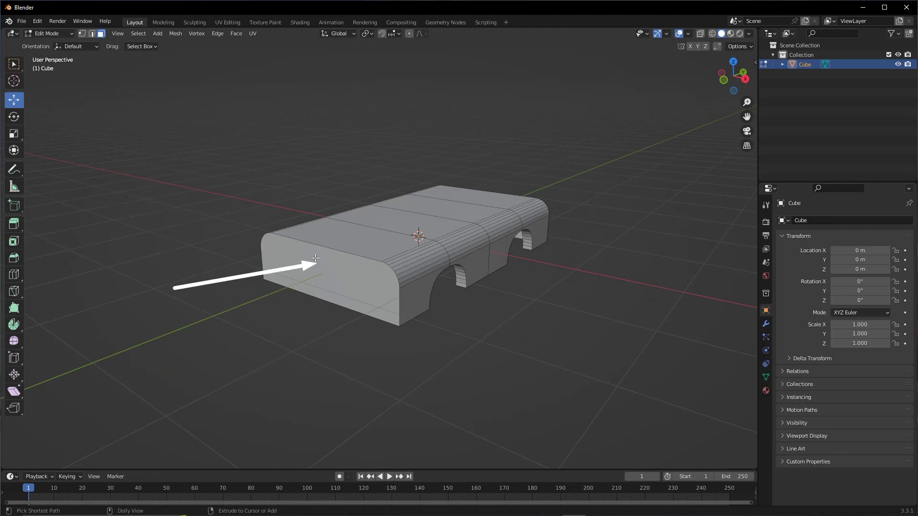
left_click(344, 278)
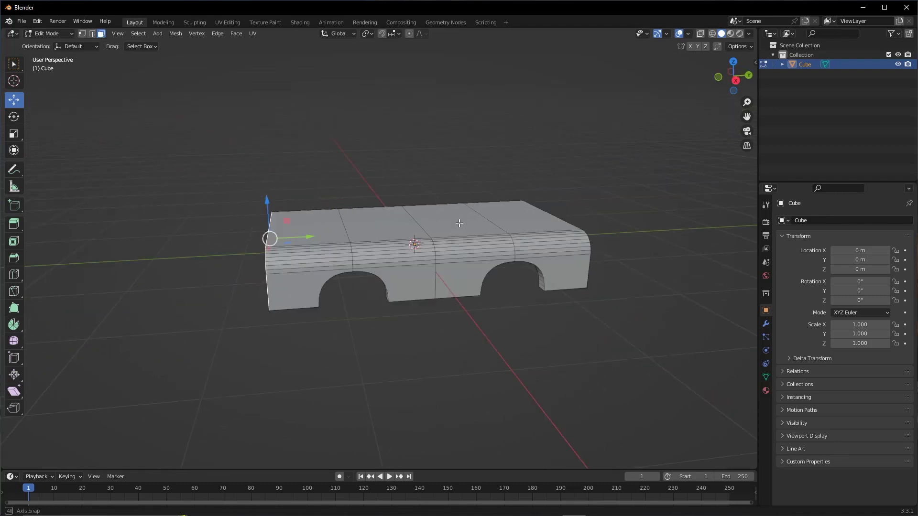
mouse_move(522, 225)
middle_mouse_down()
mouse_move(427, 250)
mouse_move(414, 237)
middle_mouse_up()
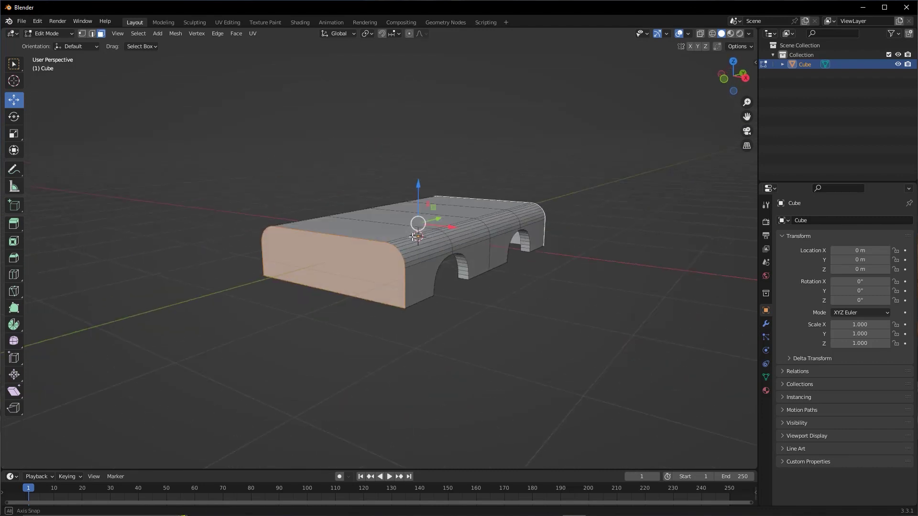
Step: Inset the selected front face by 0.06388 m, leaving a narrow rim around an inner panel
right_click(378, 264)
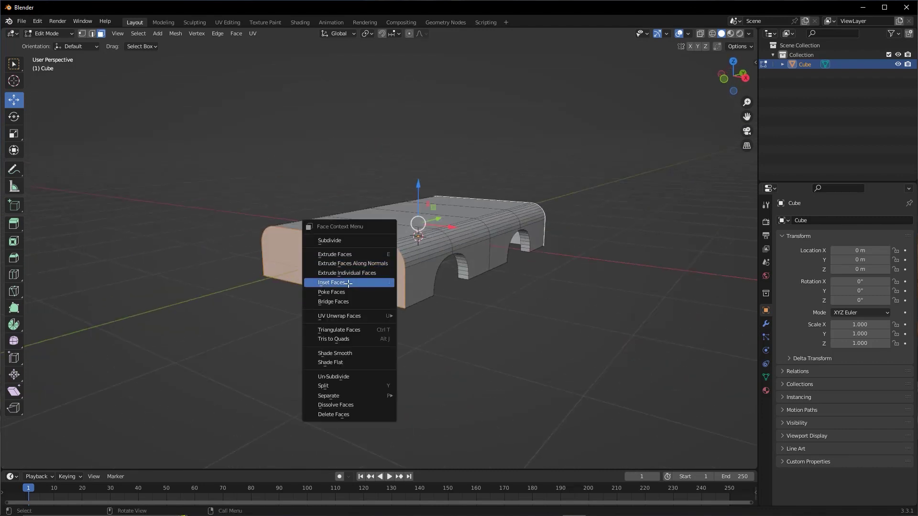
left_click(366, 283)
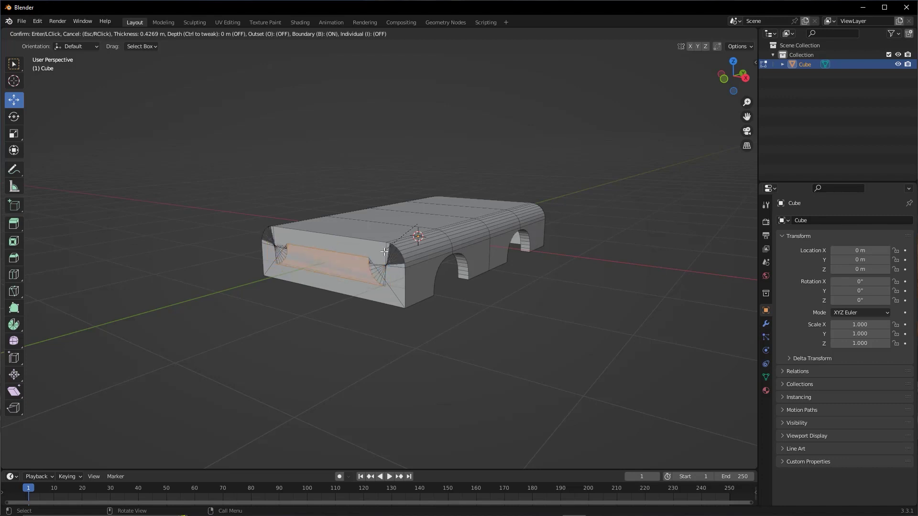
left_click(364, 272)
middle_click_drag(466, 257, 518, 238)
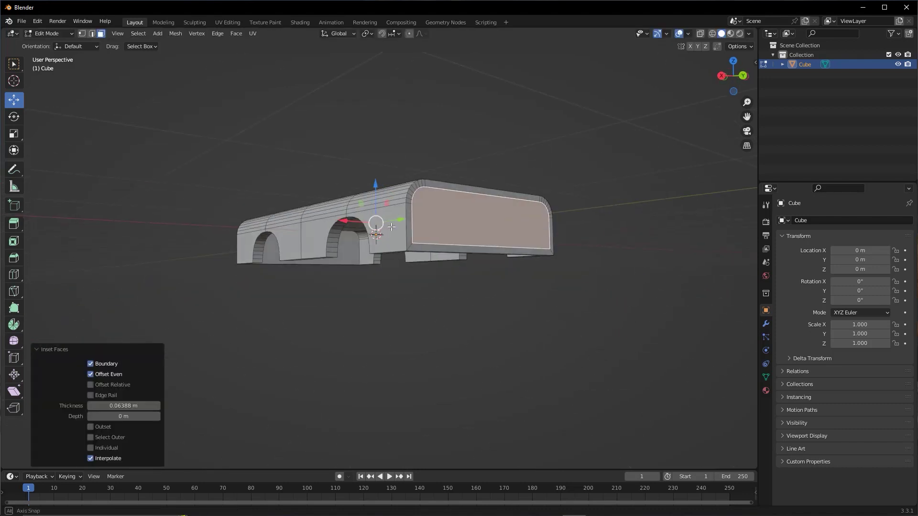
Step: Extrude the inset panel 0.0781 m inward along its normal, then deselect it
right_click(583, 178)
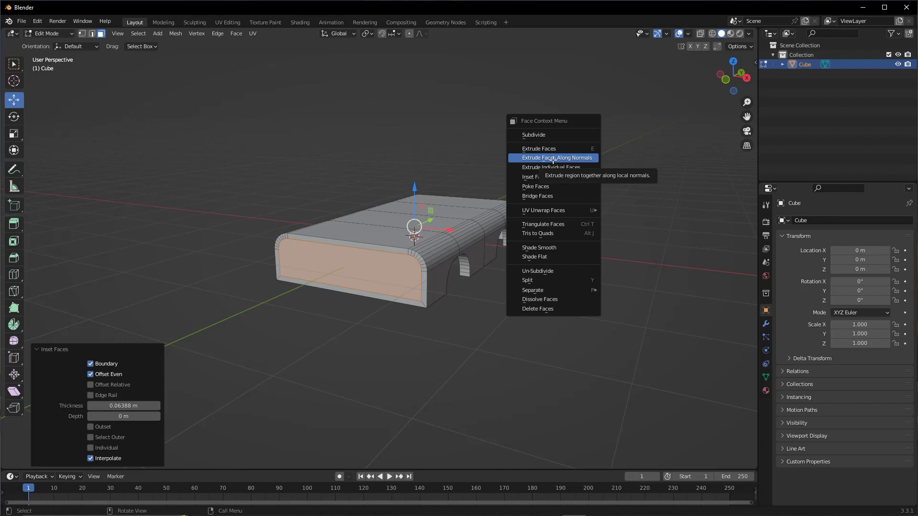
left_click(554, 159)
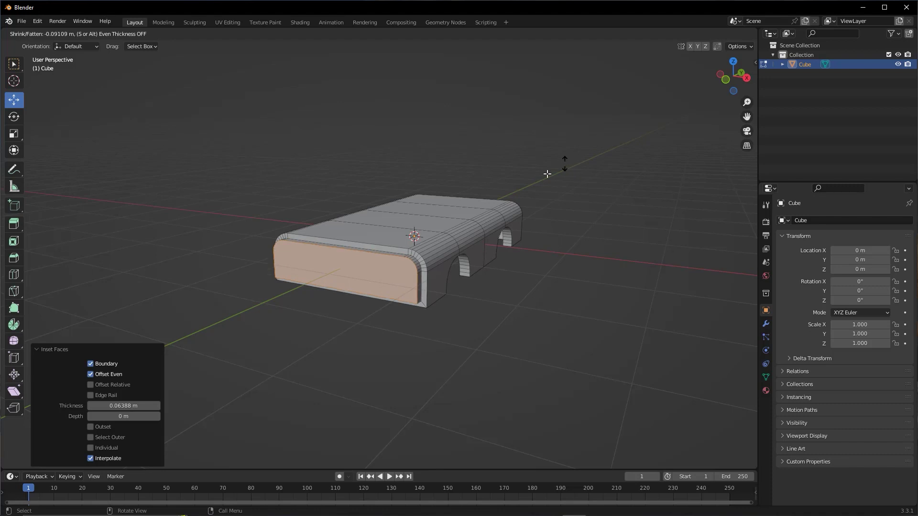
left_click(594, 157)
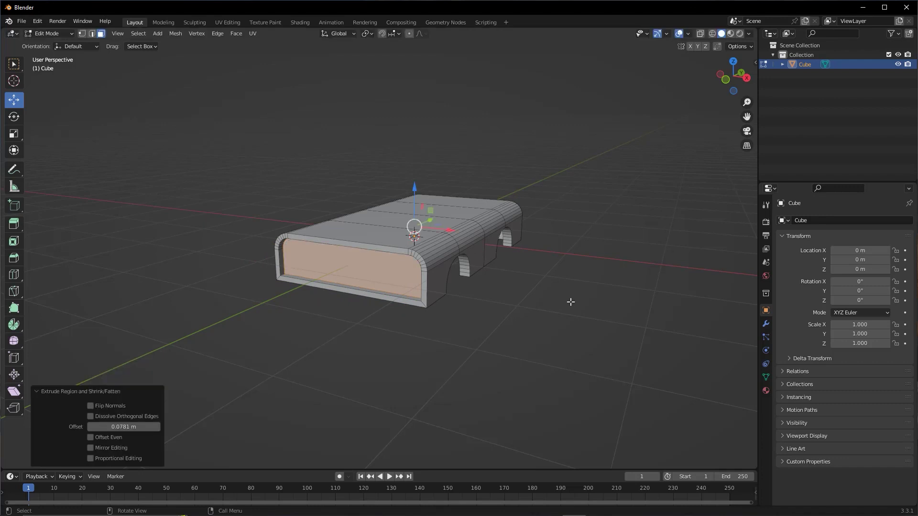
middle_click_drag(570, 303, 482, 262)
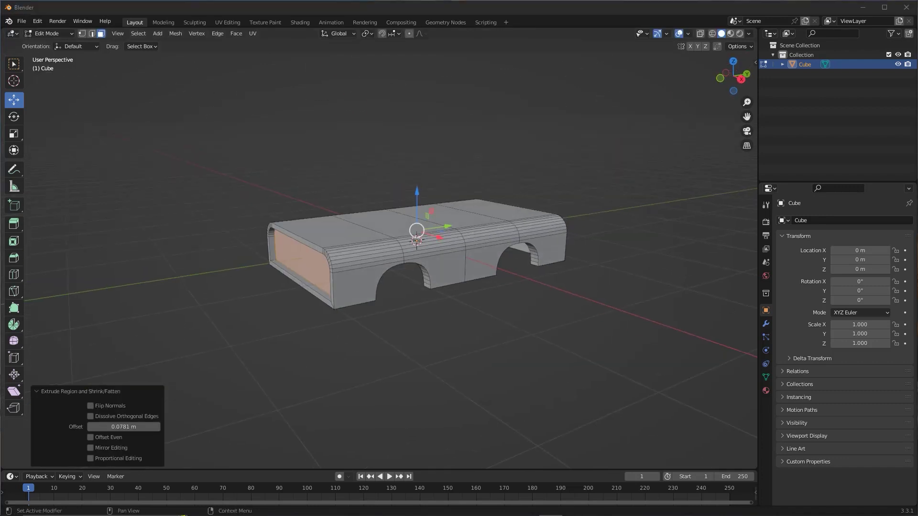
middle_click_drag(677, 314, 435, 327)
left_click(434, 327)
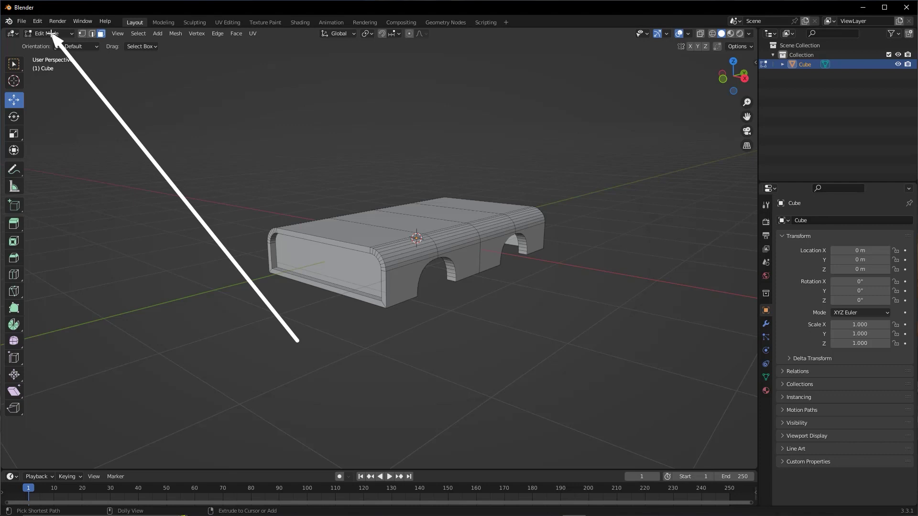
Step: Switch to Object Mode, reselect the car-body Cube and return to the box-select tool
left_click(51, 33)
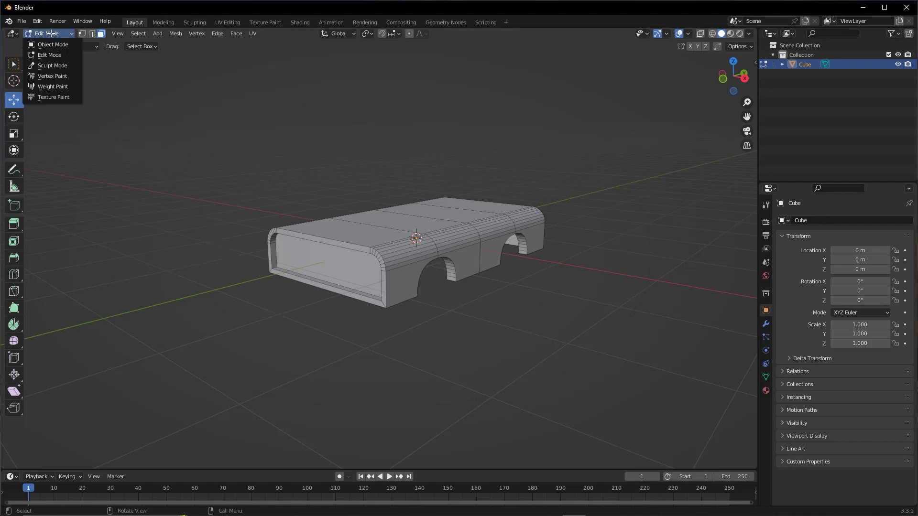
left_click(50, 44)
left_click(344, 141)
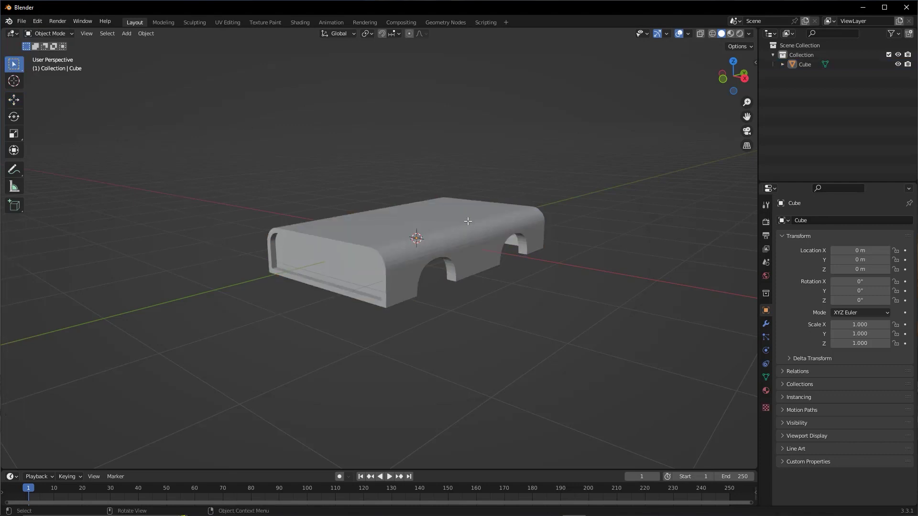
left_click(468, 220)
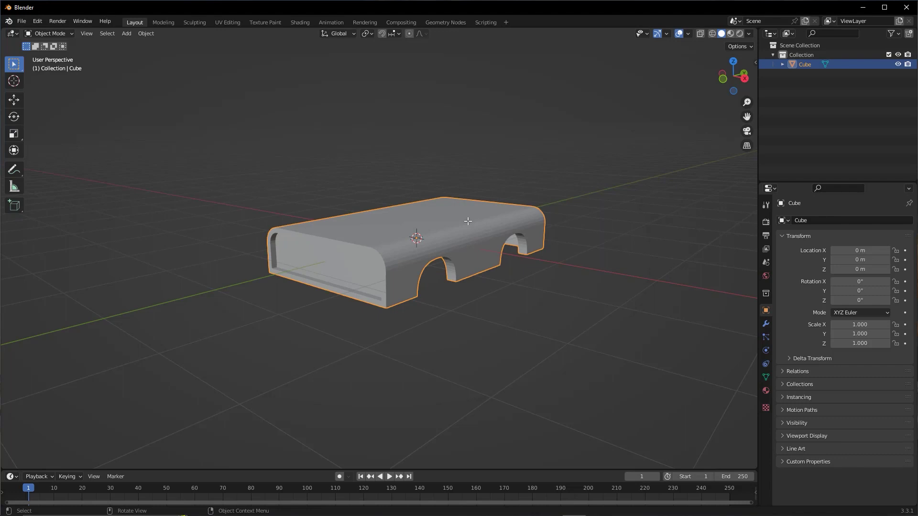
left_click(19, 101)
left_click(18, 117)
left_click(14, 63)
Step: Deselect the car body and bring up the Add menu's mesh primitives
key("ctrl")
left_click(44, 34)
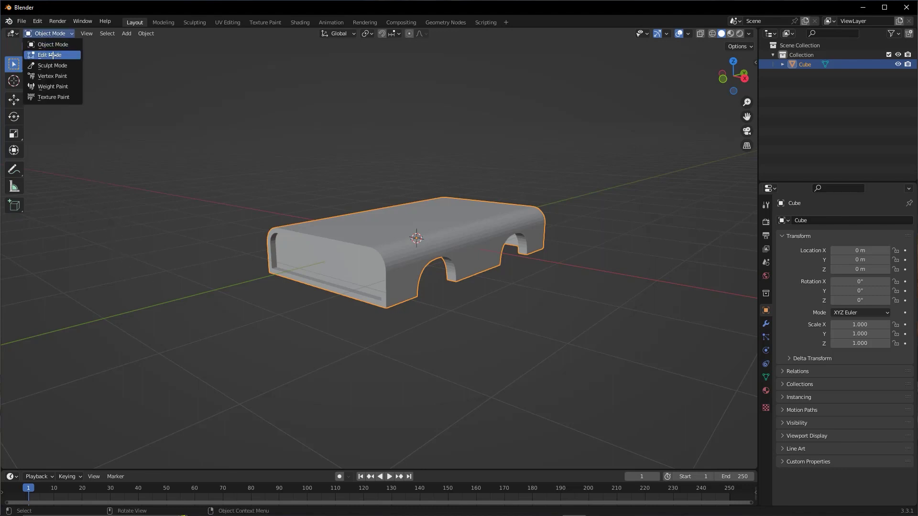
left_click(154, 59)
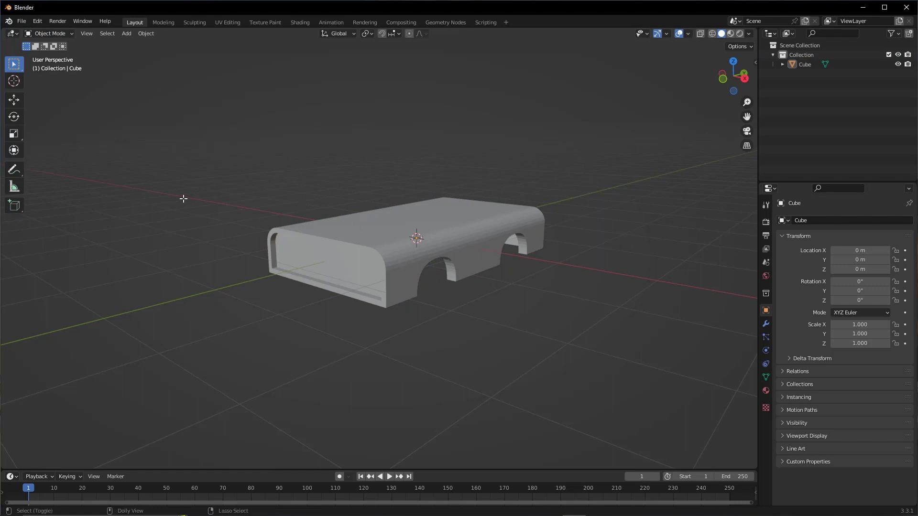
left_click(127, 33)
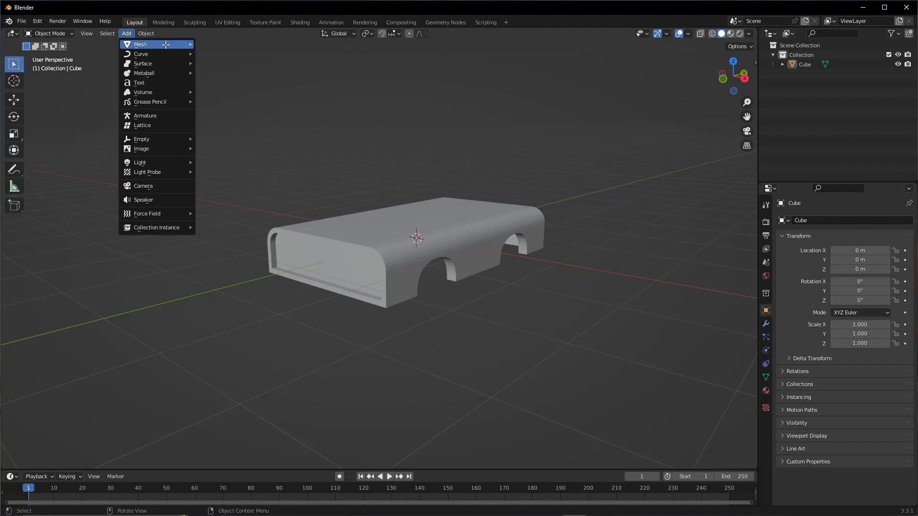
mouse_move(156, 45)
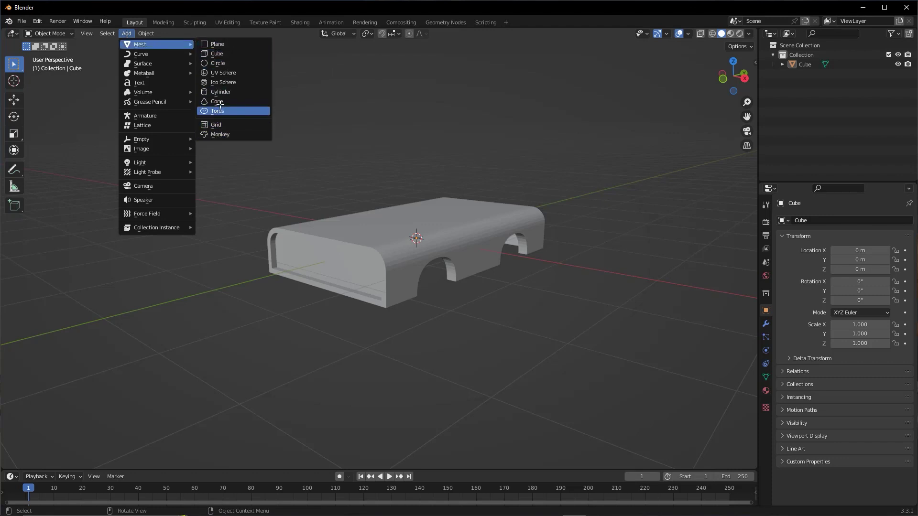
Step: Add a UV sphere at the origin and rotate it 90° around X in side view
left_click(222, 74)
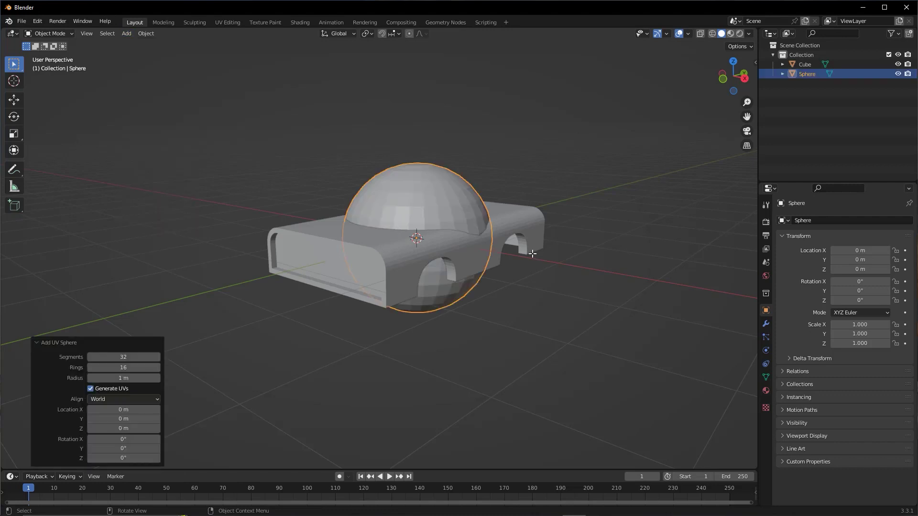
middle_click_drag(486, 259, 438, 244, "alt")
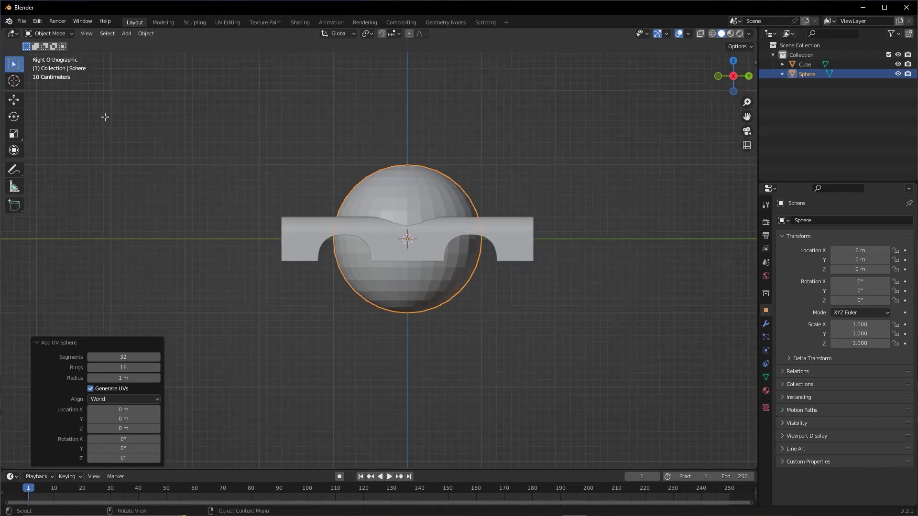
left_click(19, 116)
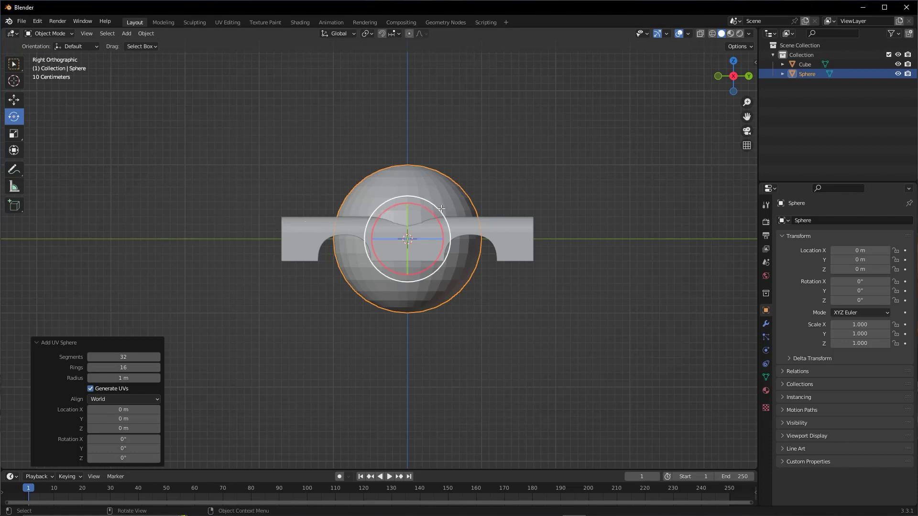
mouse_move(441, 209)
left_mouse_down()
mouse_move(369, 194)
mouse_move(399, 192)
mouse_move(362, 298)
left_mouse_up()
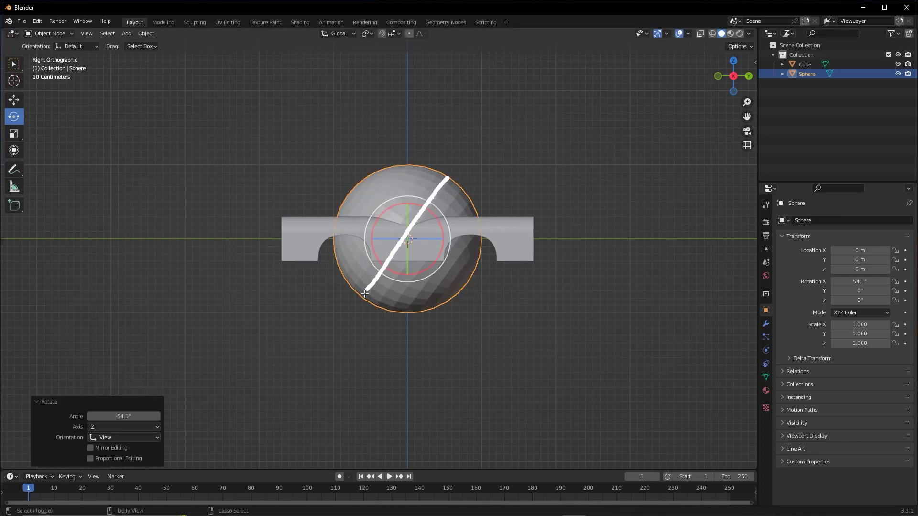
left_click_drag(412, 59, 407, 389)
key("ctrl+z")
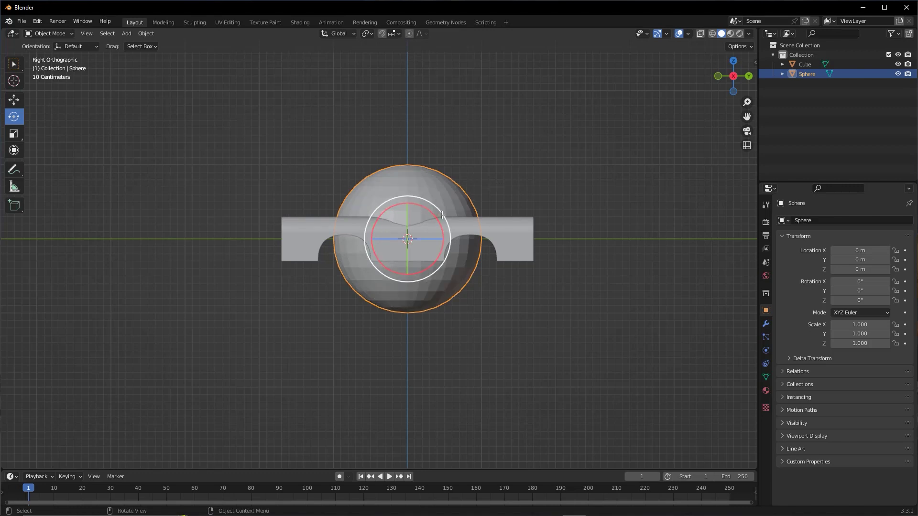
mouse_move(444, 215)
left_mouse_down()
mouse_move(384, 178)
mouse_move(366, 179)
left_mouse_up()
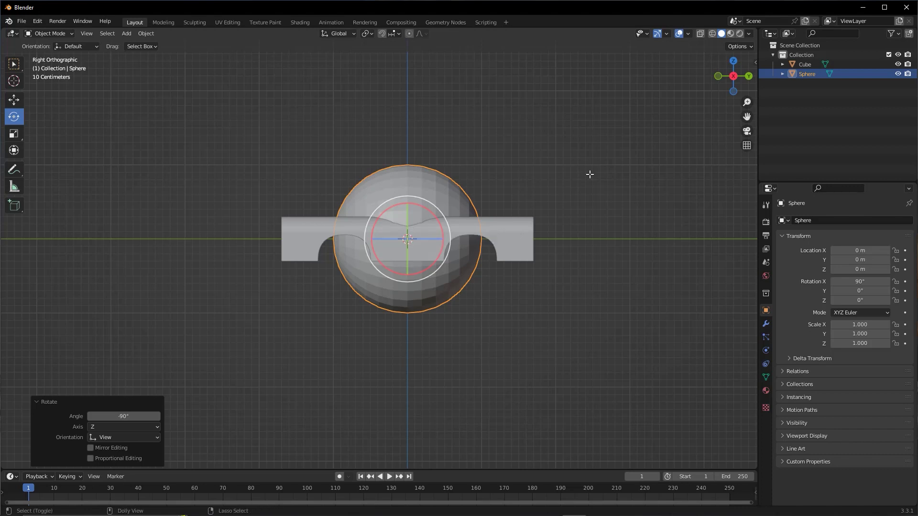
left_click_drag(588, 173, 479, 241, "ctrl")
Step: Scale the sphere uniformly down to 0.217
left_click_drag(158, 325, 23, 150, "ctrl")
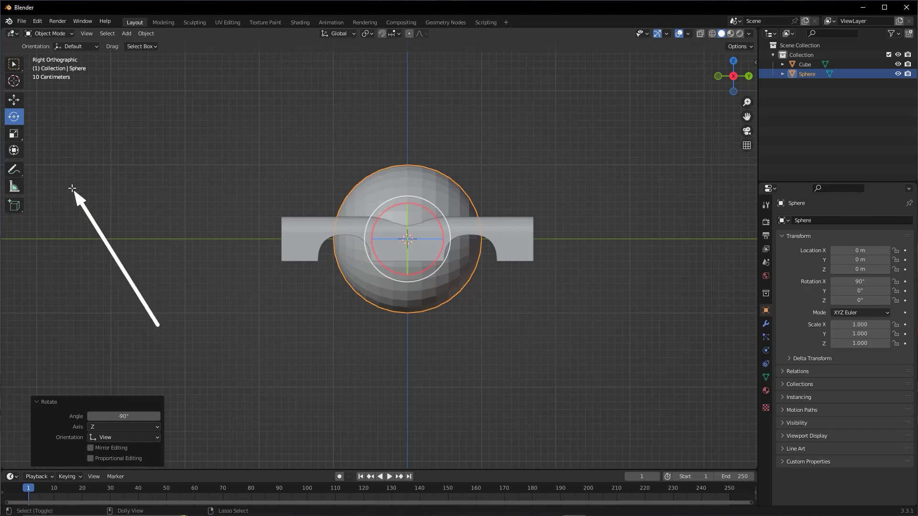
left_click(14, 134)
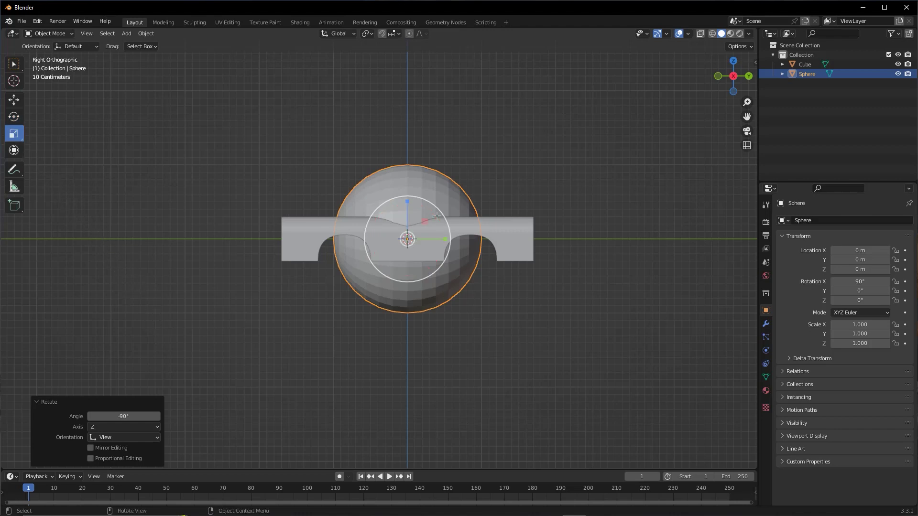
mouse_move(424, 221)
middle_mouse_down()
mouse_move(467, 201)
mouse_move(572, 110)
middle_mouse_up()
key("s")
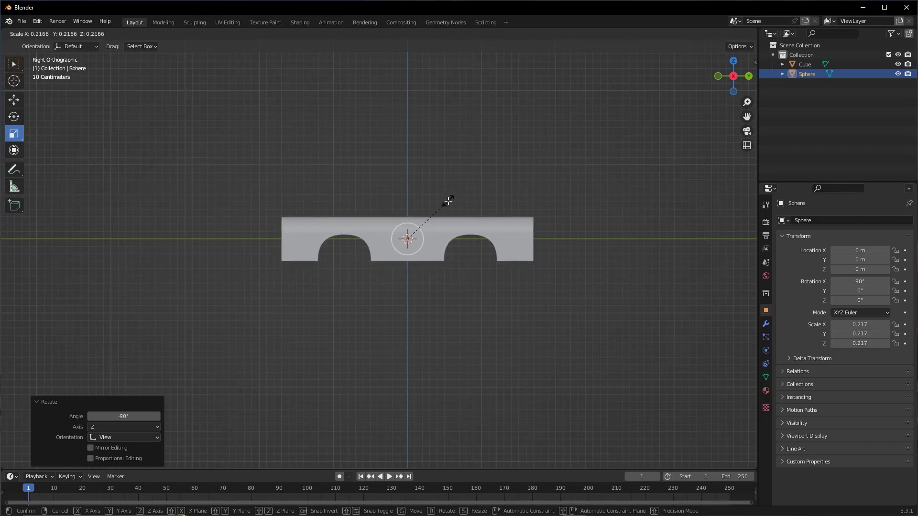
left_click(448, 201)
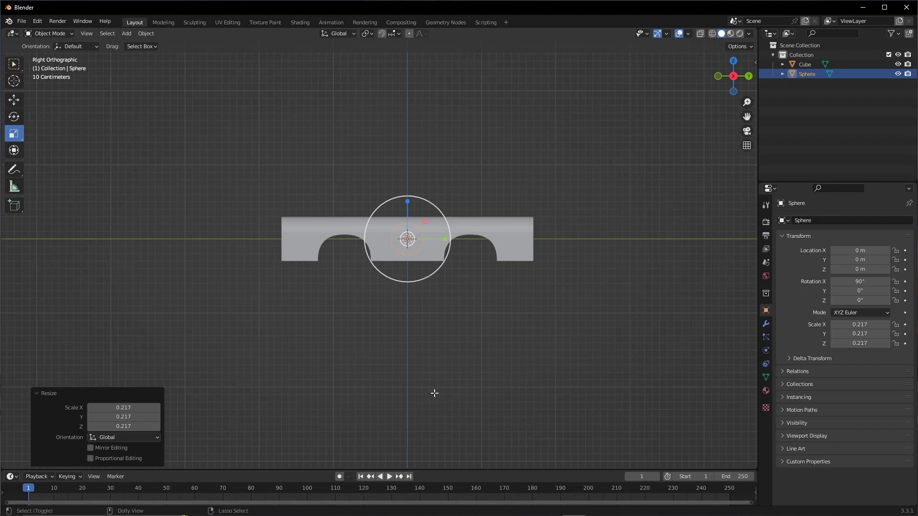
left_click_drag(433, 395, 749, 78)
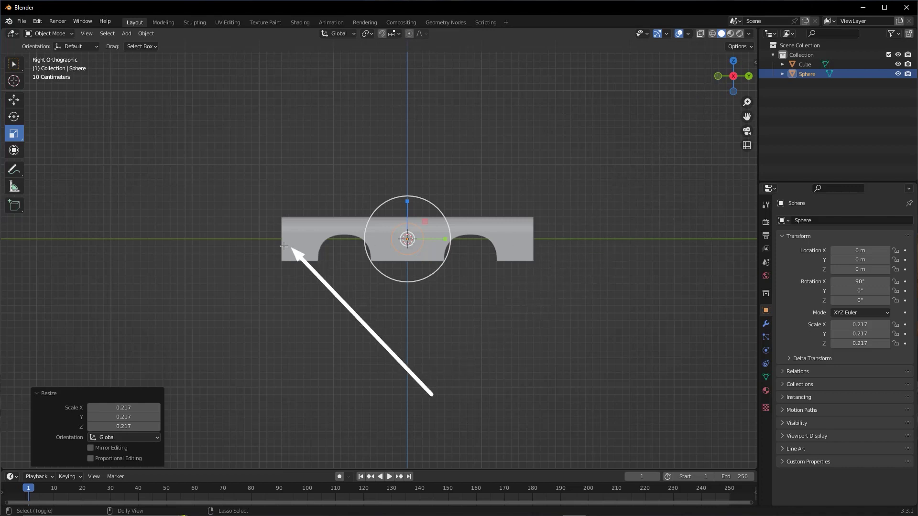
Step: Move the sphere along Y to -1.6896 m at the car body's front end
left_click(14, 100)
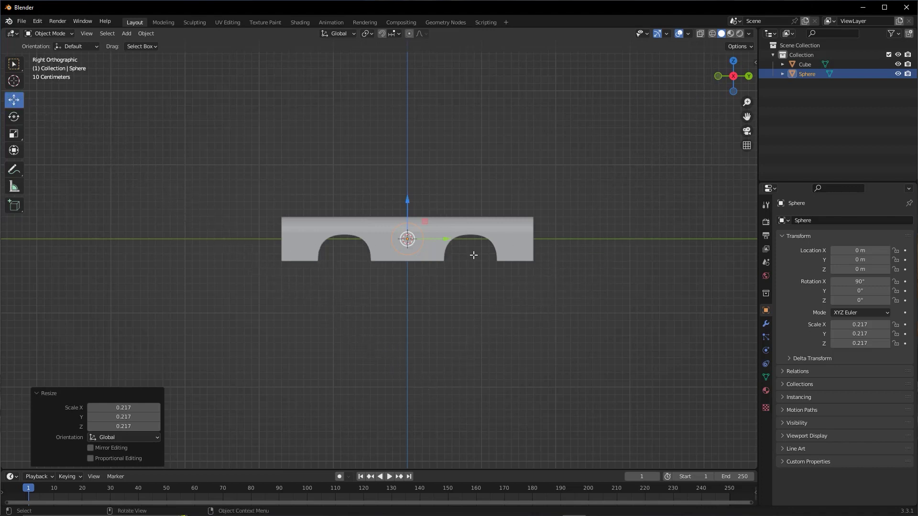
left_click_drag(445, 241, 330, 243)
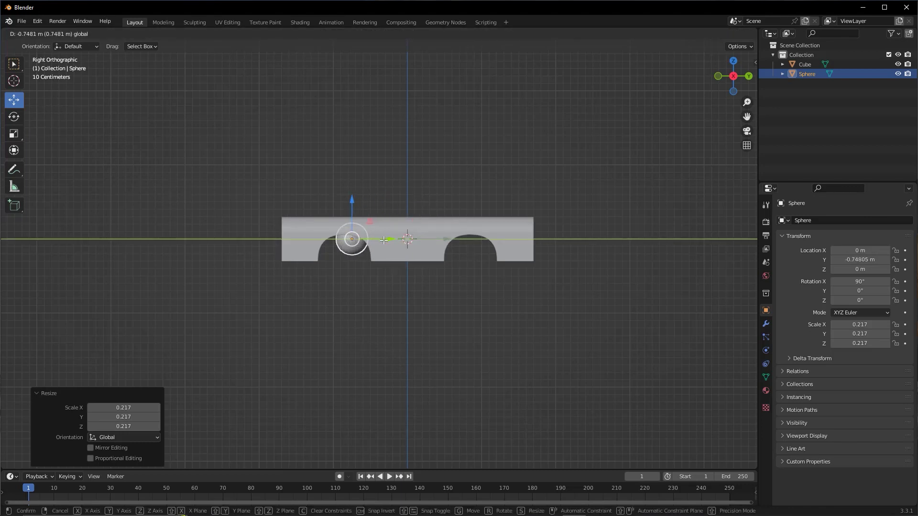
left_click_drag(319, 242, 318, 242)
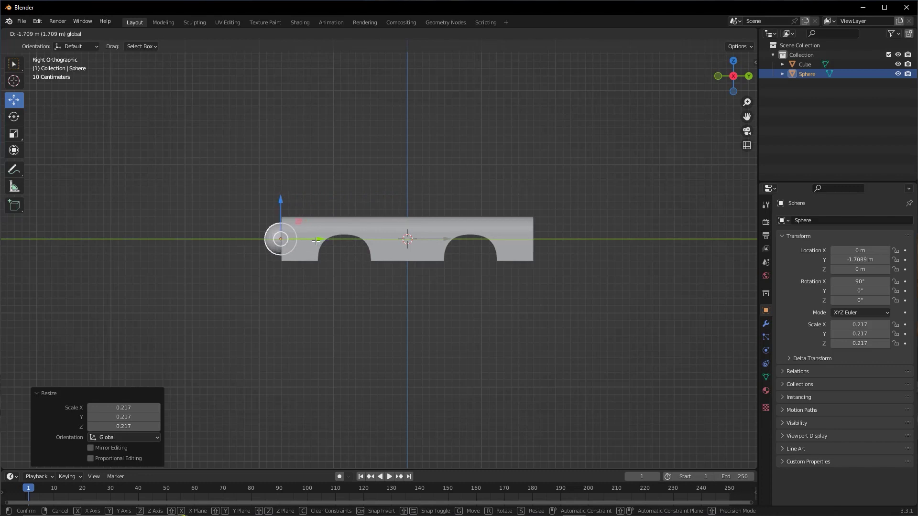
left_click_drag(318, 242, 317, 239)
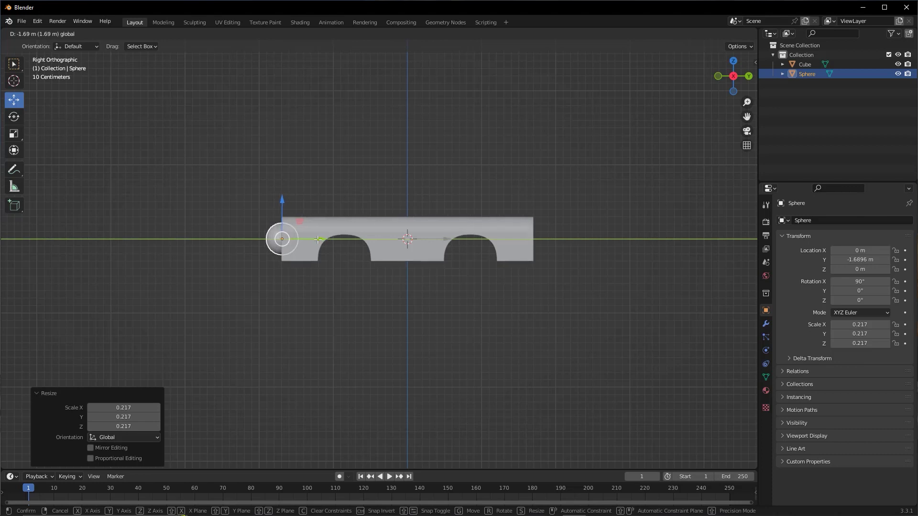
mouse_move(318, 239)
middle_mouse_down()
mouse_move(366, 247)
mouse_move(317, 242)
middle_mouse_up()
scroll(366, 246, "up", 3)
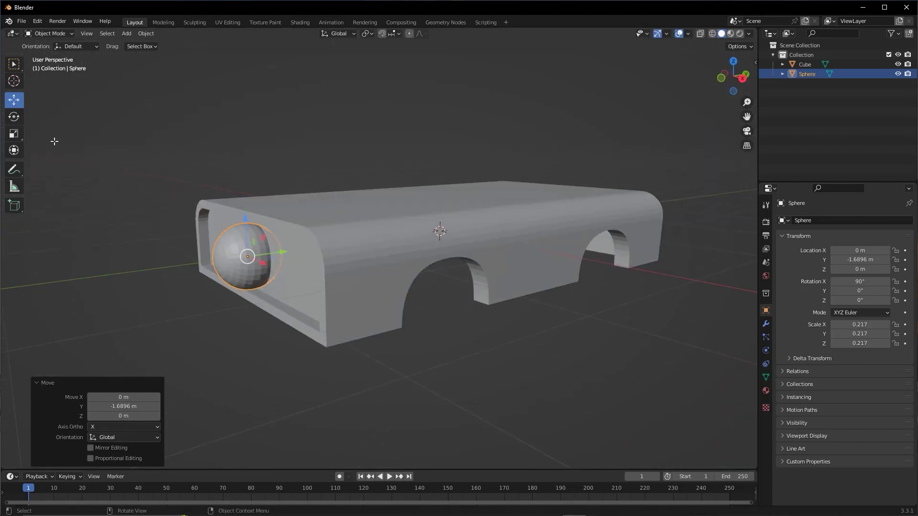
Step: Flatten the sphere to half its depth (0.108) with the Scale tool
left_click(14, 134)
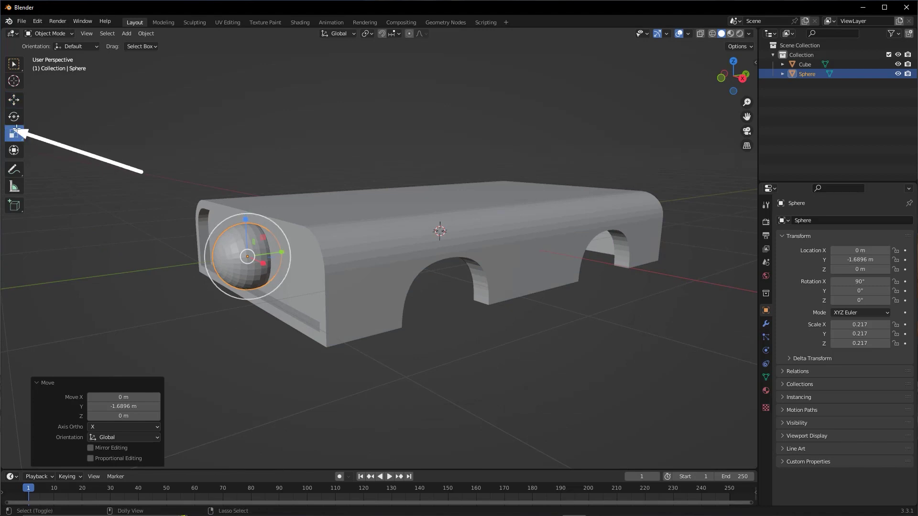
middle_click_drag(249, 258, 253, 243)
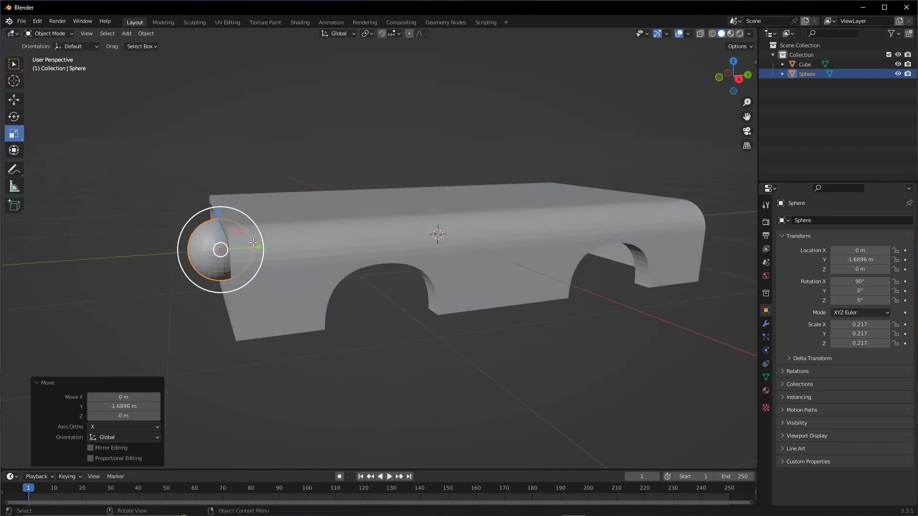
left_click_drag(254, 243, 238, 247)
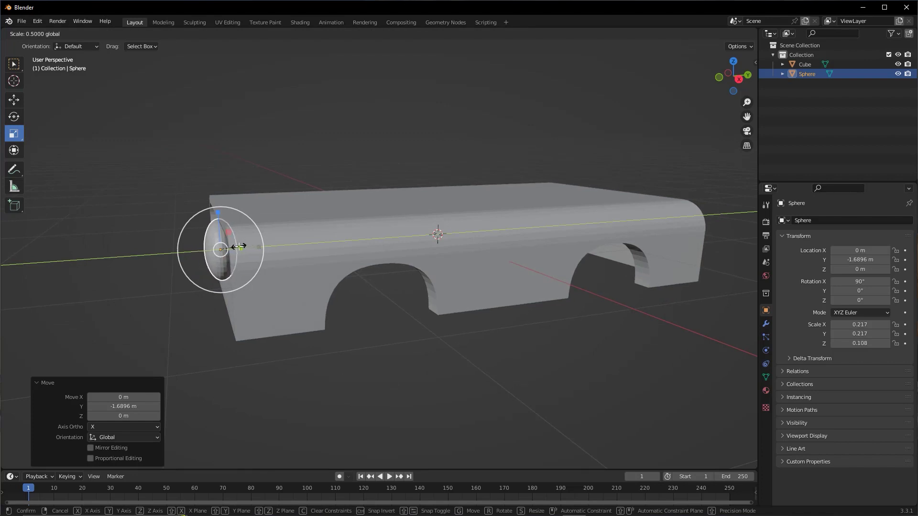
left_click_drag(237, 247, 238, 247)
Step: In Front view, move the sphere along X to 0.67537 m toward one side
key("KP_1")
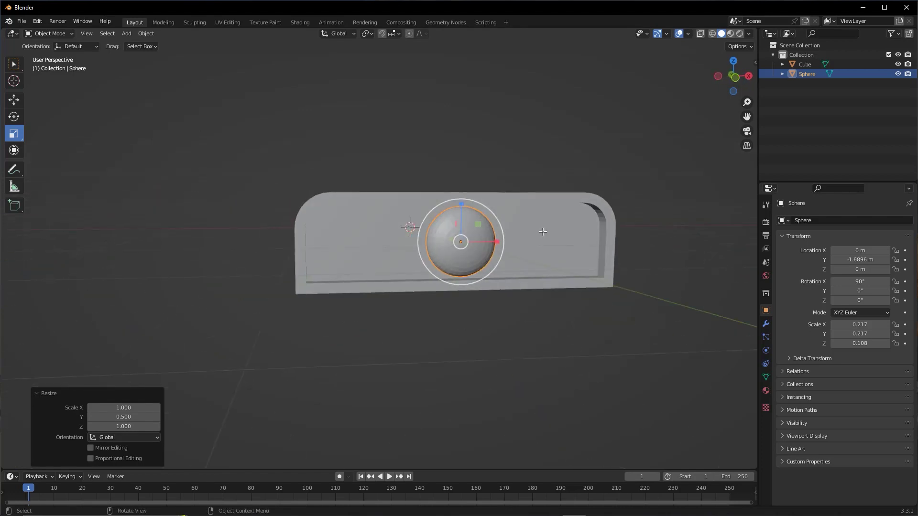
left_click(13, 100)
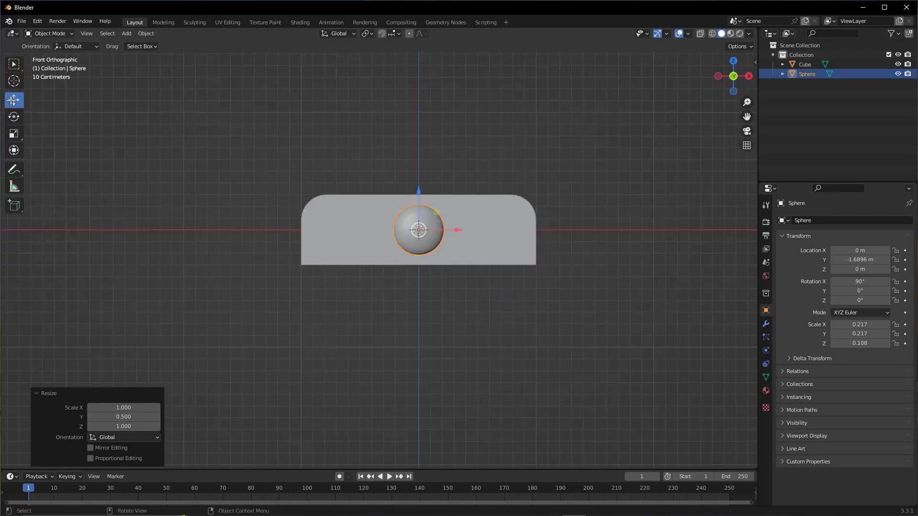
left_click_drag(457, 231, 540, 240)
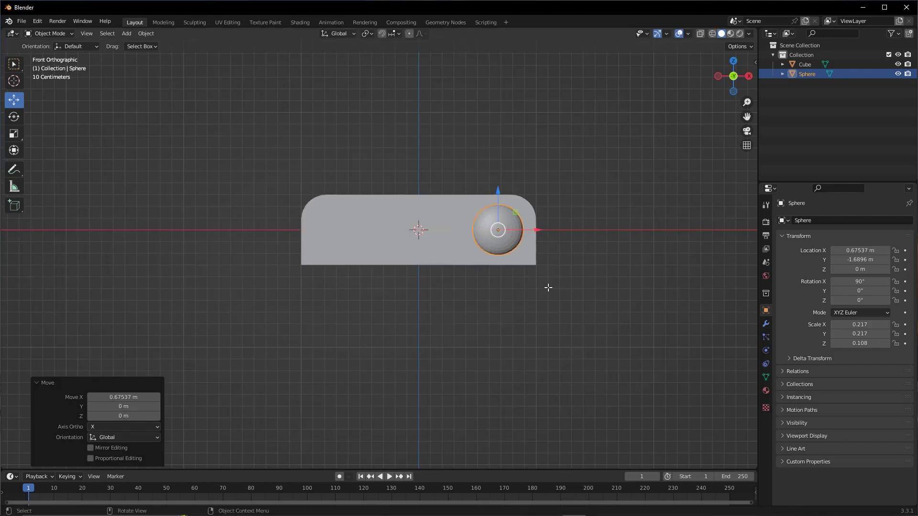
middle_click_drag(562, 286, 680, 258)
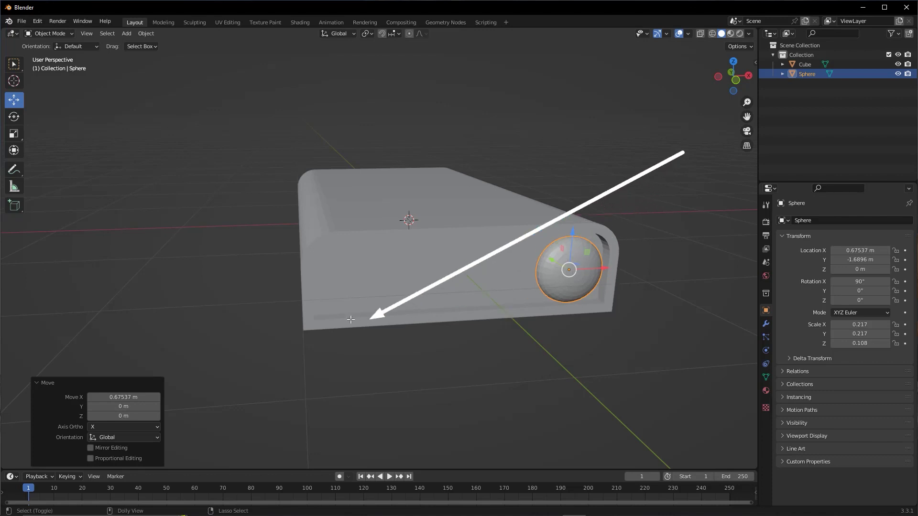
Step: Enable the Wireframe overlay at 0.388 opacity and return to Front view
left_click(748, 33)
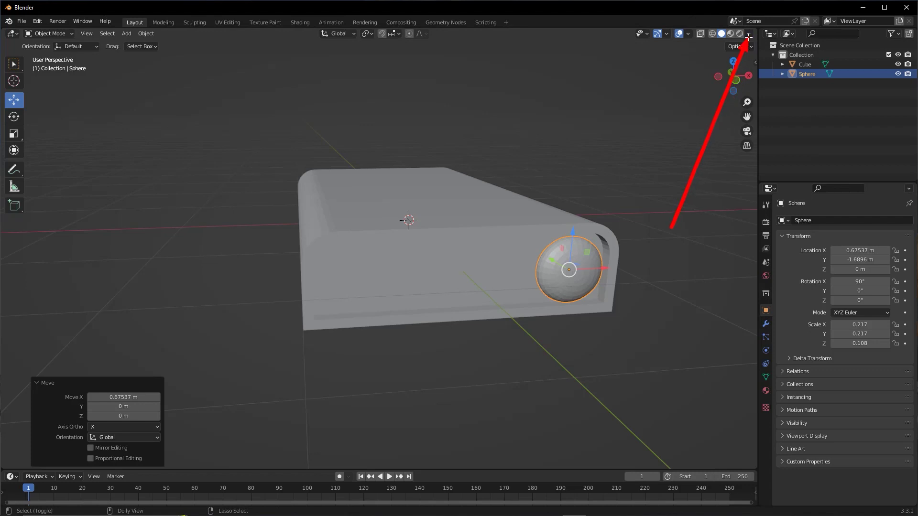
left_click(688, 34)
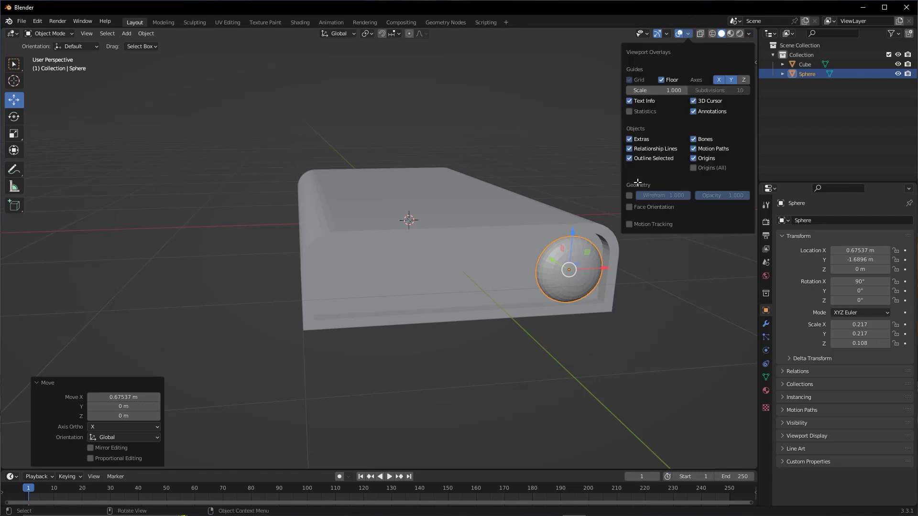
left_click(629, 195)
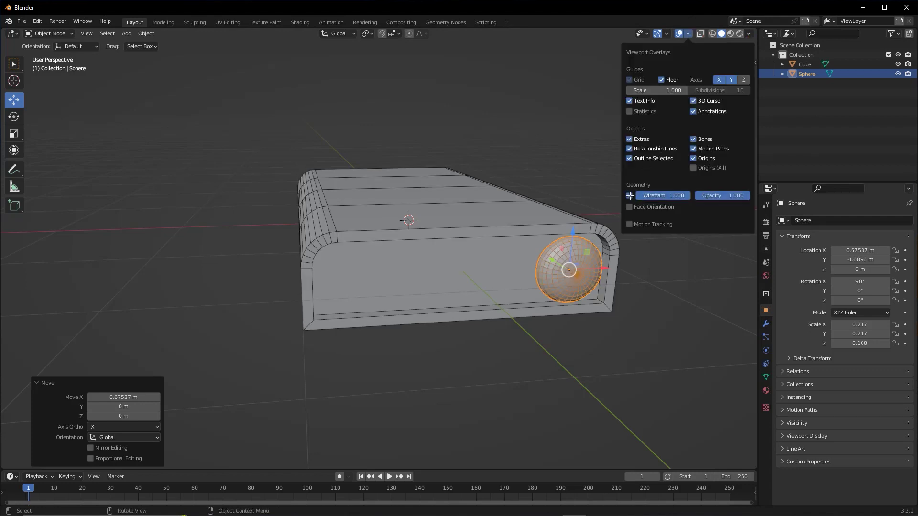
left_click_drag(726, 194, 752, 191)
left_click_drag(708, 197, 572, 175)
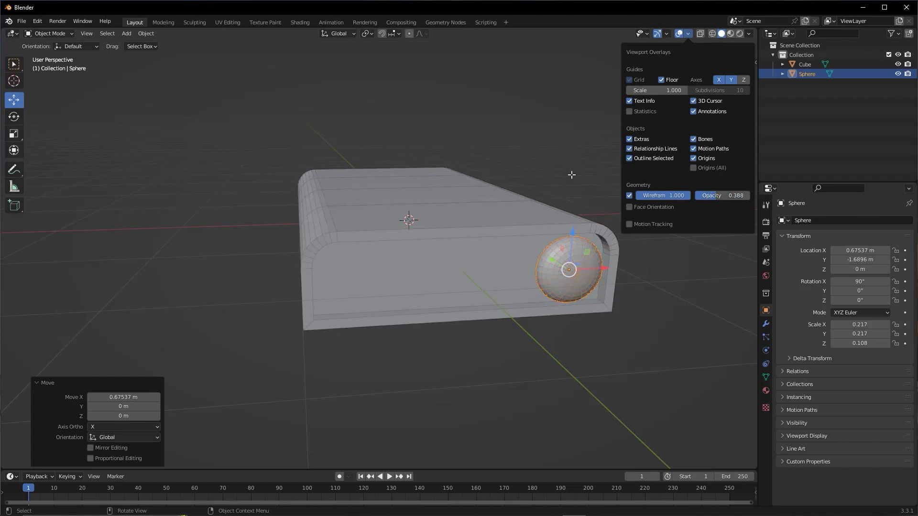
key("KP_1")
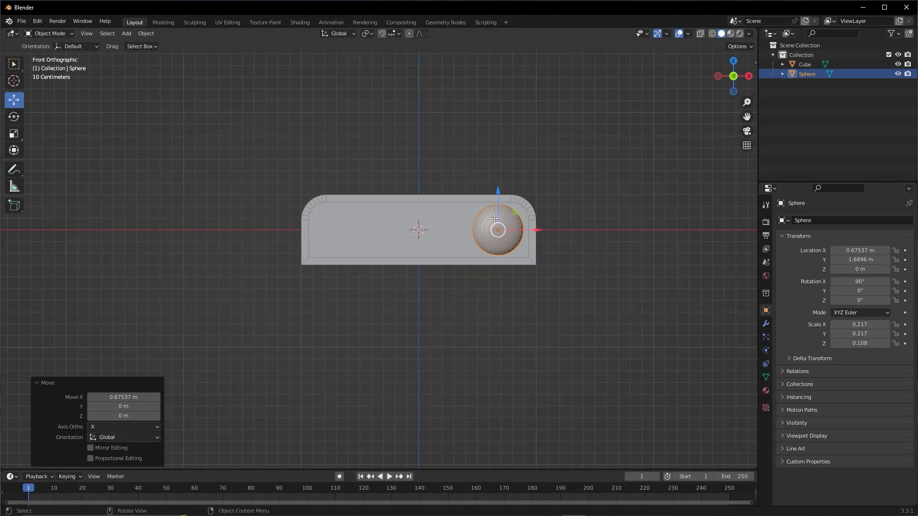
Step: Scale the headlight sphere by 0.735 and nudge it right to X 0.72013 m
key("s")
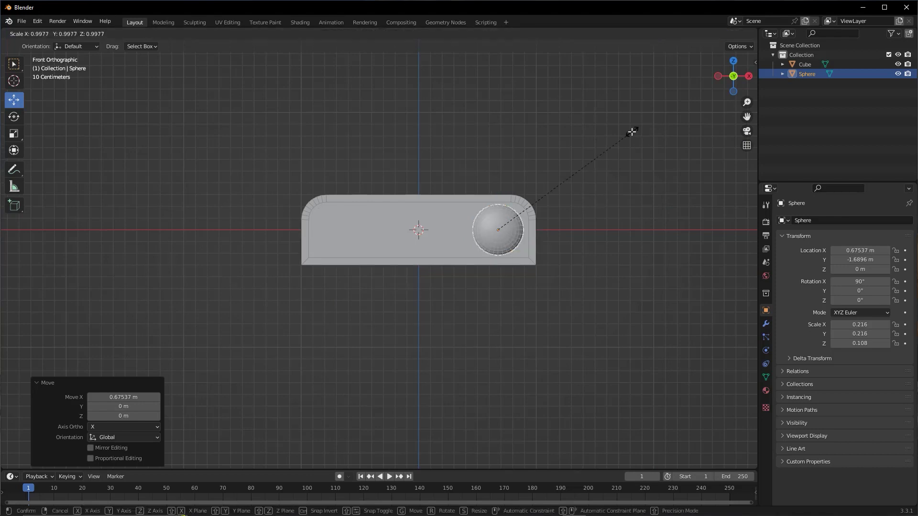
left_click(591, 148)
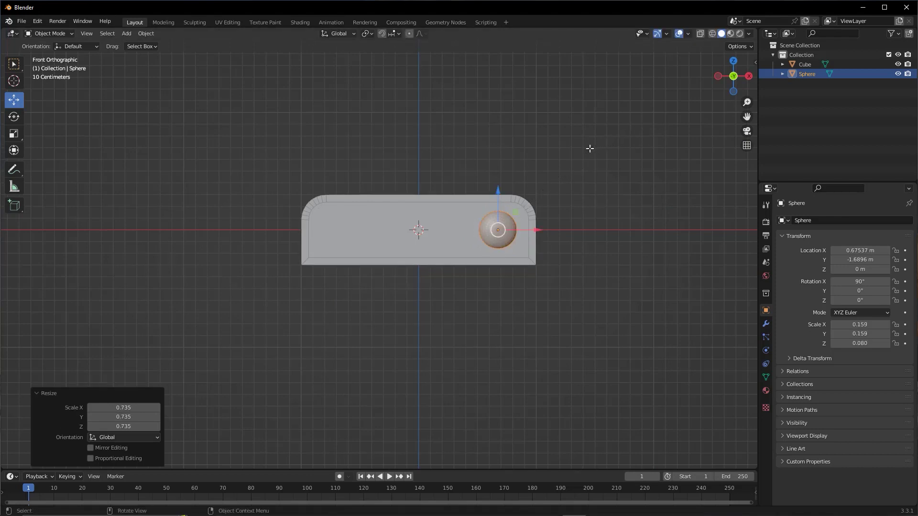
left_click_drag(539, 231, 544, 230)
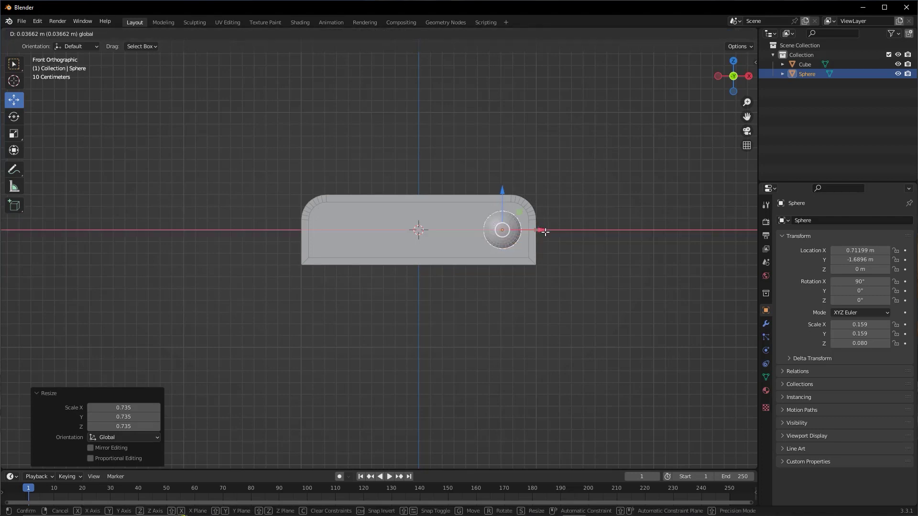
middle_click_drag(507, 241, 453, 270)
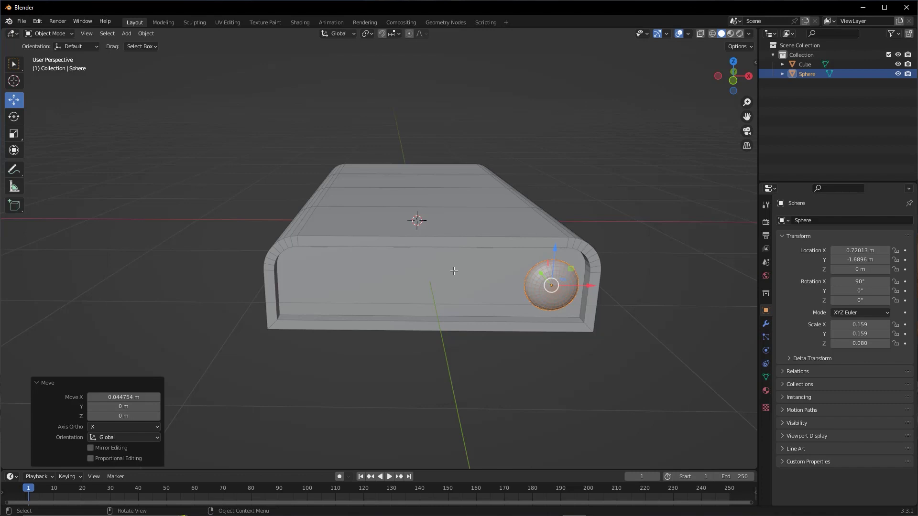
key("KP_1")
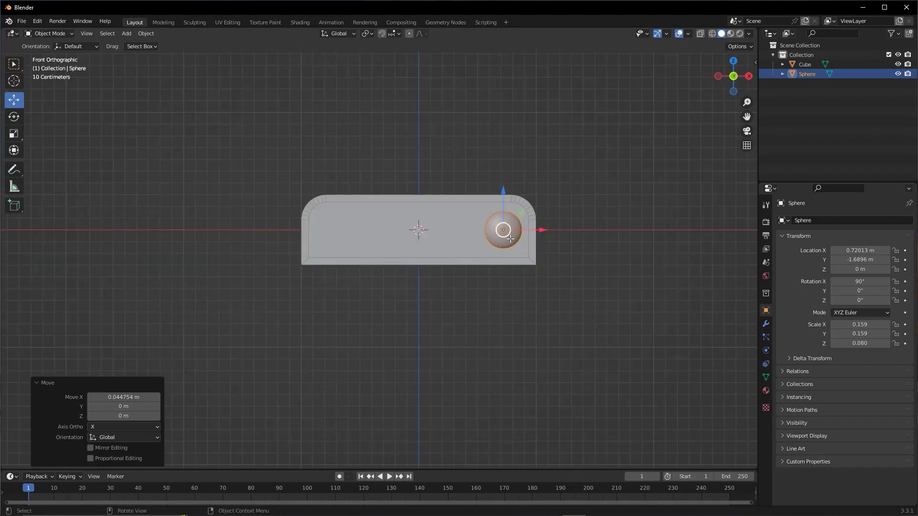
scroll(588, 219, "up", 1)
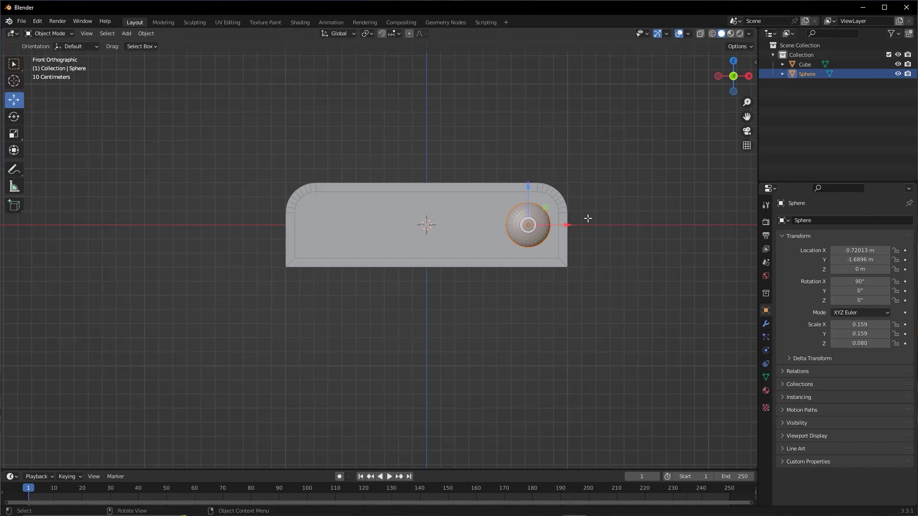
Step: Duplicate the headlight sphere and slide the copy along X to the left front corner
key("shift+d")
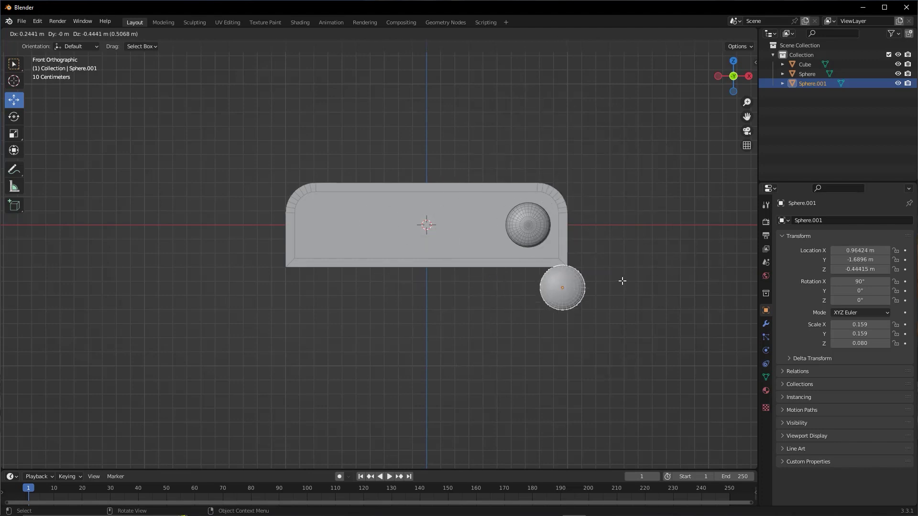
key("x")
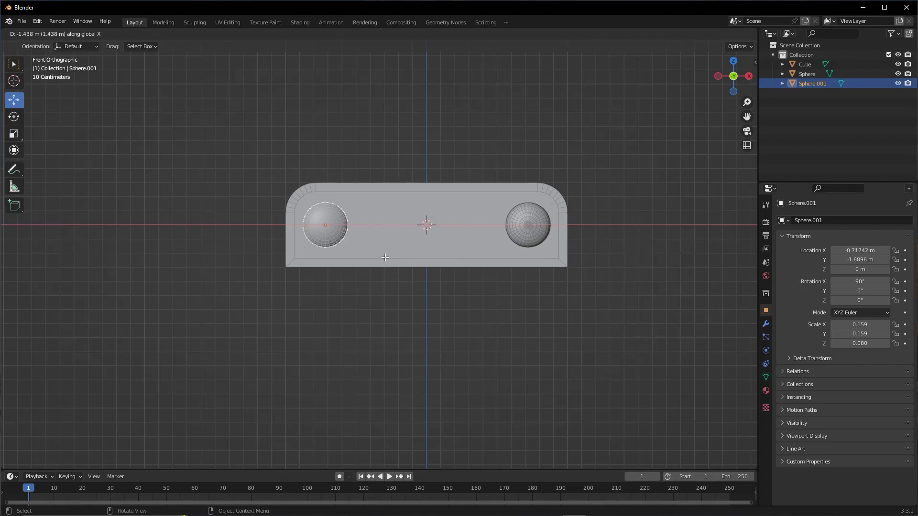
left_click(385, 258)
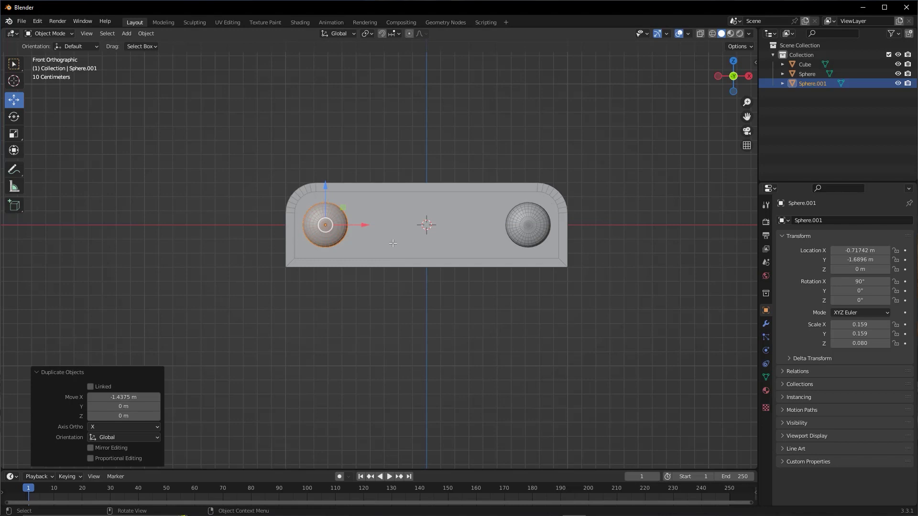
key("ctrl")
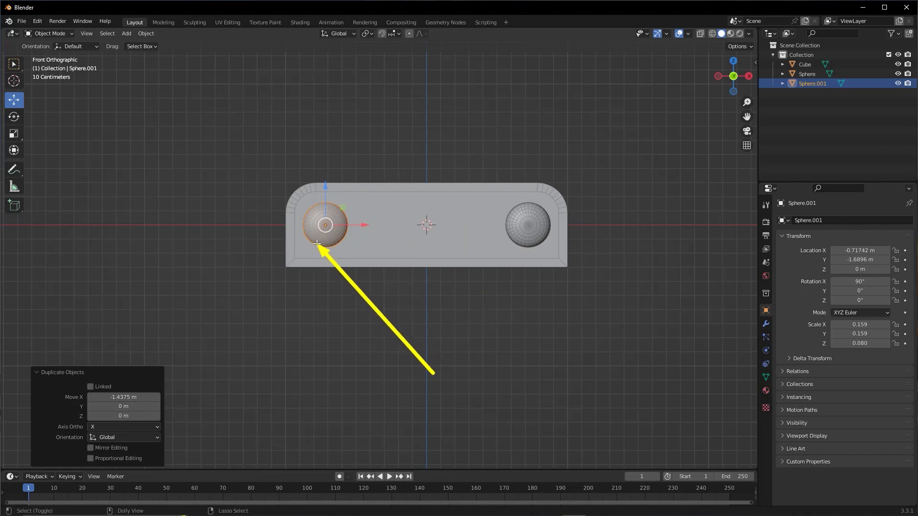
left_click(531, 225)
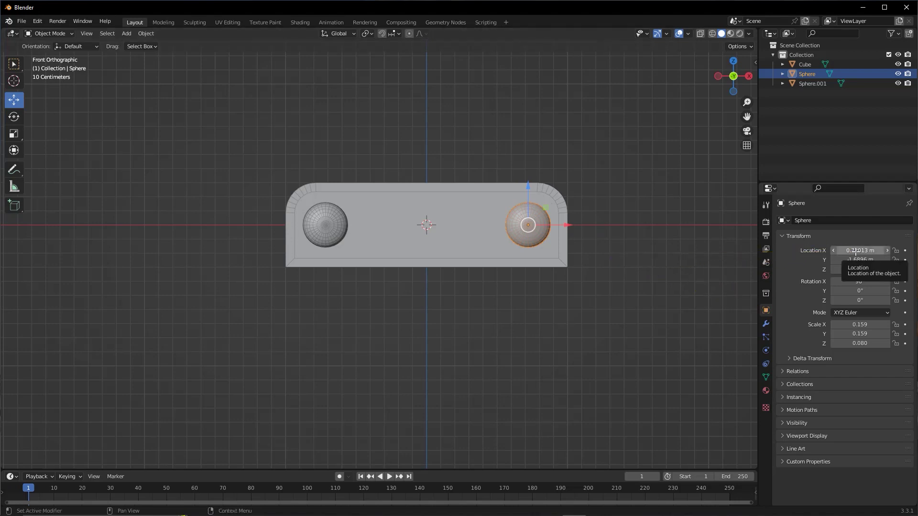
Step: Copy the right headlight's X location into the left headlight's X field, mirrored
left_click(856, 250)
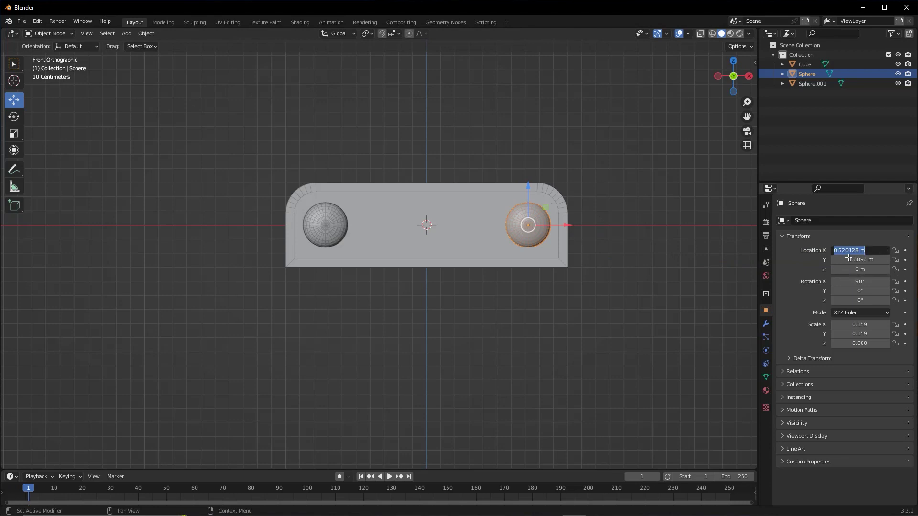
left_click(332, 235)
left_click(318, 229)
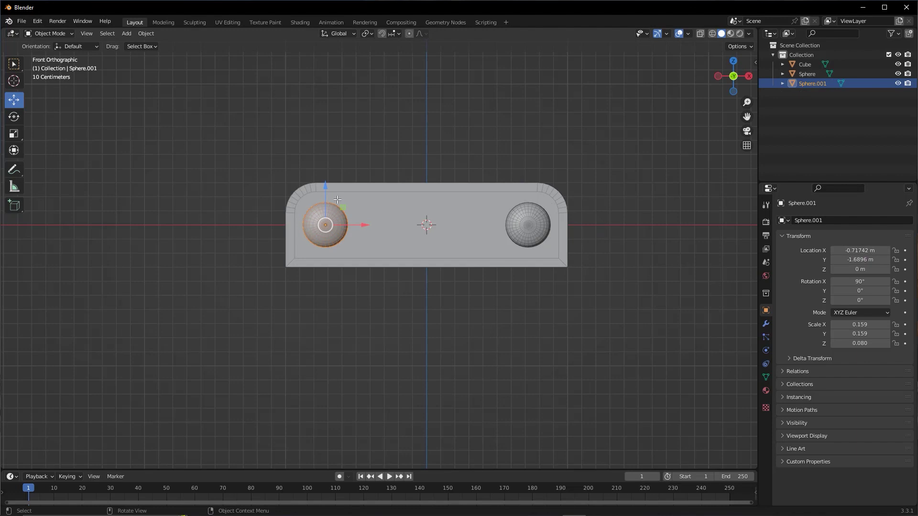
left_click(859, 251)
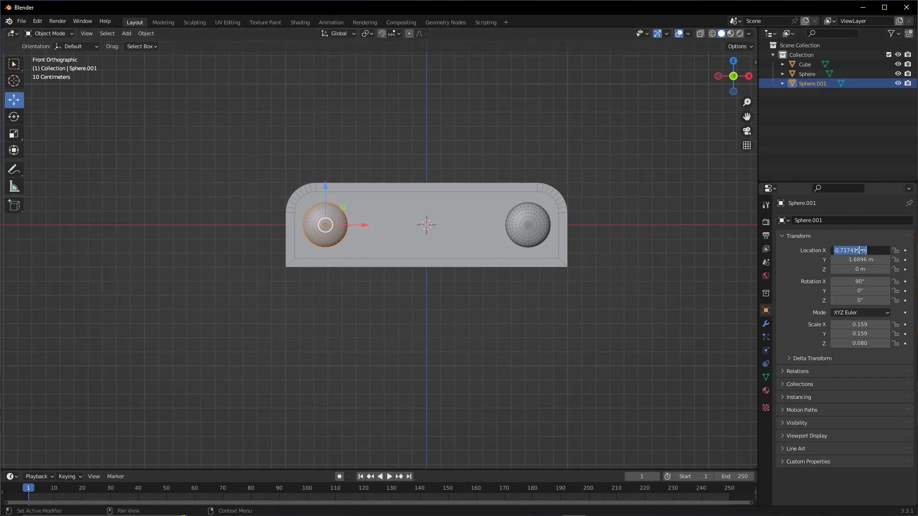
key("BackSpace")
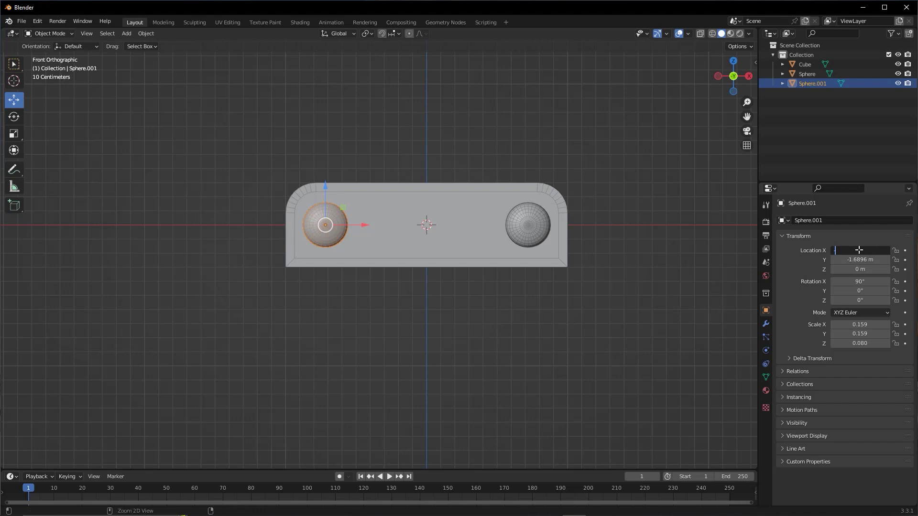
type("-0.72012 m")
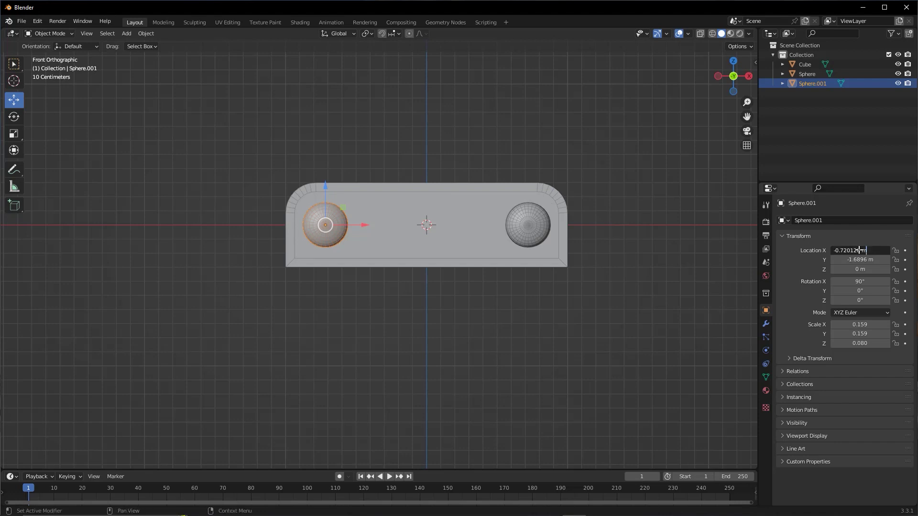
key("Return")
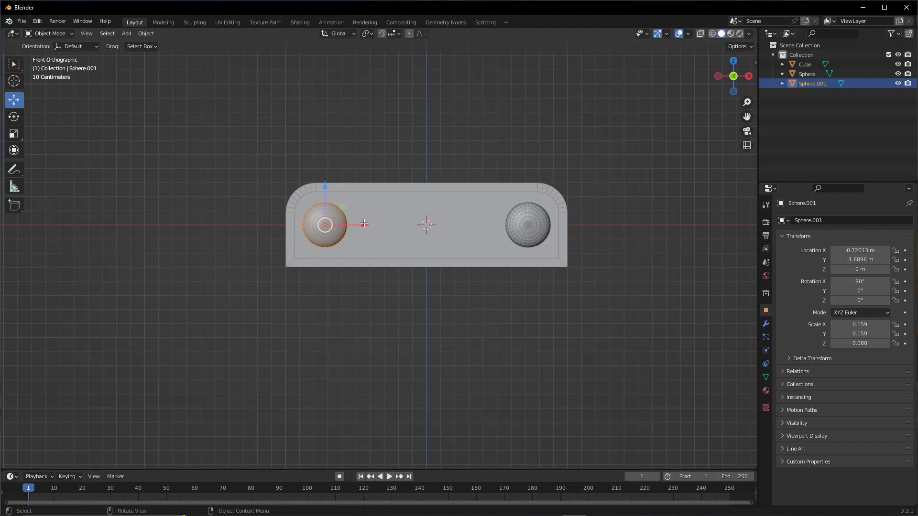
Step: Restore the left headlight's X to −0.72013 m after it shifted, then deselect it
left_click_drag(365, 224, 404, 225)
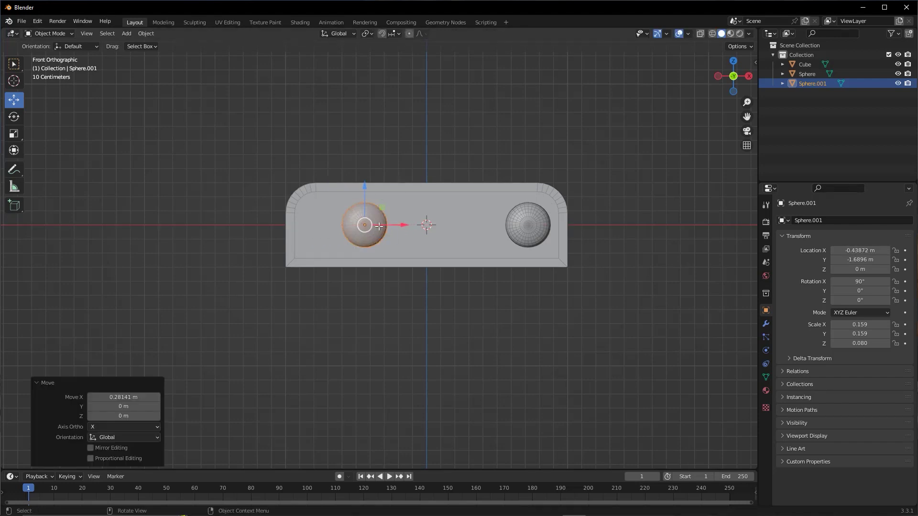
left_click(877, 250)
type("-0.720128 m")
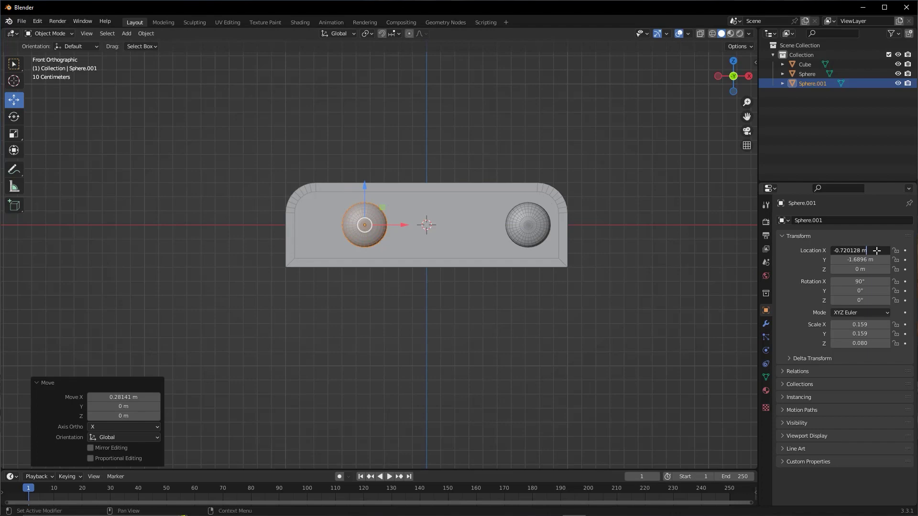
key("Return")
mouse_move(415, 215)
middle_mouse_down()
mouse_move(426, 225)
mouse_move(343, 252)
middle_mouse_up()
key("alt+a")
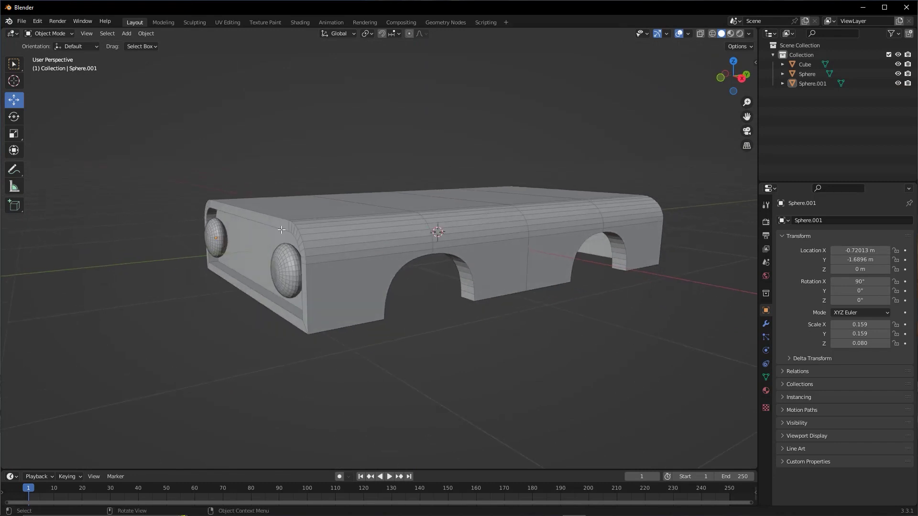
Step: Select both headlights, move them together along Y to −1.6228 m, and orbit to inspect
left_click(209, 237)
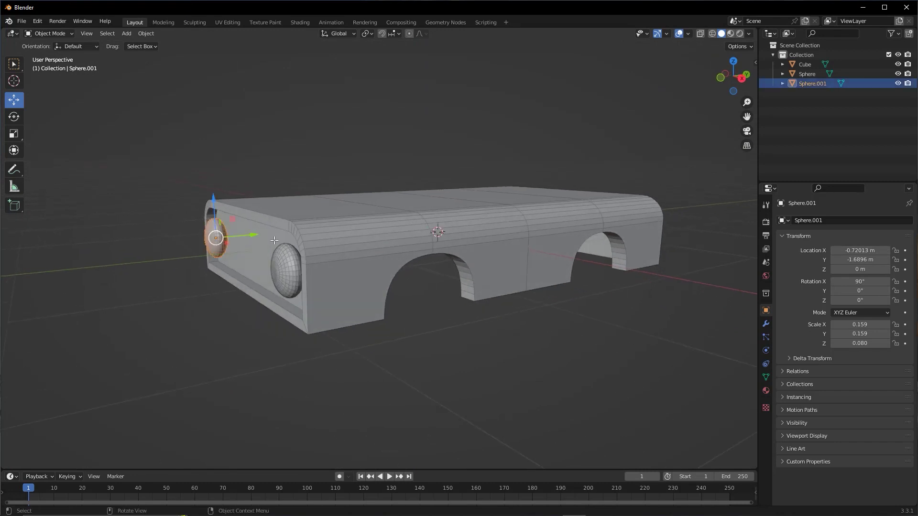
left_click(296, 261, "shift")
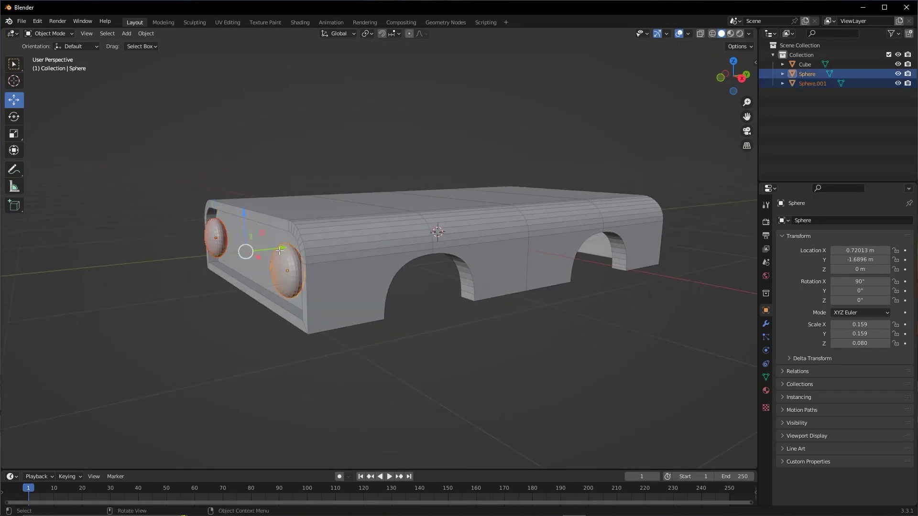
scroll(280, 250, "up", 1)
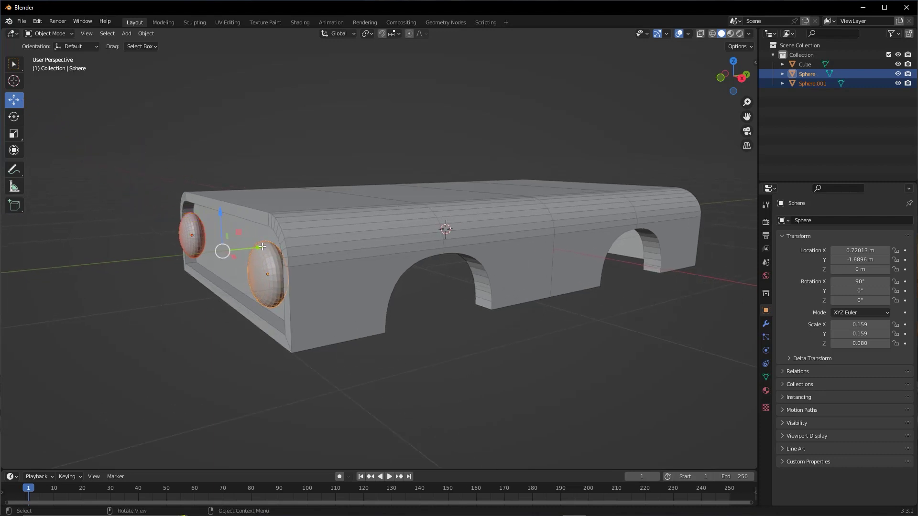
left_click_drag(260, 247, 278, 248)
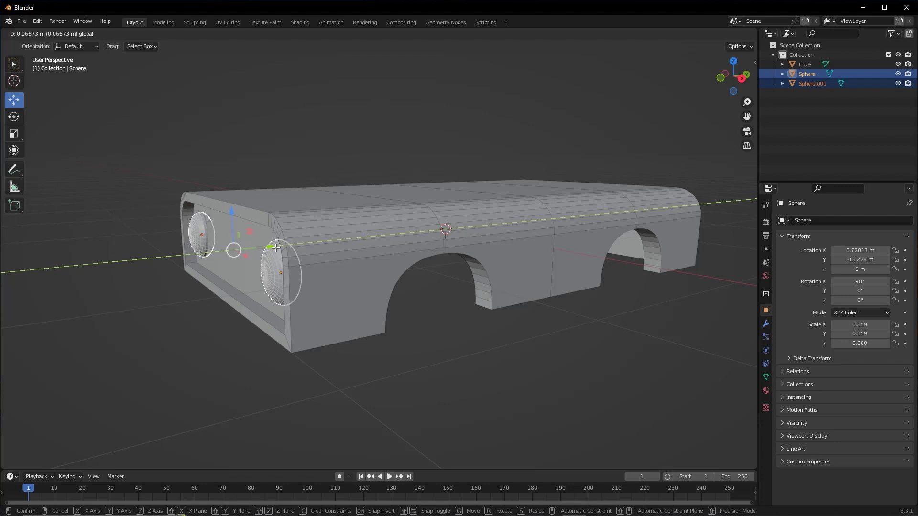
left_click(255, 183)
middle_click_drag(256, 183, 428, 238)
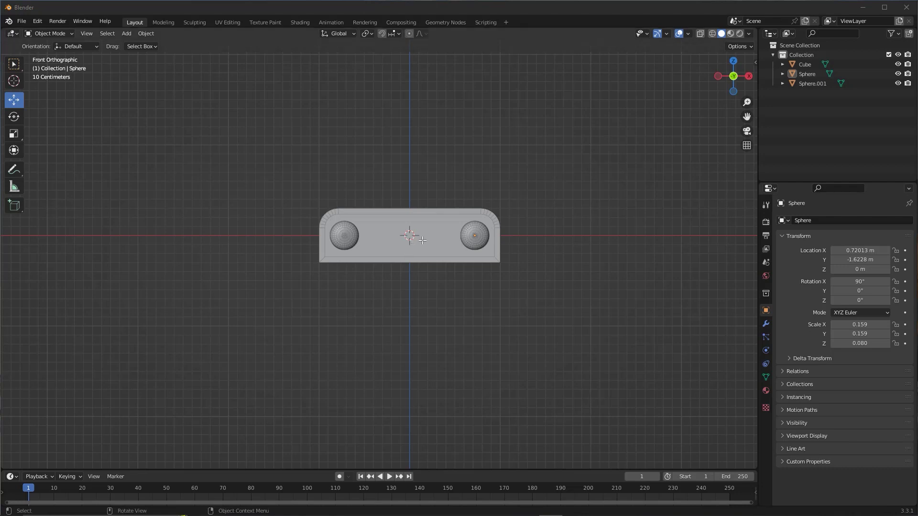
middle_click_drag(423, 240, 388, 245)
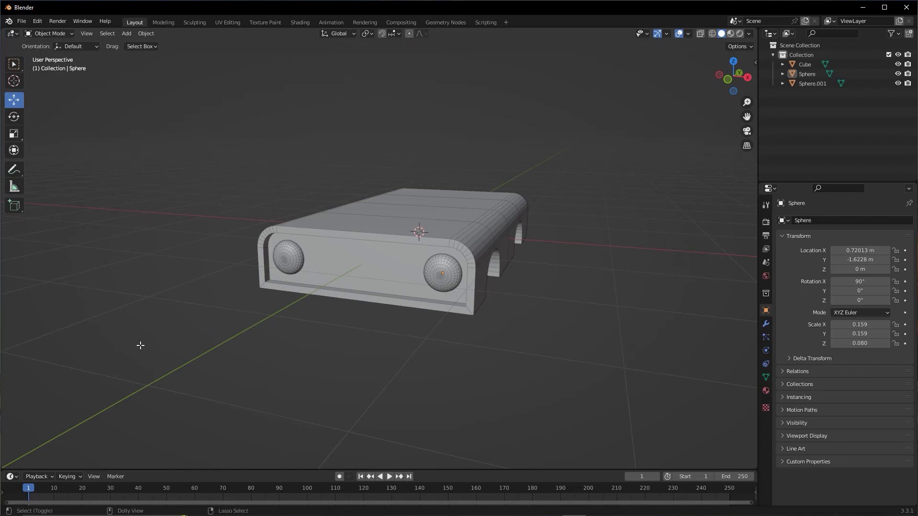
Step: Add a new plane to the scene and orbit to a side view
left_click(126, 34)
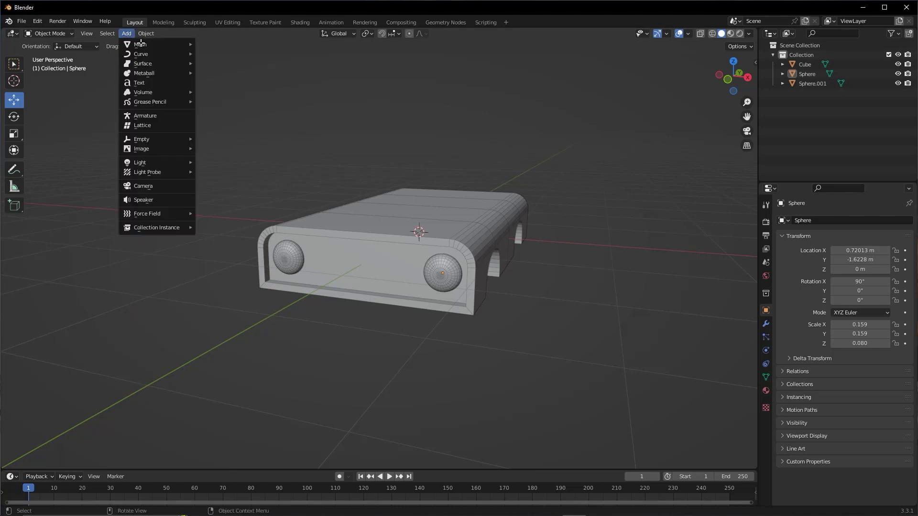
mouse_move(140, 45)
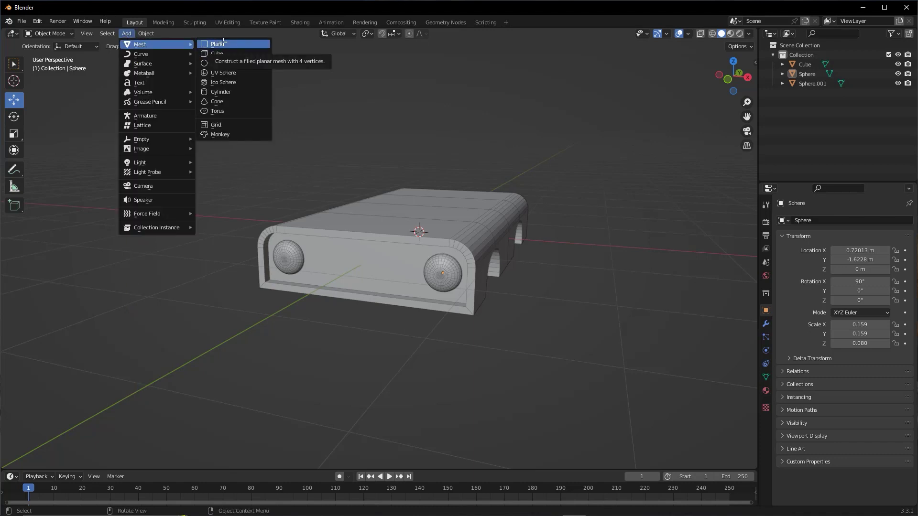
left_click(223, 42)
middle_click_drag(515, 221, 445, 251)
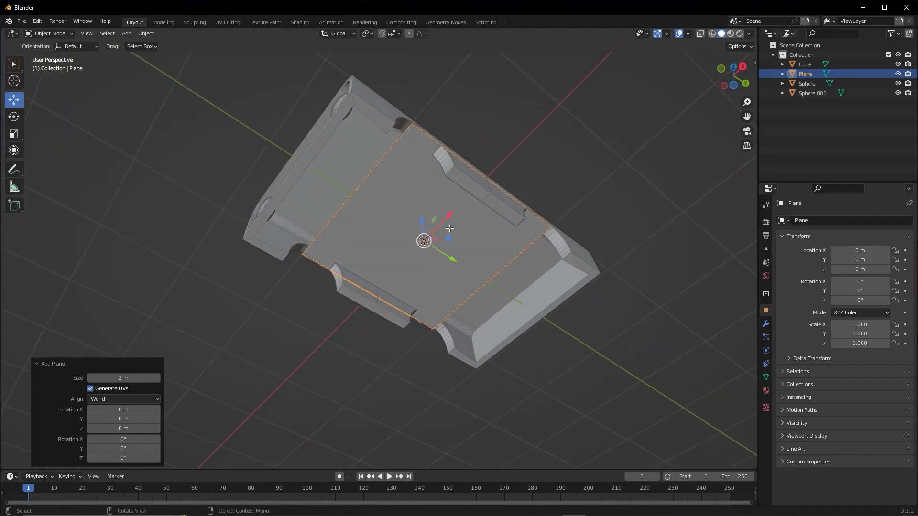
middle_click_drag(438, 206, 393, 259)
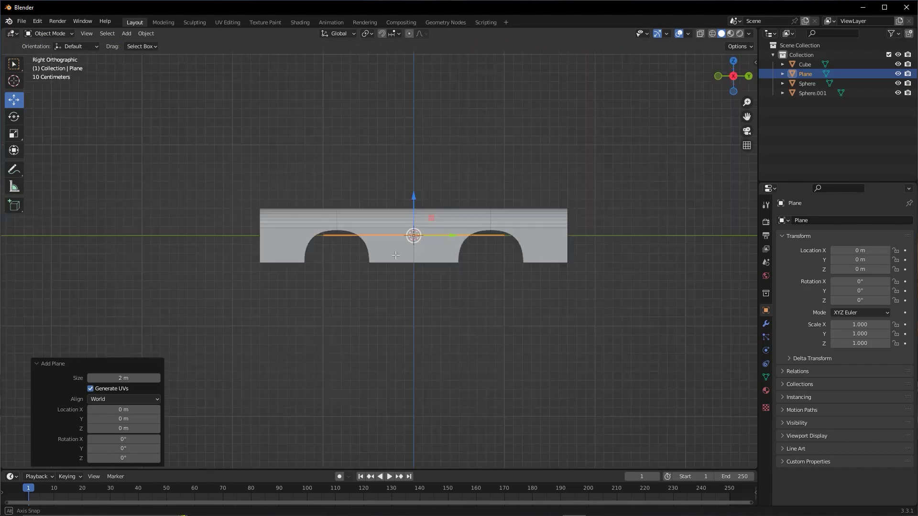
Step: Rotate the plane upright on X and move it along Y to −1.8525 m
left_click(14, 117)
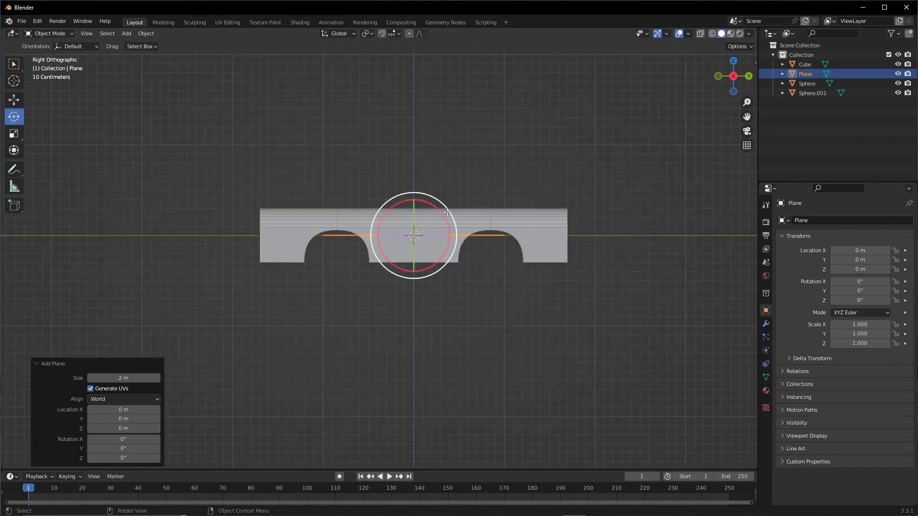
mouse_move(452, 216)
left_mouse_down()
mouse_move(447, 118)
mouse_move(441, 225)
mouse_move(430, 232)
mouse_move(557, 166)
mouse_move(549, 87)
mouse_move(437, 57)
mouse_move(449, 139)
mouse_move(415, 226)
mouse_move(601, 107)
mouse_move(480, 63)
mouse_move(405, 64)
mouse_move(477, 105)
mouse_move(451, 90)
mouse_move(377, 92)
left_mouse_up()
key("Escape")
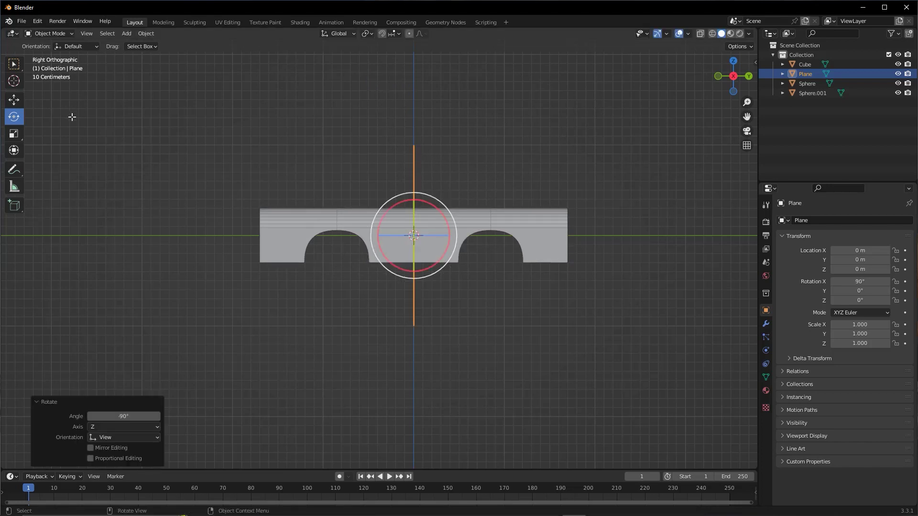
left_click(14, 100)
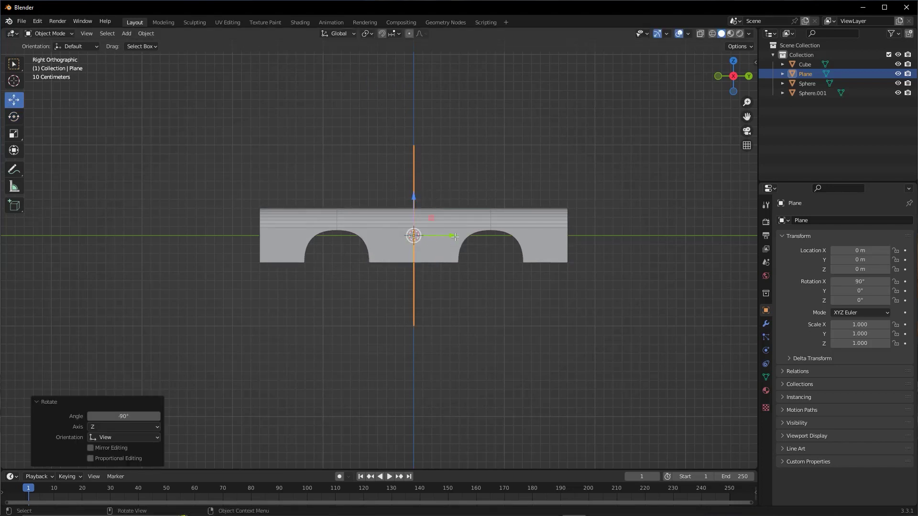
left_click_drag(455, 236, 287, 237)
middle_click_drag(286, 236, 430, 238)
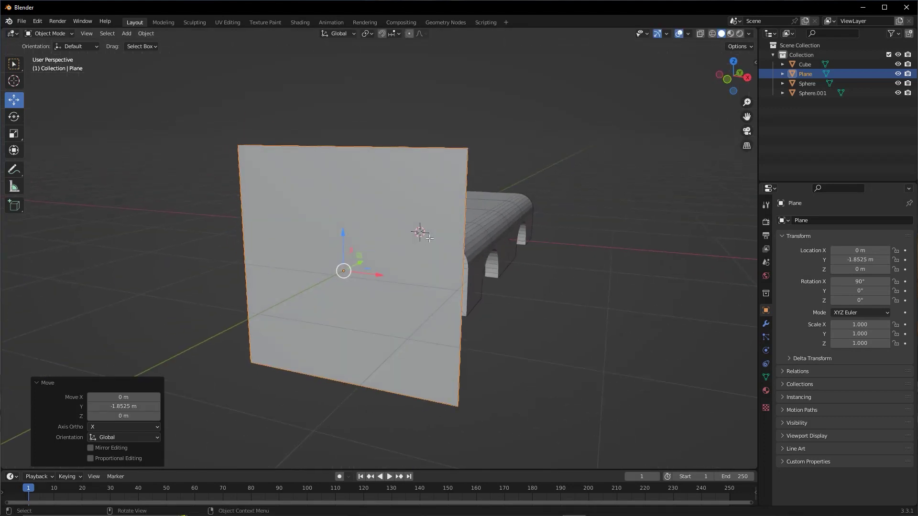
Step: Switch to Front Orthographic view, select the upright plane and enter its Edit Mode
key("KP_1")
key("Left")
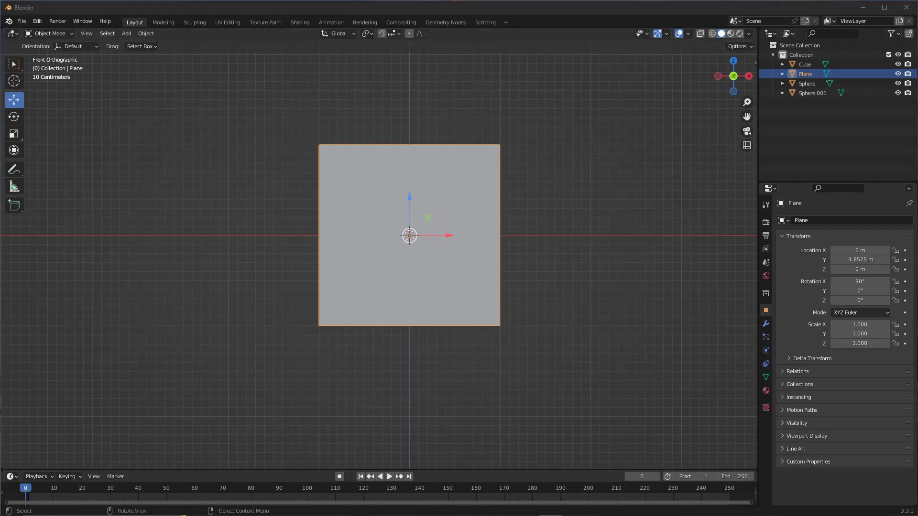
mouse_move(549, 111)
left_mouse_down("ctrl+shift")
mouse_move(489, 198)
mouse_move(61, 31)
left_mouse_up("ctrl+shift")
left_click(48, 33)
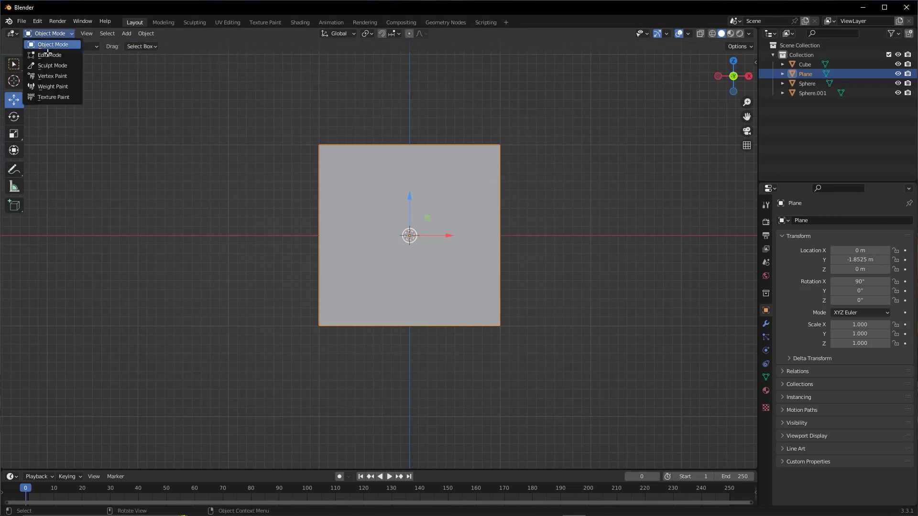
left_click(315, 71)
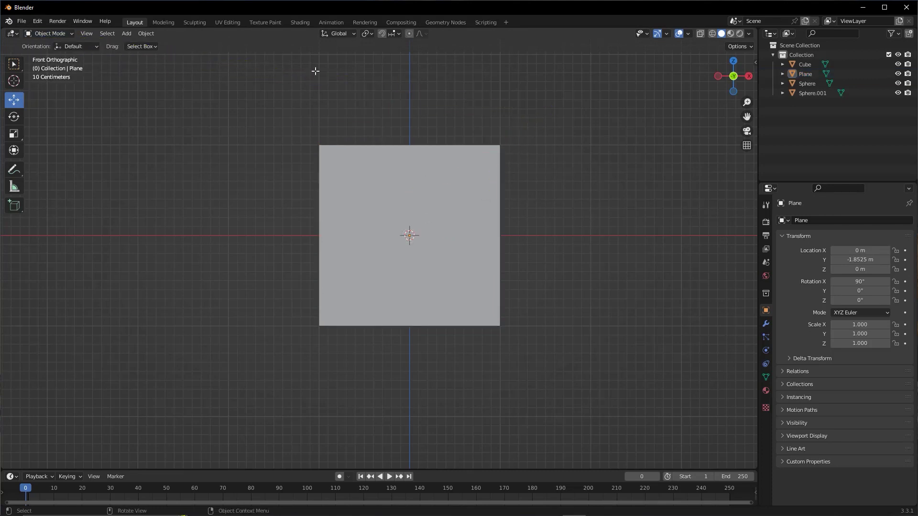
left_click(452, 185)
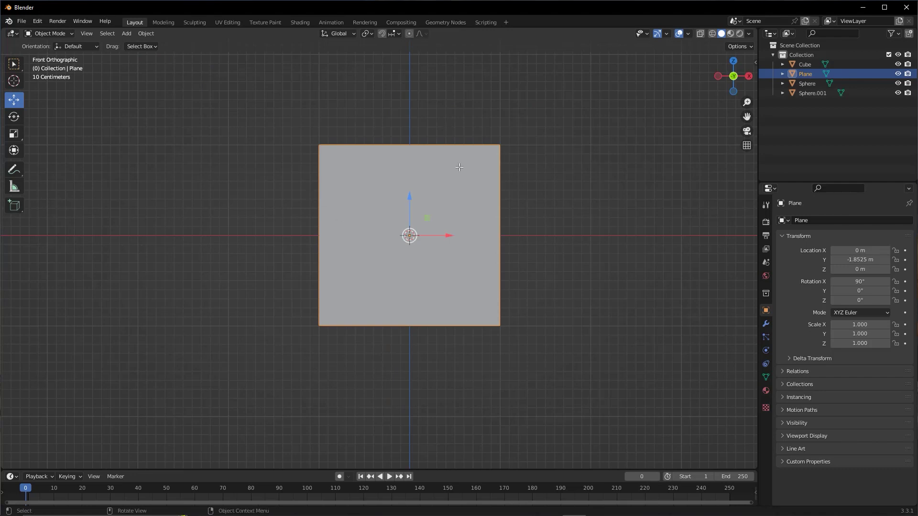
key("Tab")
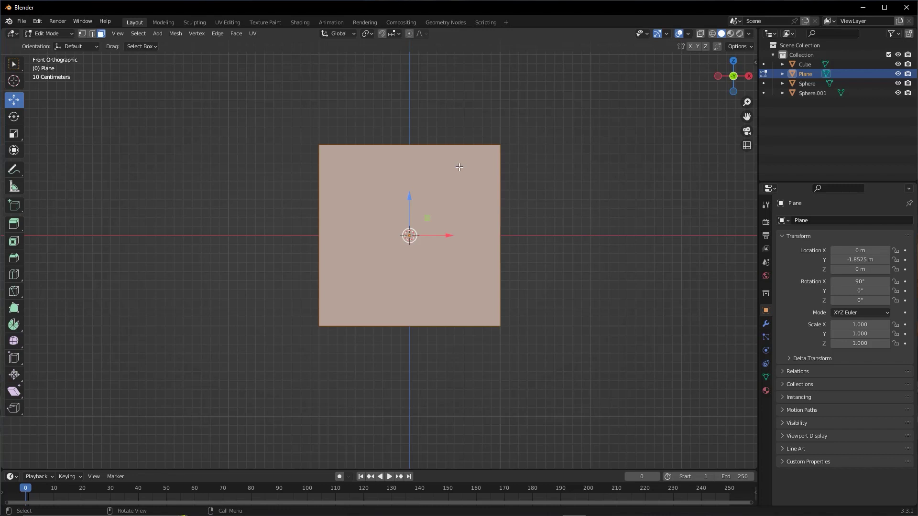
key("Tab")
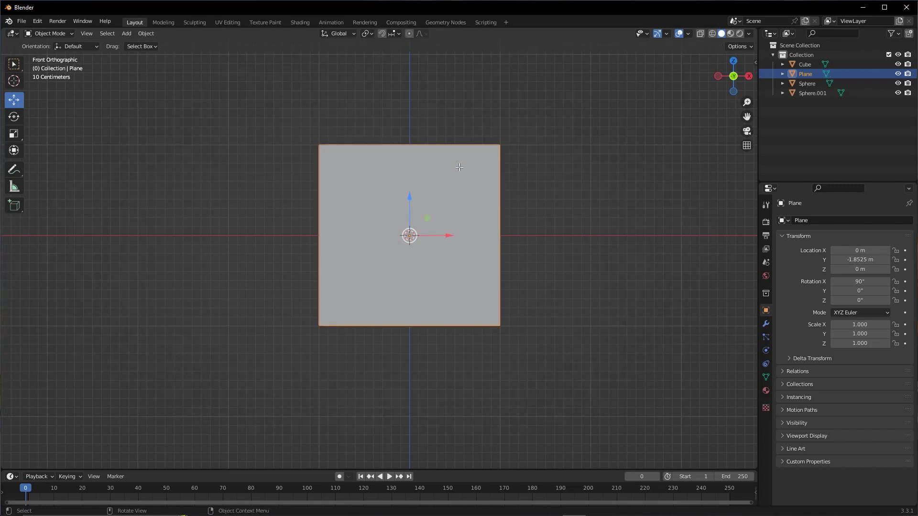
key("Tab")
key("Tab")
key("Tab")
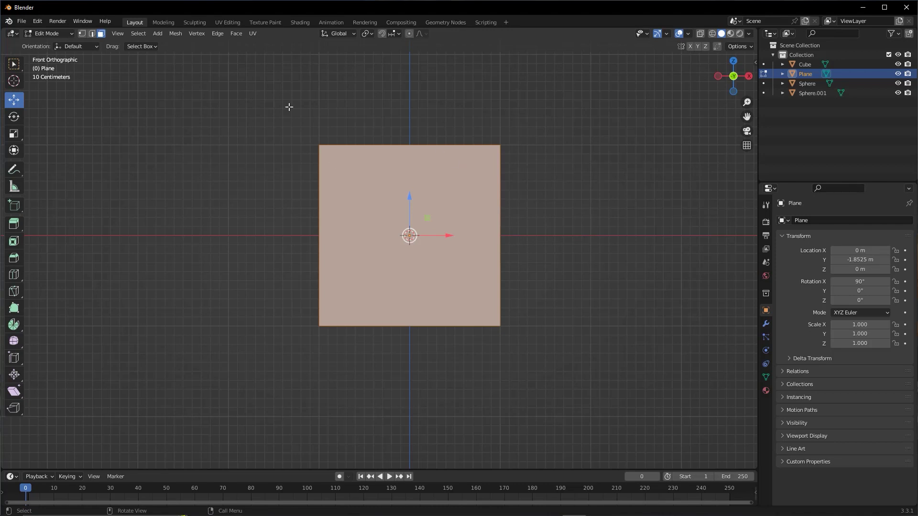
left_click(514, 132)
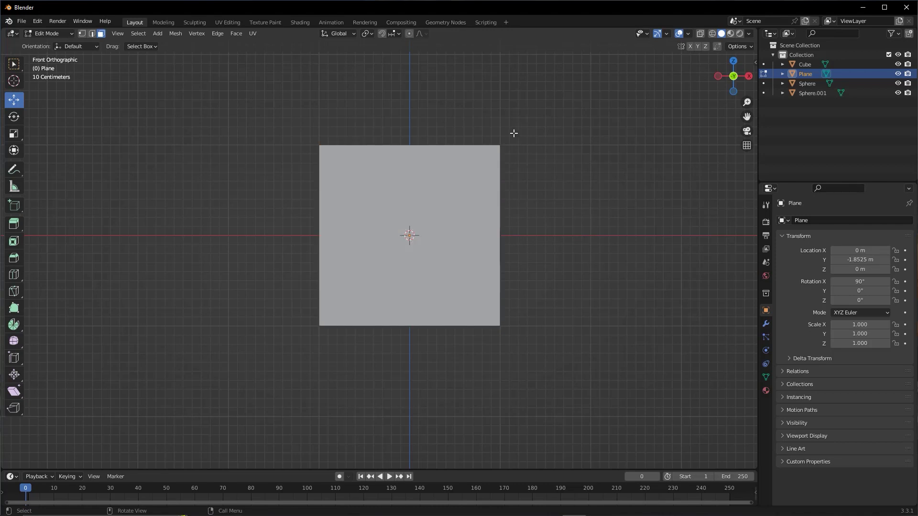
Step: Select all of the plane's geometry and scale it along Z into a flatter panel
key("a")
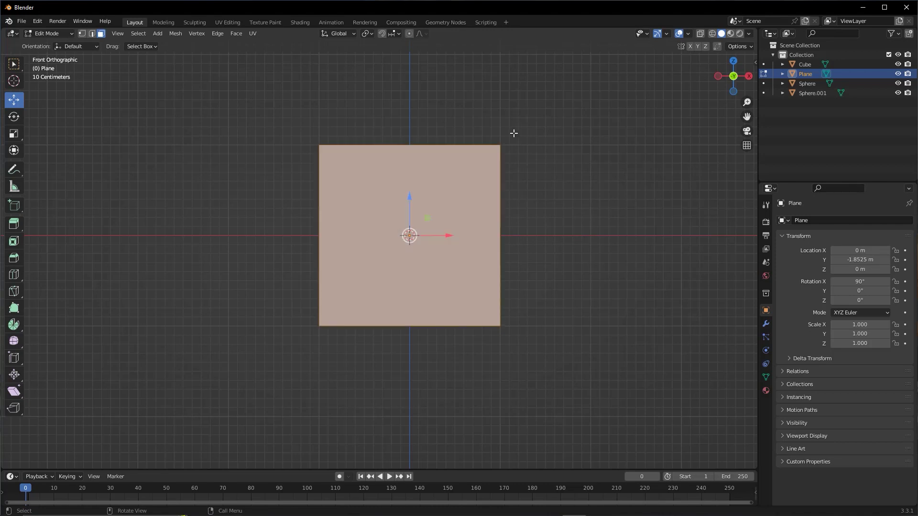
left_click(14, 134)
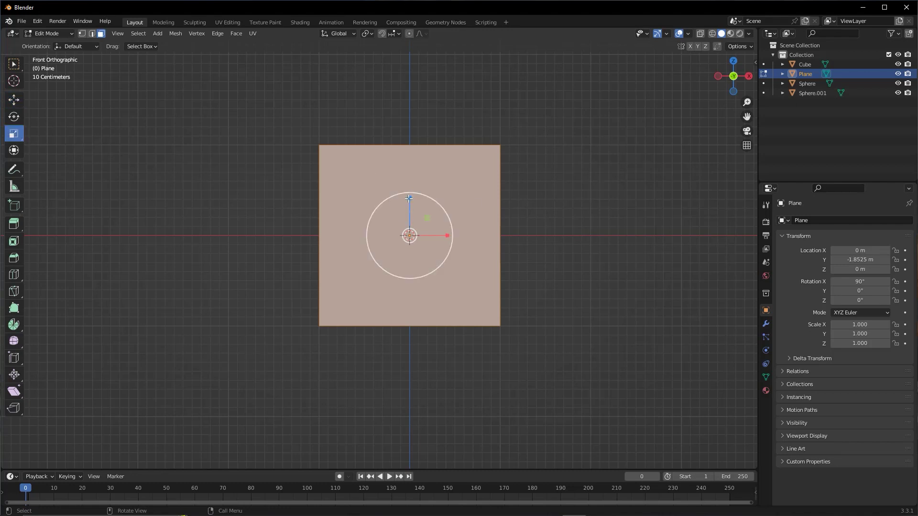
left_click_drag(412, 198, 410, 230)
scroll(460, 221, "up", 2)
scroll(460, 221, "up", 2)
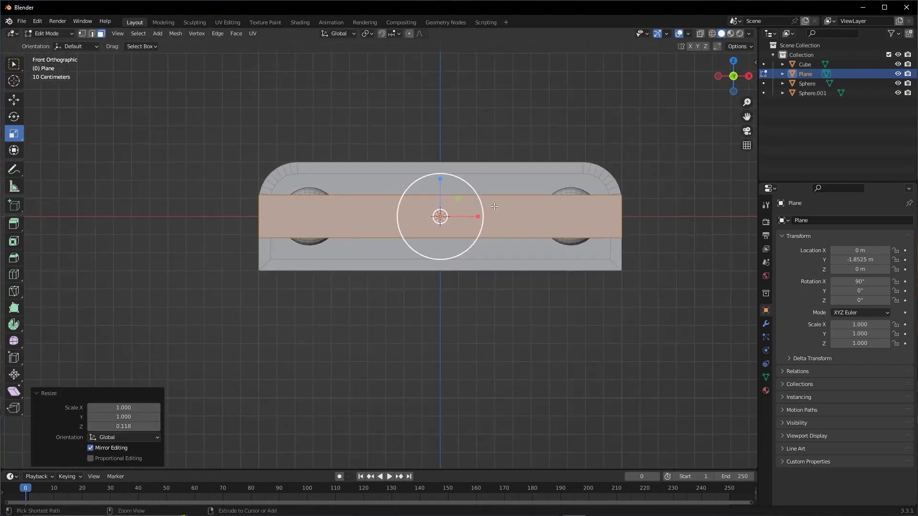
middle_click_drag(435, 177, 363, 218, "shift")
scroll(362, 215, "up", 1)
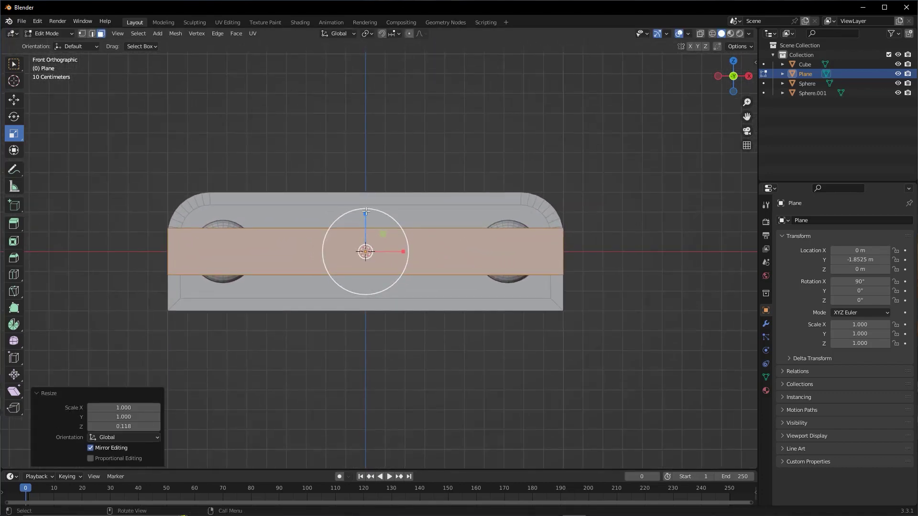
left_click_drag(363, 215, 367, 198)
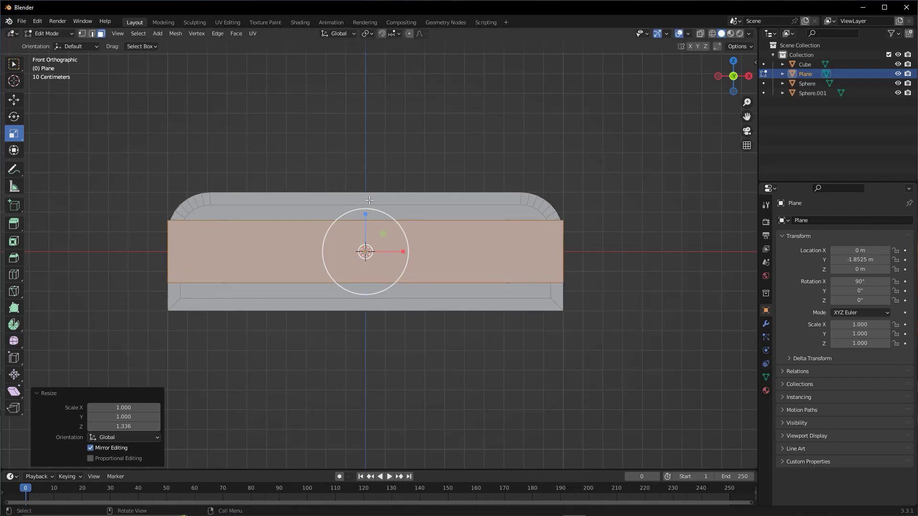
Step: Narrow the plane along X to 0.480 so it fits between the headlights
left_click_drag(403, 251, 383, 250)
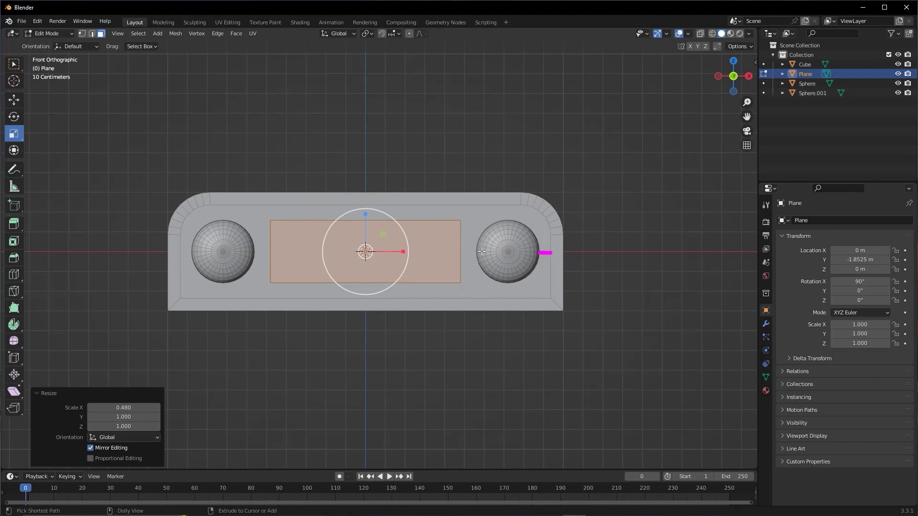
left_click_drag(476, 252, 459, 251)
left_click_drag(443, 365, 476, 255)
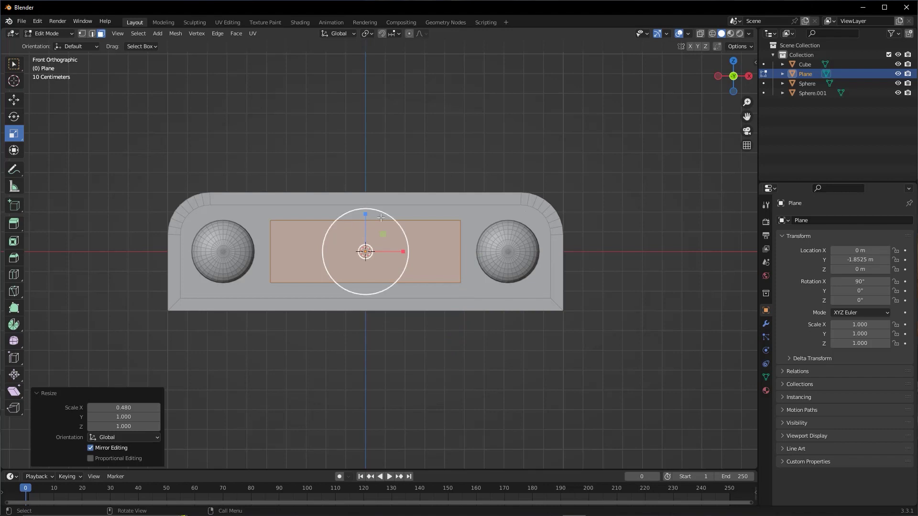
scroll(406, 239, "up", 1)
middle_click_drag(406, 239, 433, 235, "shift")
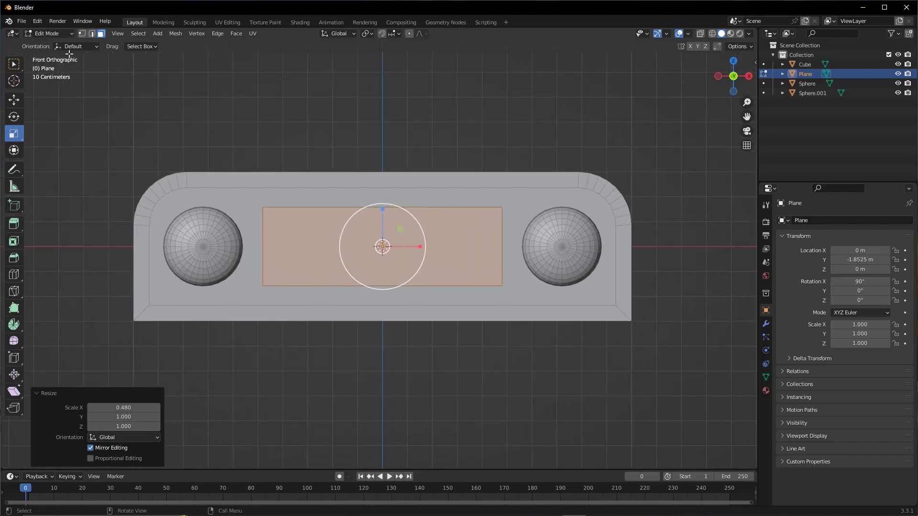
left_click(92, 34)
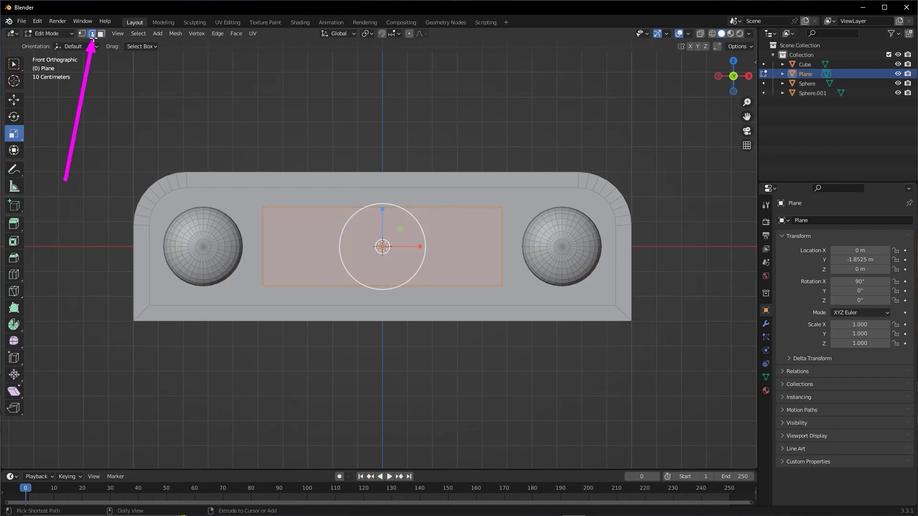
Step: Select the grille's top edge and try the edge menu, closing it unused
left_click(316, 232)
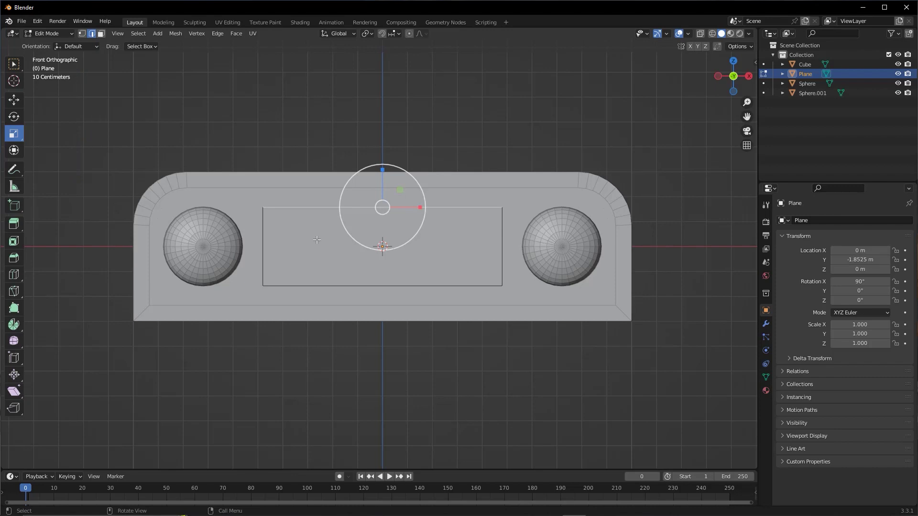
right_click(309, 246)
left_click(303, 139)
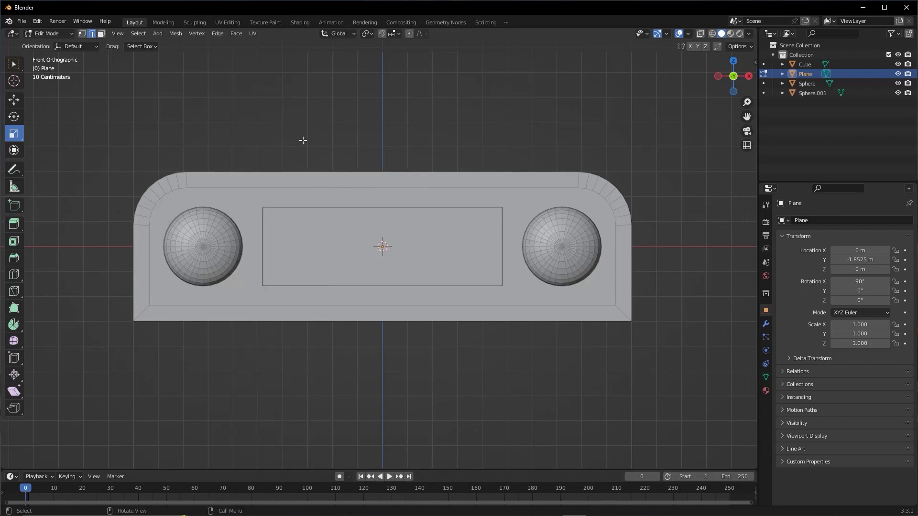
right_click(304, 140)
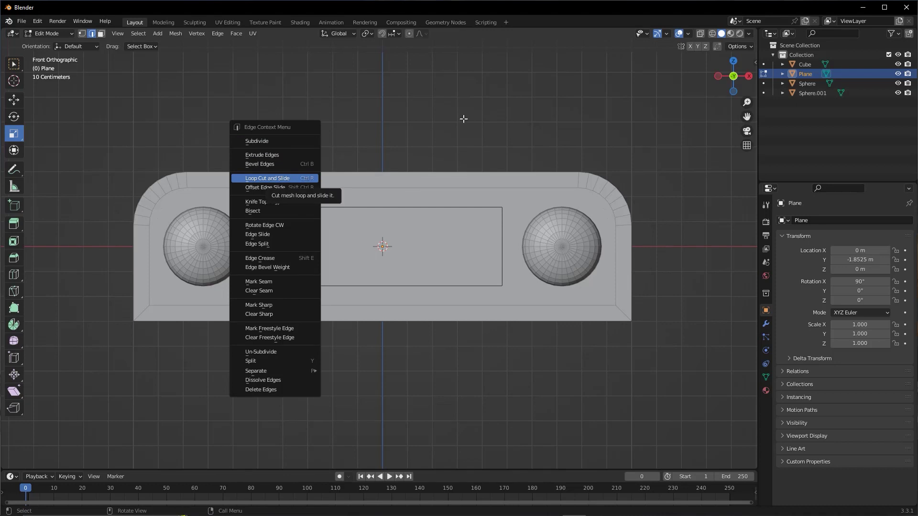
key("Escape")
Step: Add two evenly spaced horizontal loop cuts across the grille plane
key("ctrl+r")
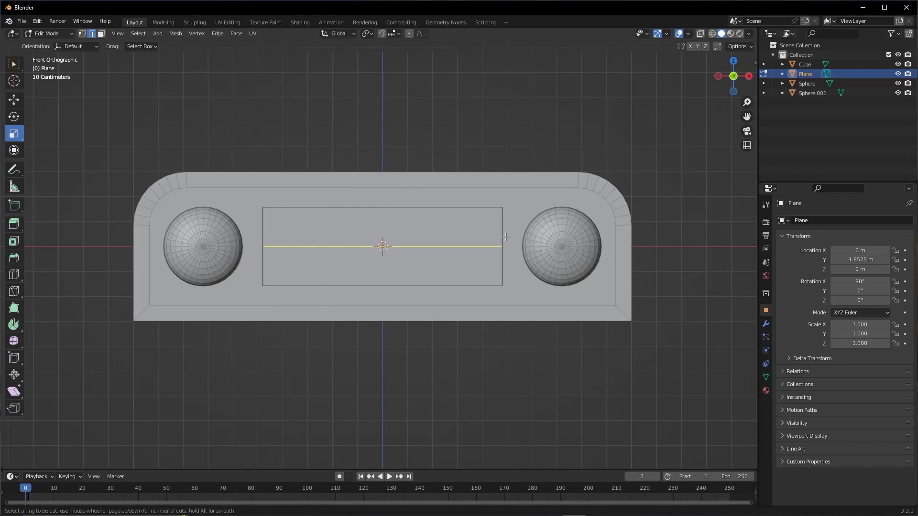
scroll(505, 238, "up", 1)
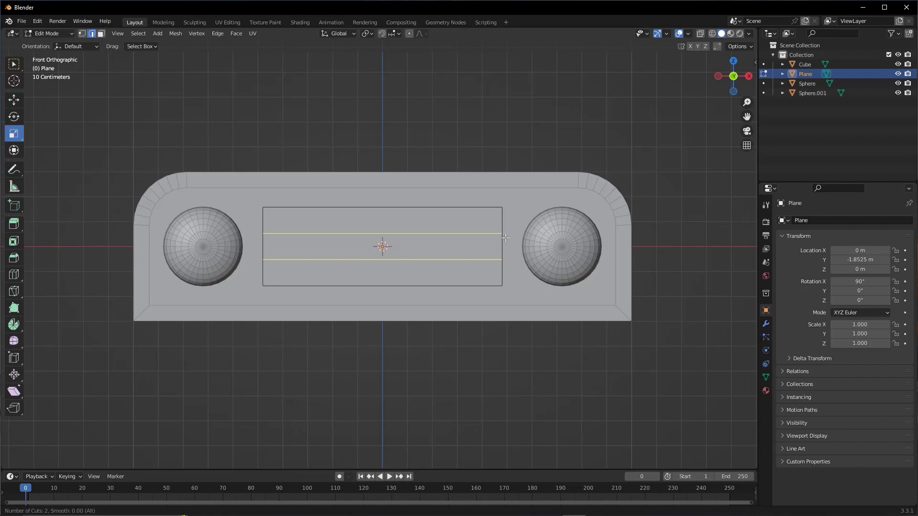
scroll(506, 237, "up", 2)
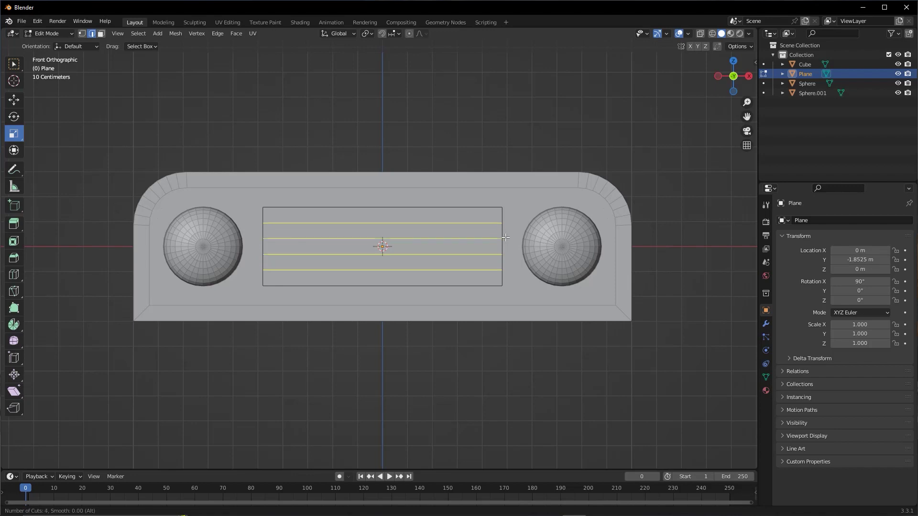
scroll(506, 237, "up", 2)
scroll(506, 237, "down", 2)
scroll(507, 237, "down", 3)
scroll(506, 237, "up", 1)
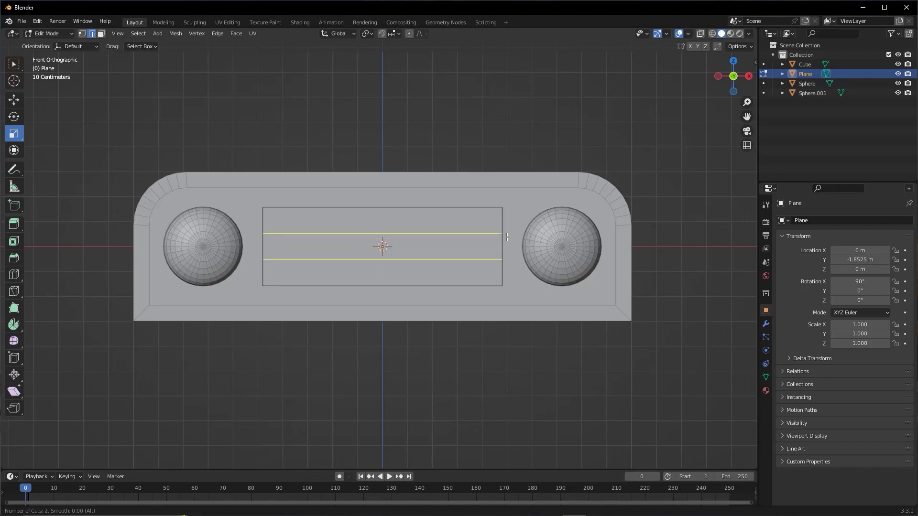
left_click(507, 236)
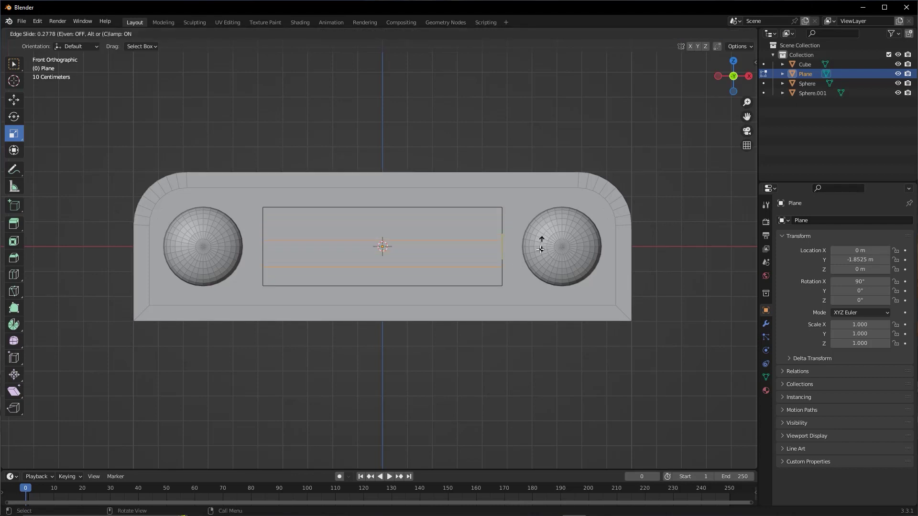
right_click(531, 238)
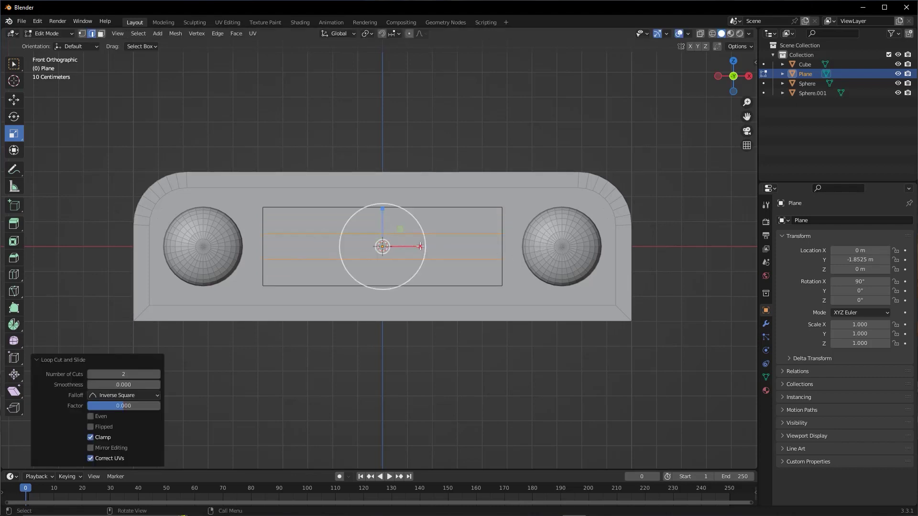
left_click(354, 148)
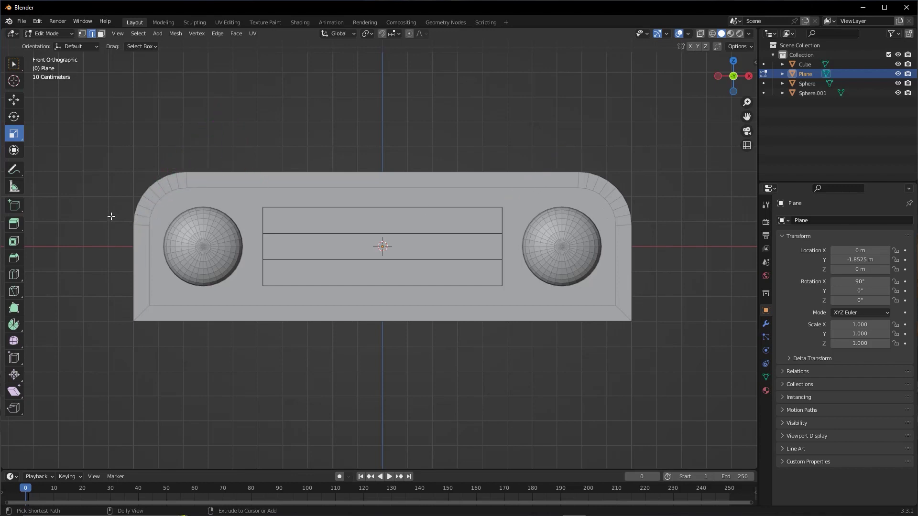
Step: Select the grille's four corner vertices and apply Bevel Vertices to them
key("1")
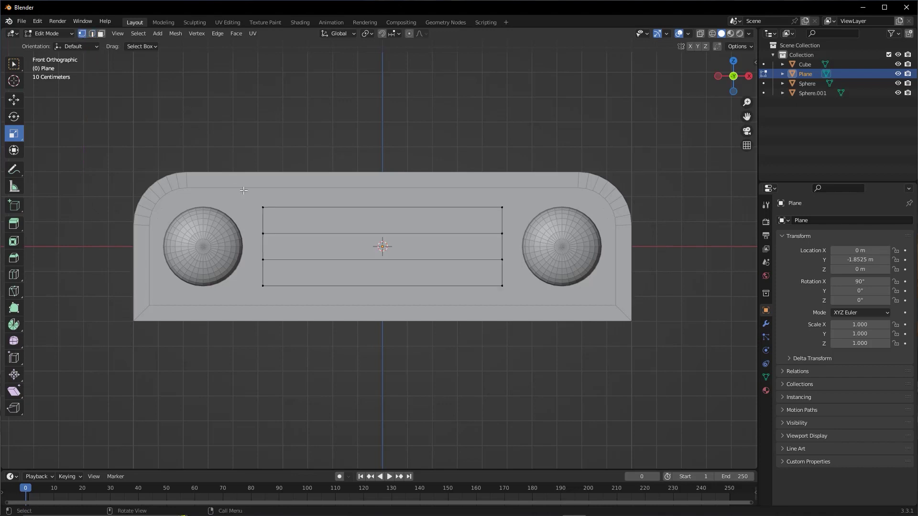
left_click(263, 207)
left_click_drag(496, 200, 504, 209)
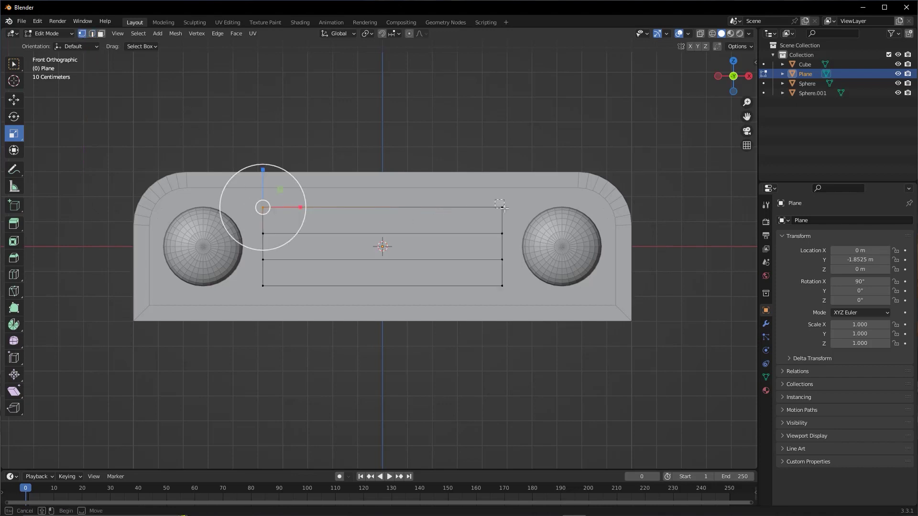
left_click_drag(515, 304, 495, 280, "shift")
left_click_drag(281, 310, 255, 292, "shift")
right_click(285, 206)
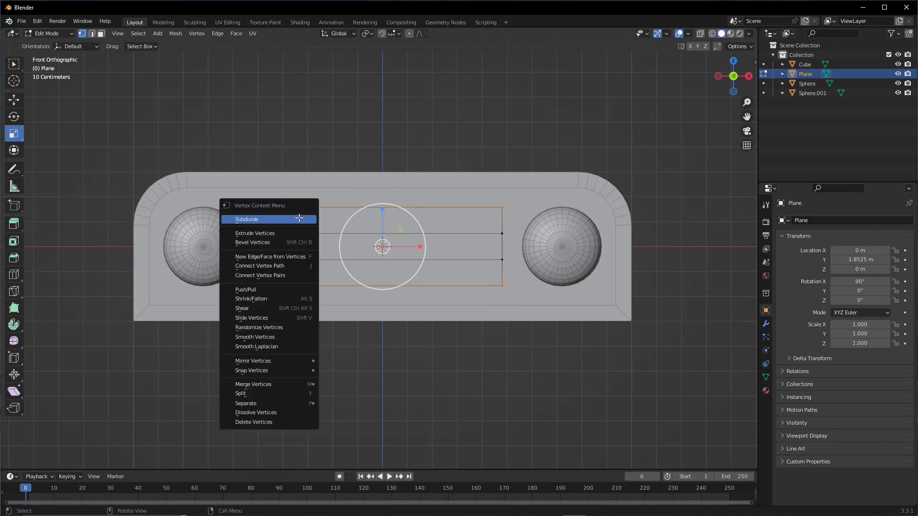
left_click(271, 242)
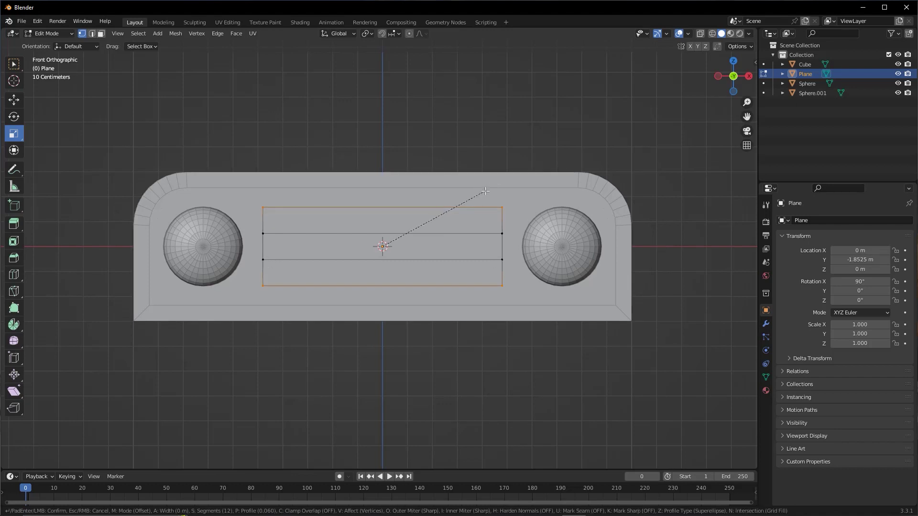
left_click(505, 183)
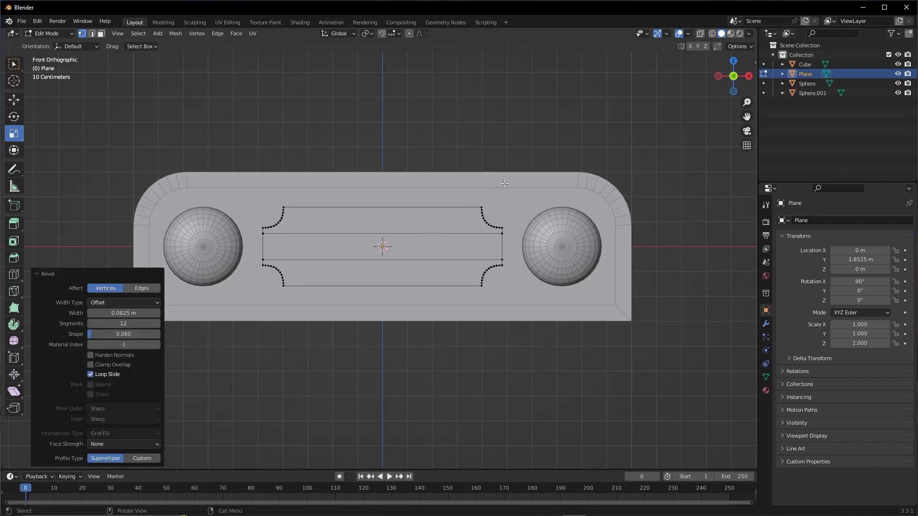
Step: Set the corner bevel to shape 0.5, 8 segments and about 0.0825 m width
left_click(121, 335)
type("0.5")
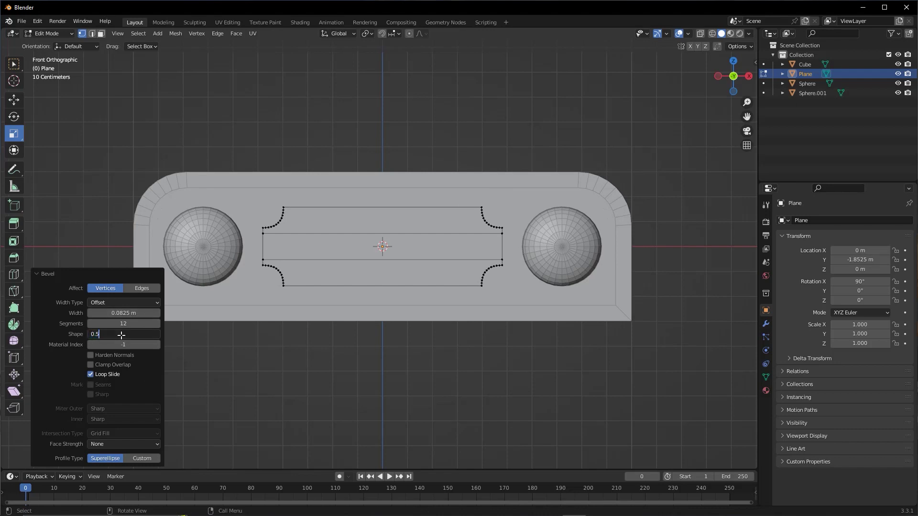
key("Tab")
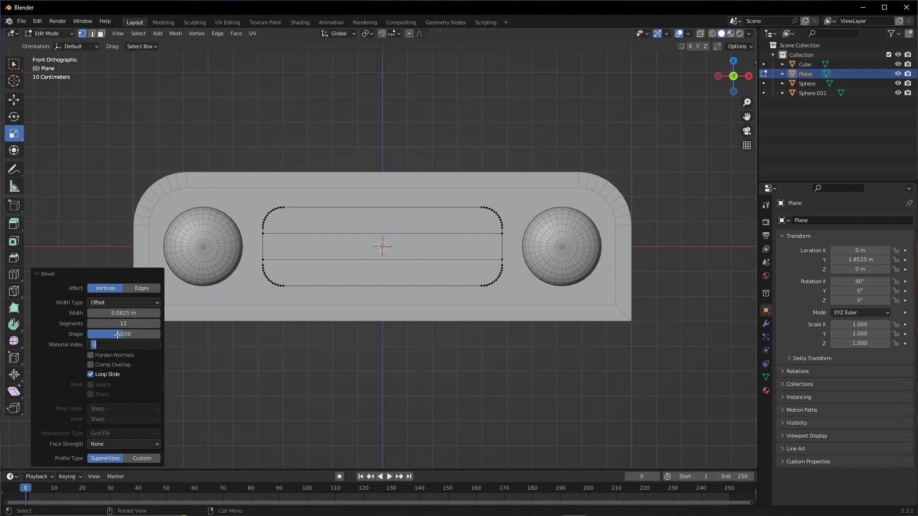
left_click(90, 325)
left_click(90, 325)
left_click(90, 324)
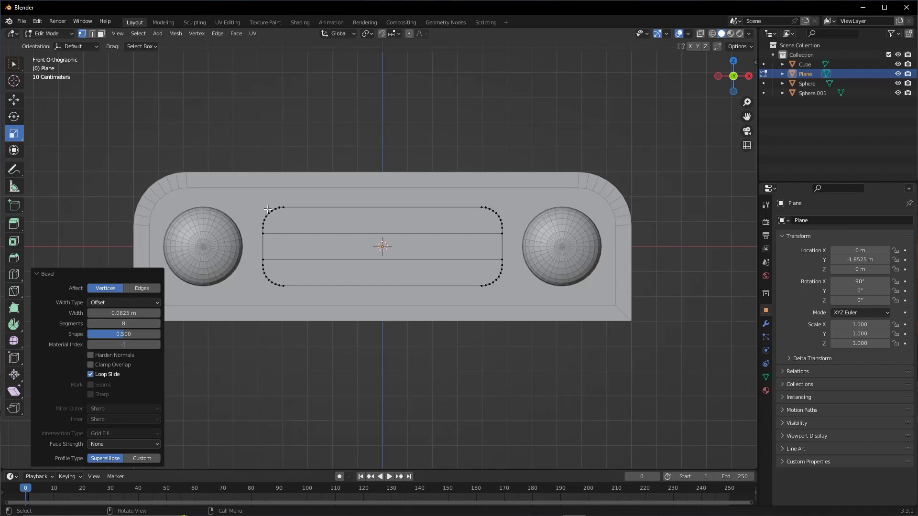
mouse_move(123, 313)
left_mouse_down()
mouse_move(144, 313)
mouse_move(119, 311)
left_mouse_up()
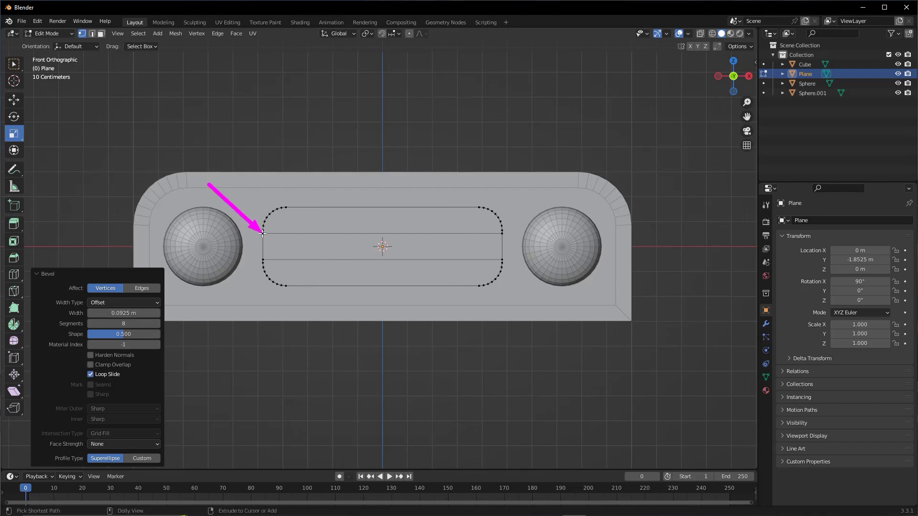
left_click_drag(123, 313, 128, 314)
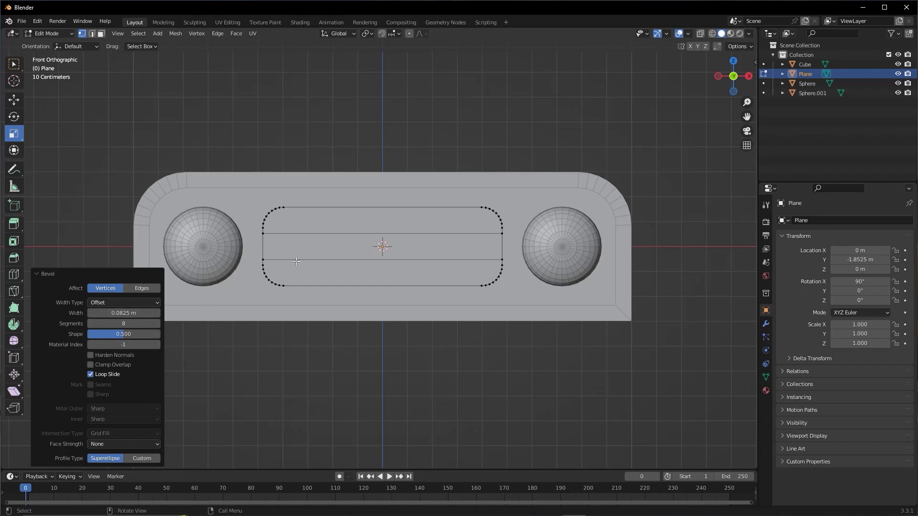
left_click(338, 144)
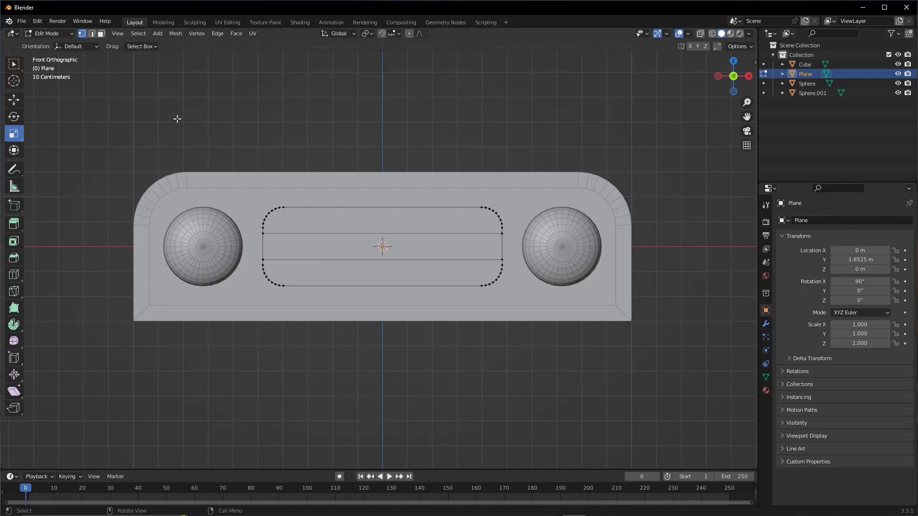
Step: Return to Object Mode, orbit to face the car front, and show the Add Modifier list
key("Tab")
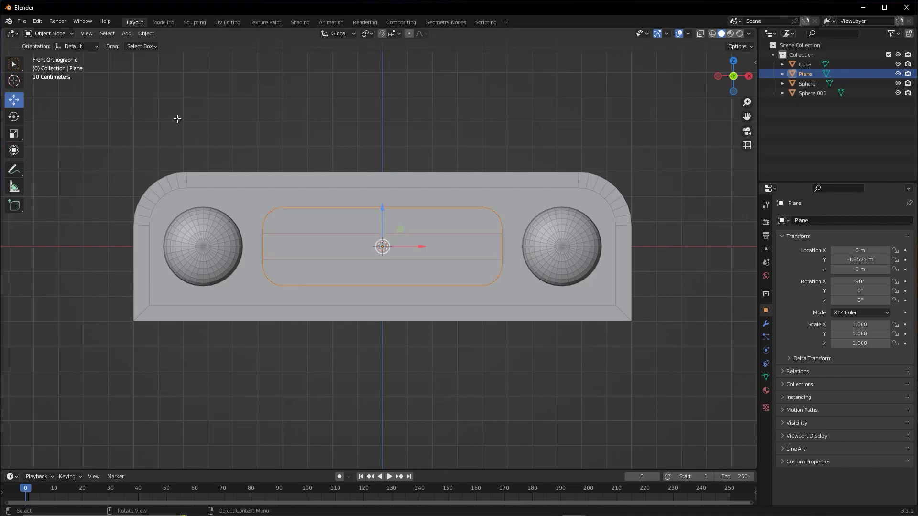
middle_click_drag(323, 269, 486, 259)
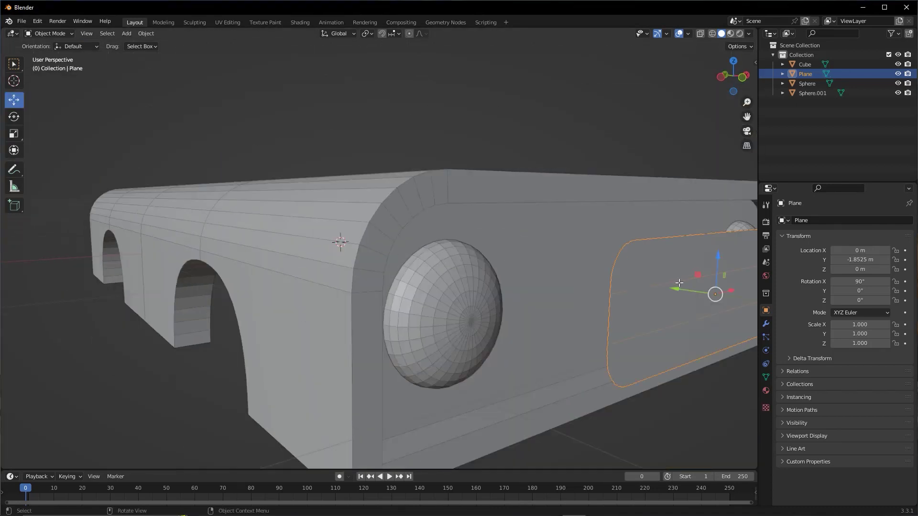
middle_click_drag(617, 268, 641, 303)
scroll(641, 303, "down", 5)
middle_click_drag(615, 365, 461, 344)
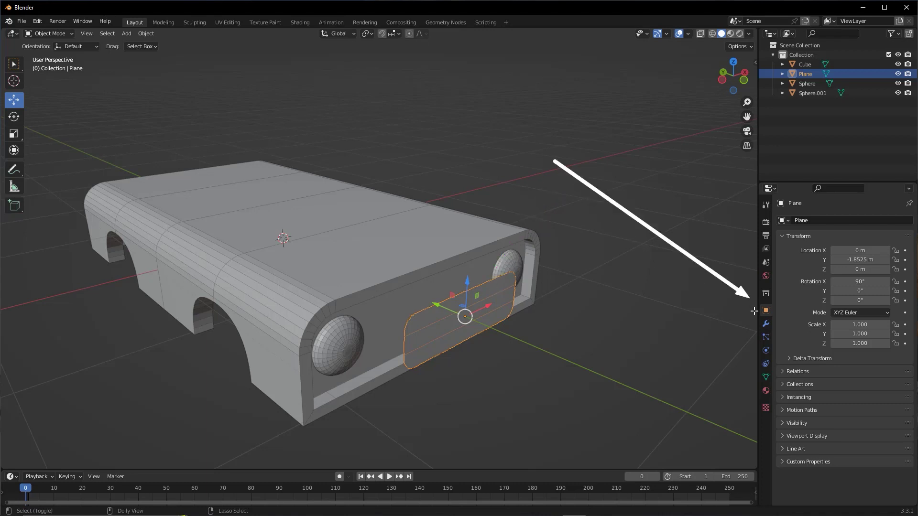
left_click(766, 324)
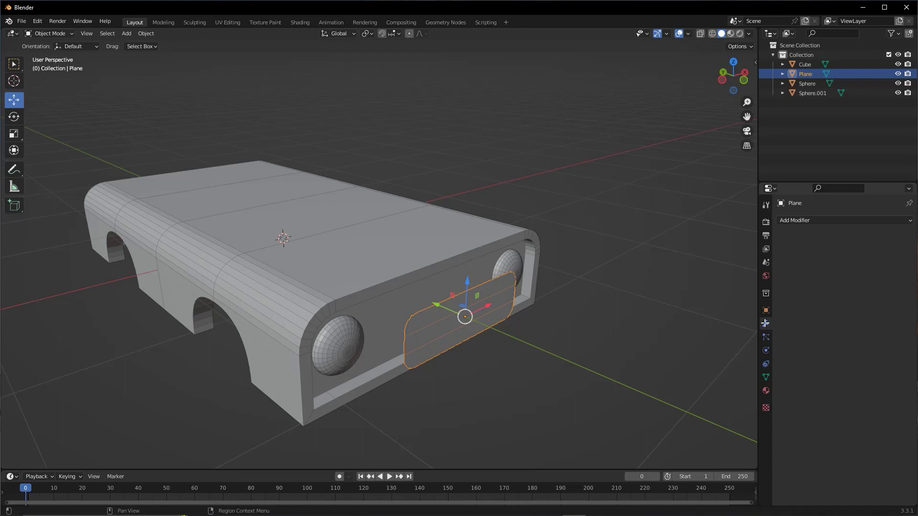
left_click(801, 220)
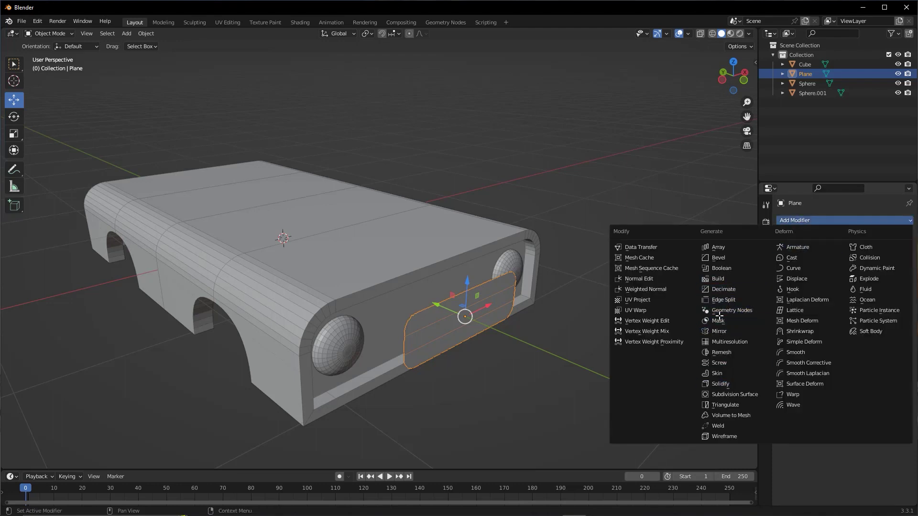
Step: Add a Wireframe modifier to the grille with Boundary on and 0.05 m thickness
left_click(723, 436)
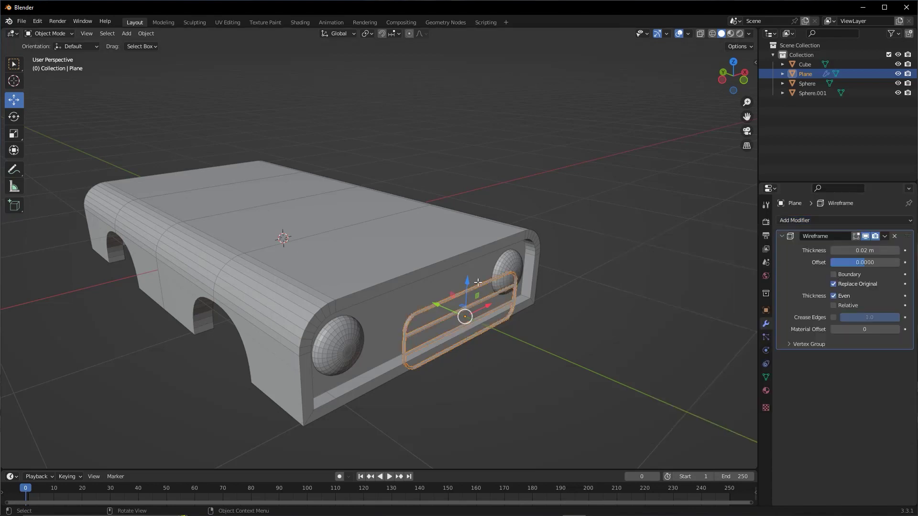
middle_click_drag(478, 282, 497, 264)
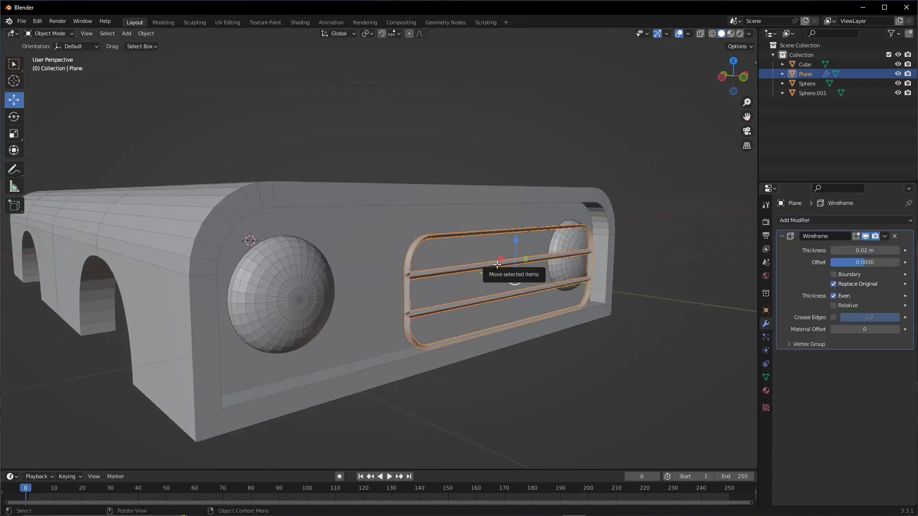
left_click(834, 275)
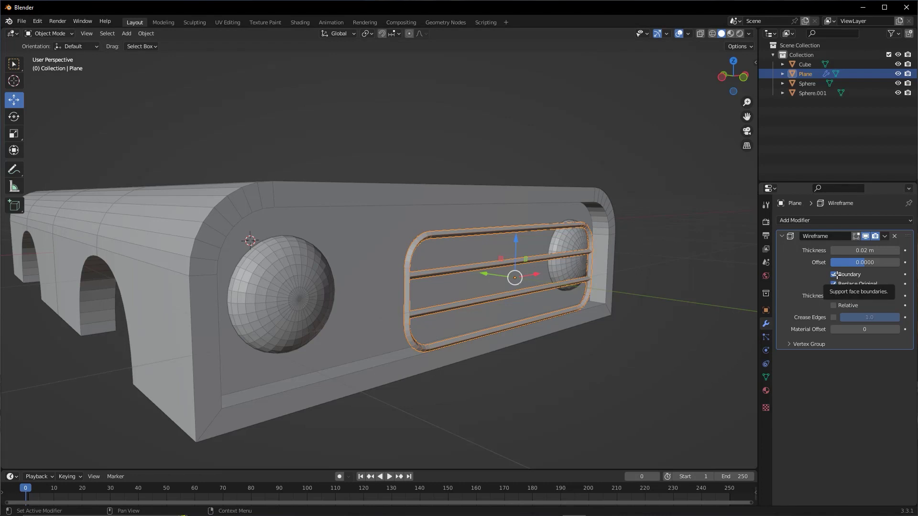
left_click(834, 274)
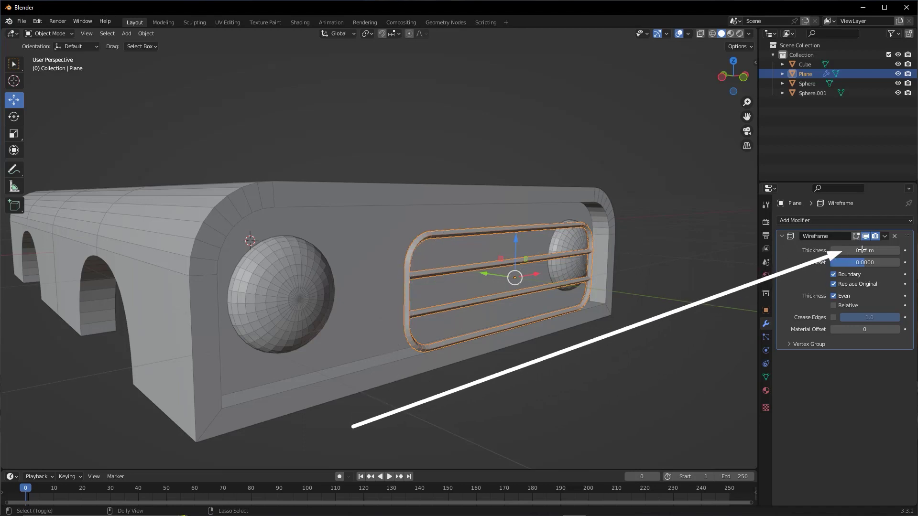
left_click_drag(839, 256, 878, 251)
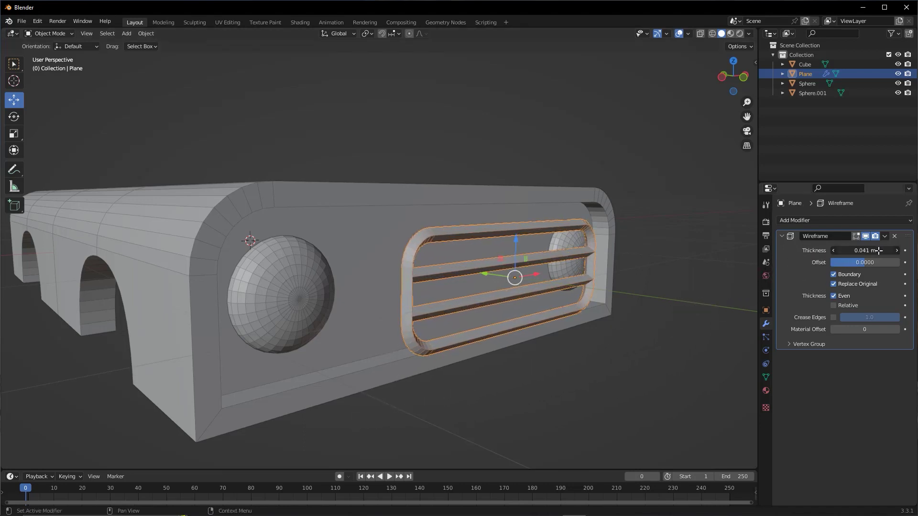
left_click(857, 254)
type("0.05")
key("Return")
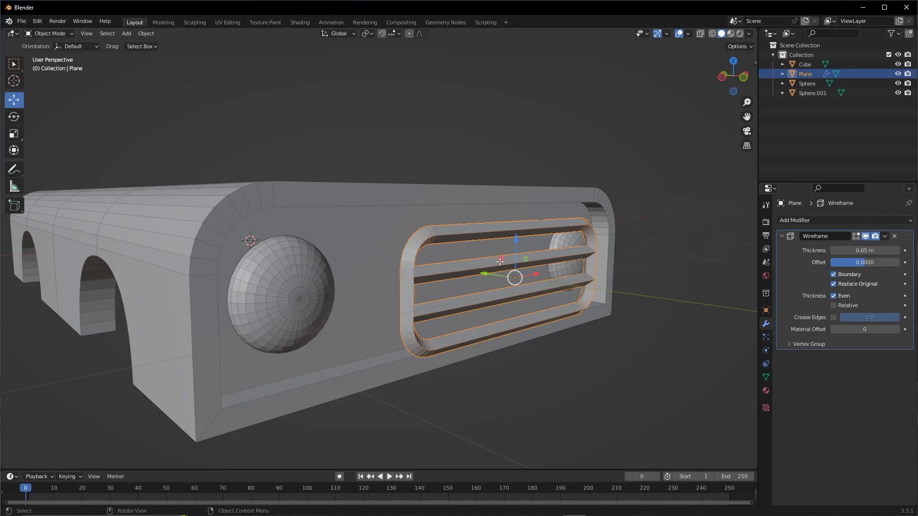
Step: Slide the grille about 0.22 m along Y to centre it between the headlights
mouse_move(500, 261)
middle_mouse_down()
mouse_move(516, 269)
mouse_move(262, 244)
mouse_move(431, 268)
middle_mouse_up()
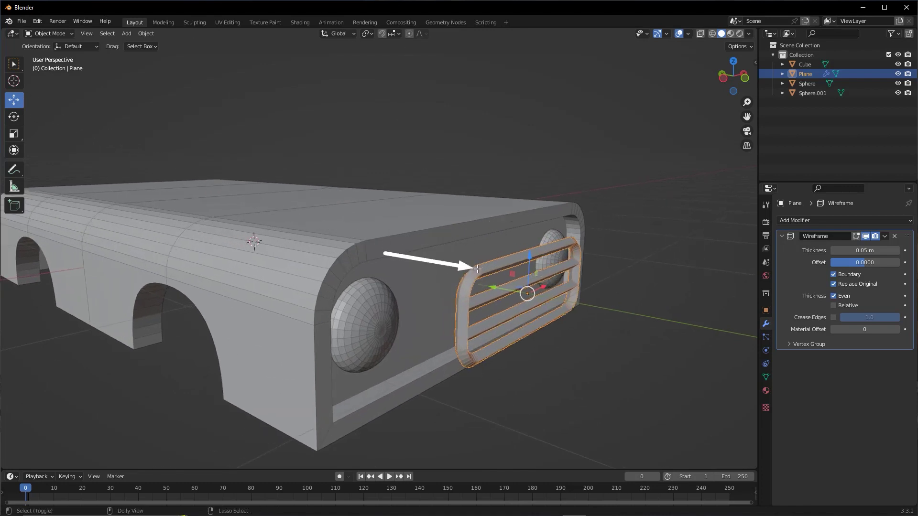
key("g")
key("y")
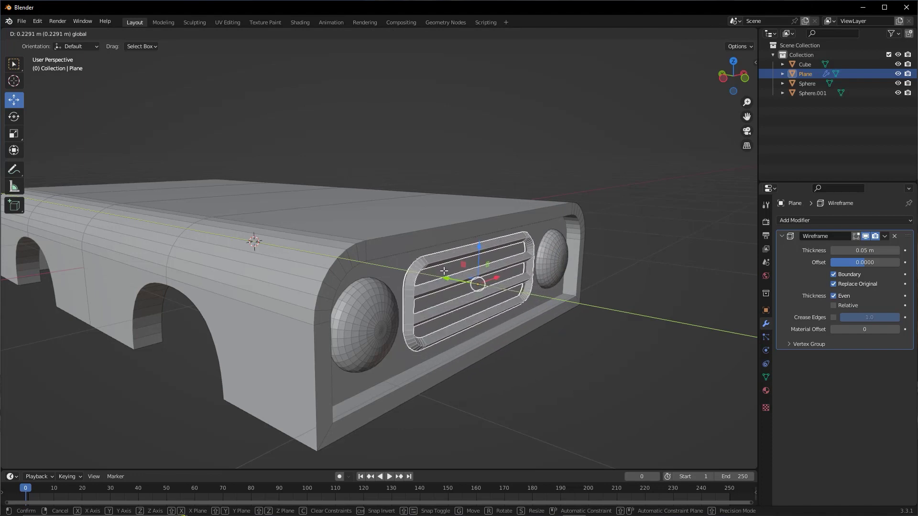
left_click(442, 271)
middle_click_drag(442, 271, 335, 239)
Step: Deselect the grille and orbit around the truck body to check its placement
scroll(335, 240, "down", 3)
mouse_move(477, 336)
middle_mouse_down()
mouse_move(354, 259)
mouse_move(426, 244)
middle_mouse_up()
left_click(354, 363)
scroll(353, 258, "down", 2)
middle_click_drag(477, 208, 526, 225)
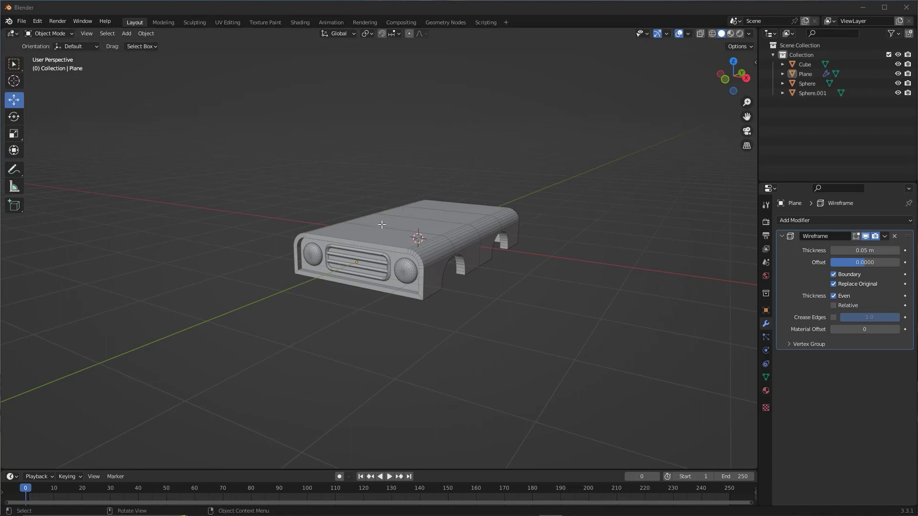
mouse_move(349, 222)
left_mouse_down()
mouse_move(444, 141)
mouse_move(436, 210)
left_mouse_up()
left_click_drag(440, 287, 444, 282)
left_click_drag(498, 277, 502, 268)
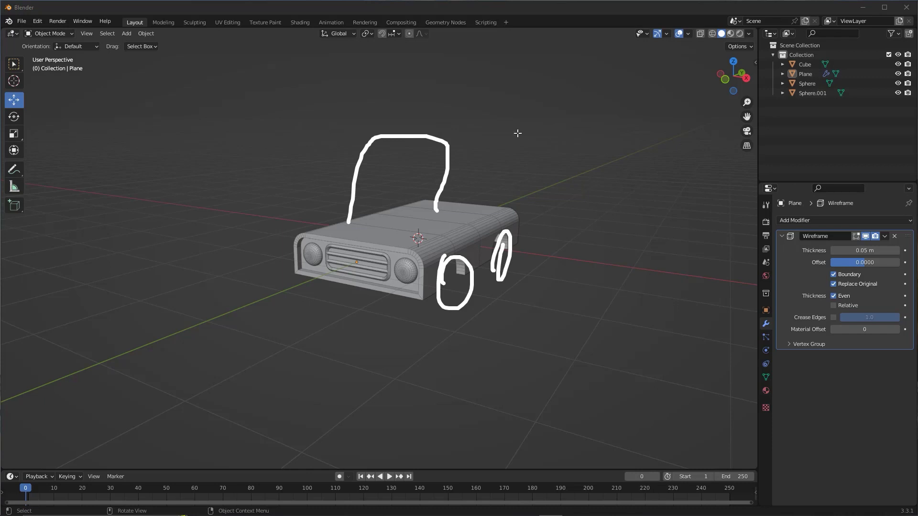
key("Escape")
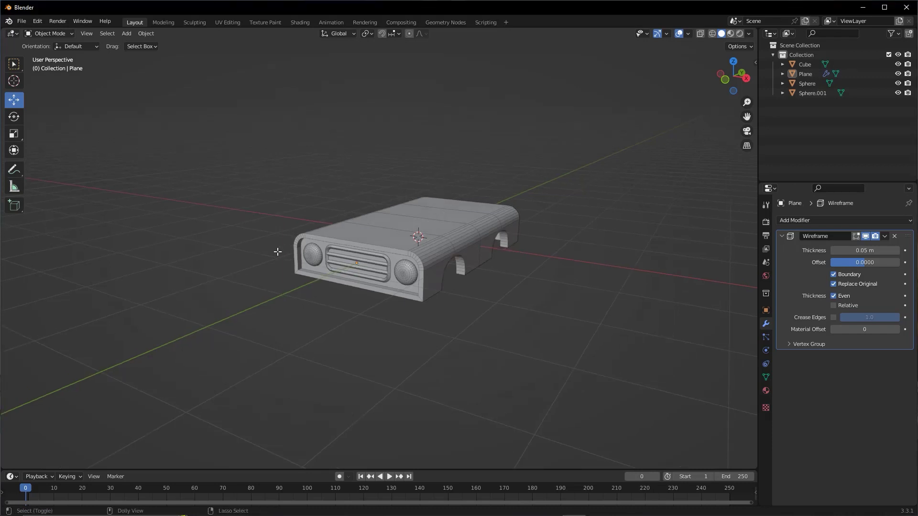
left_click_drag(248, 274, 61, 33)
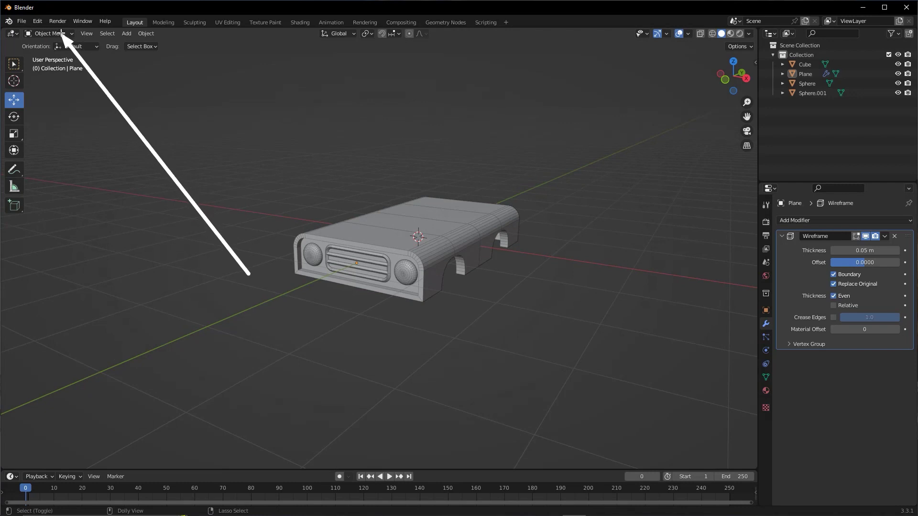
left_click_drag(247, 275, 481, 160)
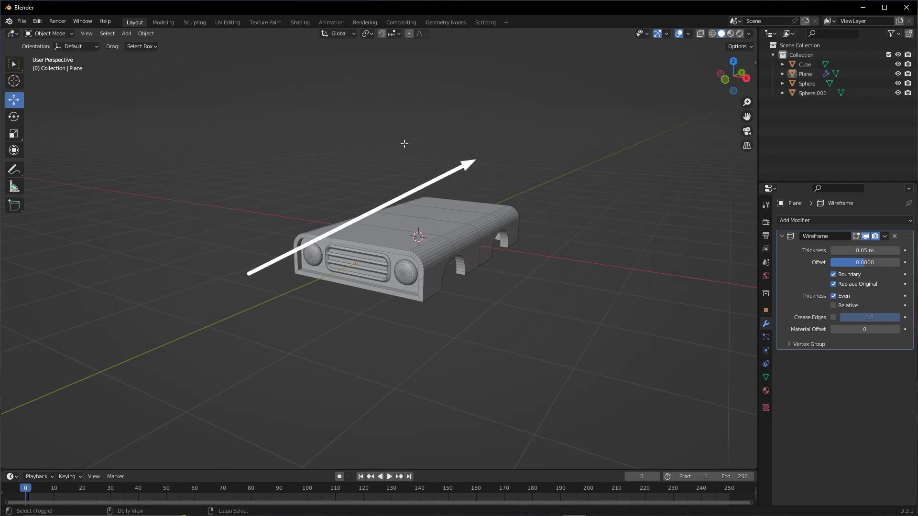
Step: Add a cube and scale it down to about 0.78
left_click(127, 33)
left_click(225, 54)
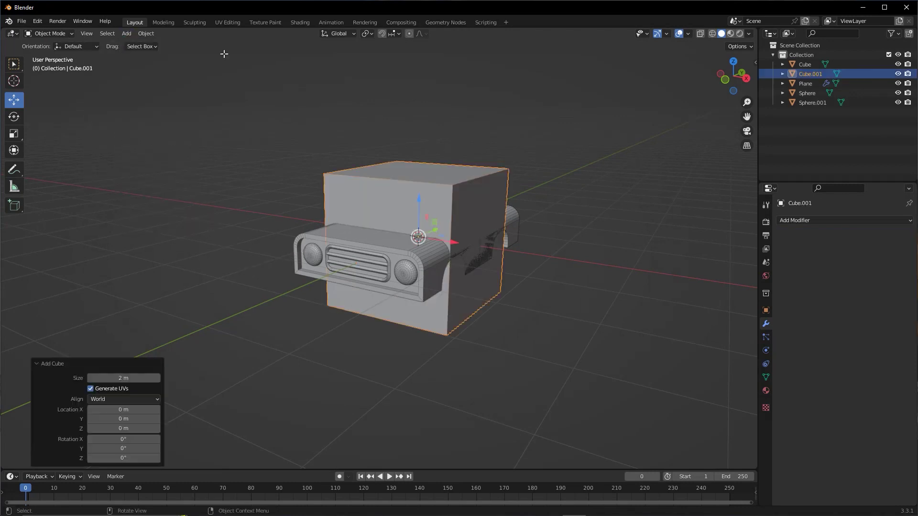
middle_click_drag(515, 220, 534, 236)
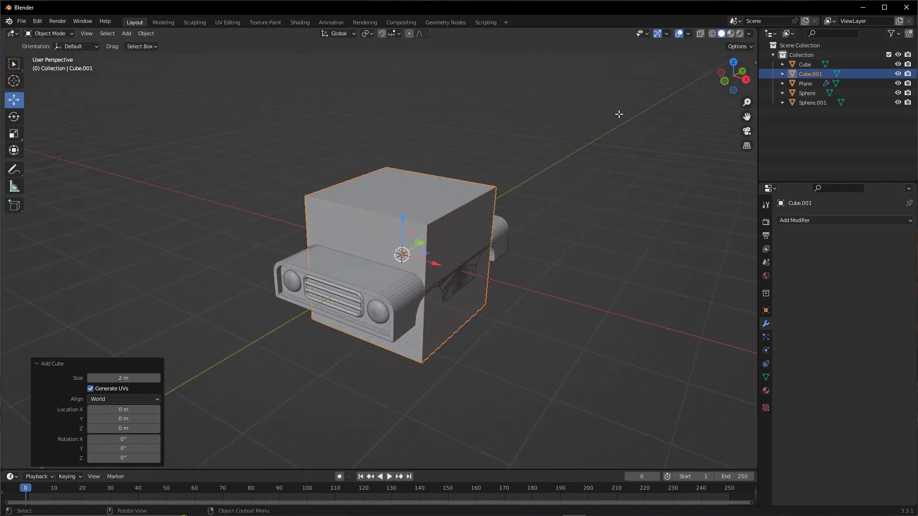
key("s")
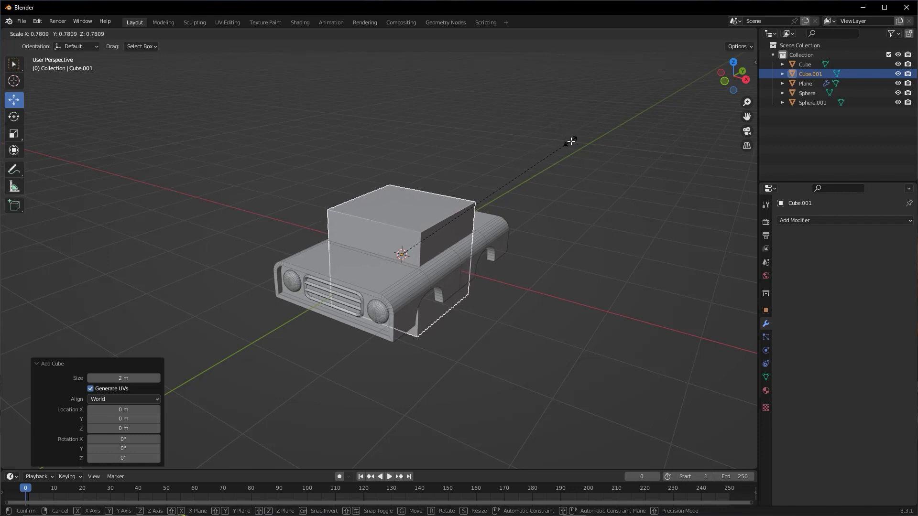
left_click(569, 139)
Step: Lift the cube along Z in front view until it sits on the truck body
middle_click_drag(570, 140, 413, 193)
key("KP_1")
left_click_drag(370, 239, 372, 180)
mouse_move(372, 180)
middle_mouse_down()
mouse_move(477, 211)
mouse_move(426, 221)
mouse_move(426, 193)
middle_mouse_up()
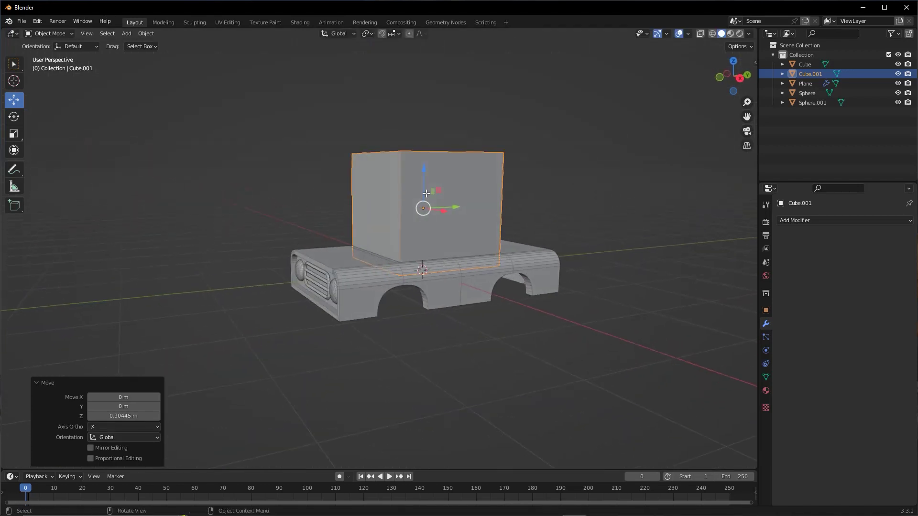
left_click_drag(425, 172, 425, 173)
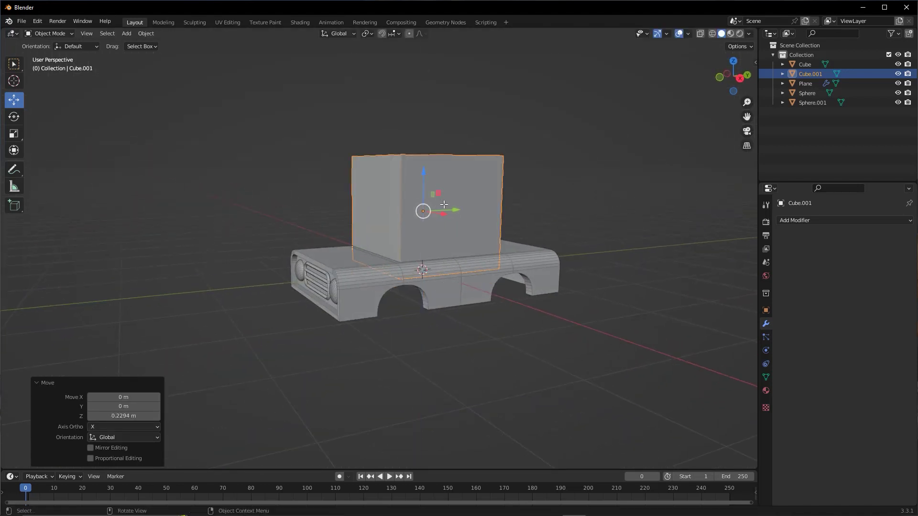
left_click_drag(445, 210, 445, 210)
middle_click_drag(445, 210, 482, 243)
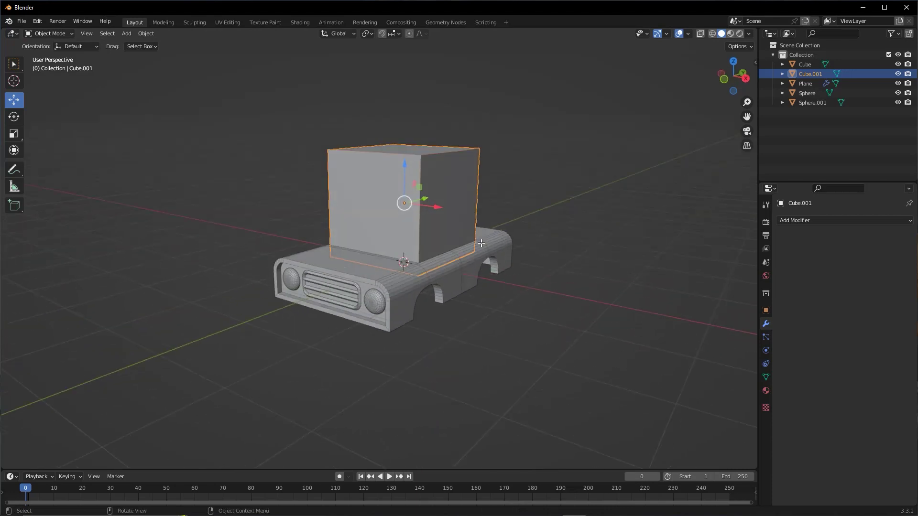
mouse_move(418, 231)
middle_mouse_down()
mouse_move(411, 238)
mouse_move(420, 225)
middle_mouse_up()
key("Tab")
Step: Add a centred loop cut down the middle of the cab
key("ctrl+r")
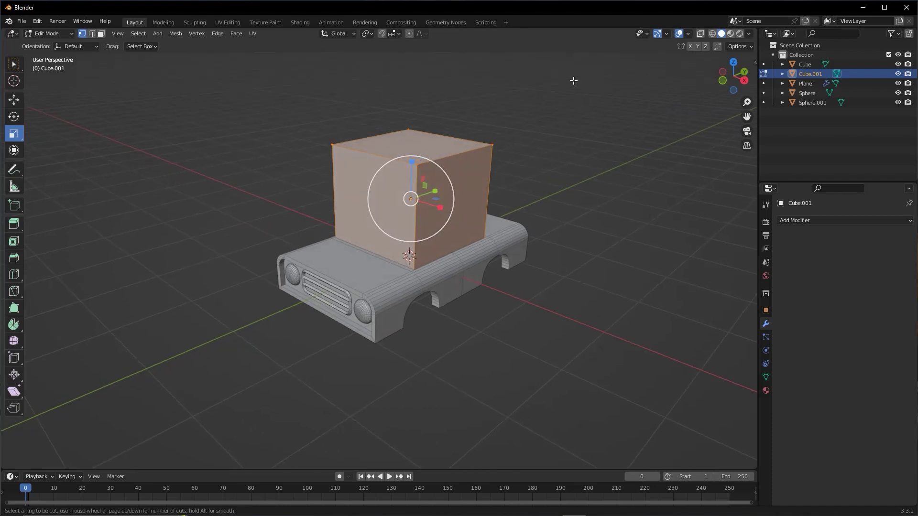
left_click(451, 157)
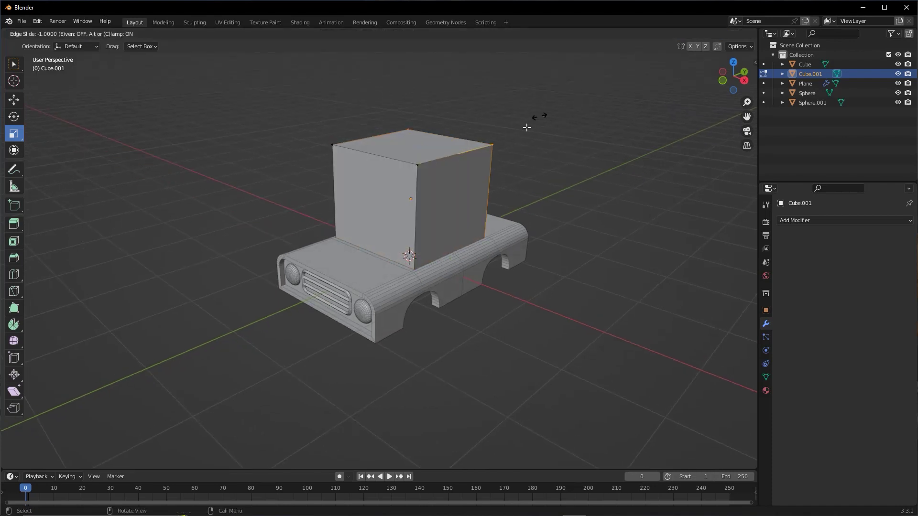
right_click(539, 117)
middle_click_drag(444, 172, 455, 179)
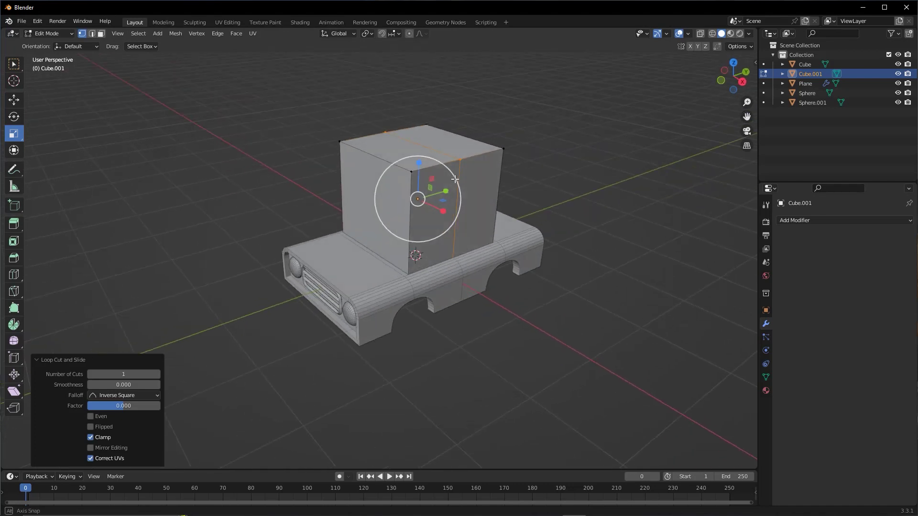
left_click(548, 129)
middle_click_drag(547, 129, 540, 136)
Step: Bevel the cab's top edges with 8 segments at 0.28 m width
key("2")
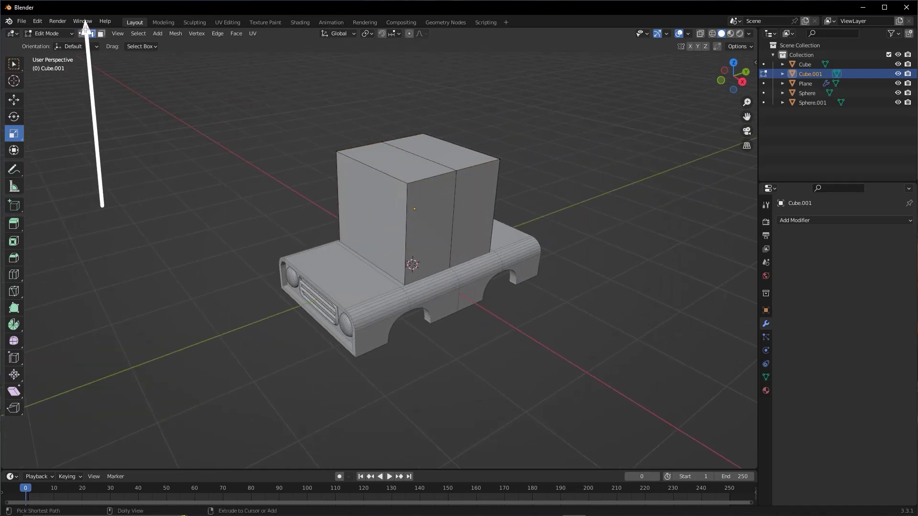
left_click(353, 145)
mouse_move(451, 193)
middle_mouse_down()
mouse_move(469, 201)
mouse_move(460, 166)
middle_mouse_up()
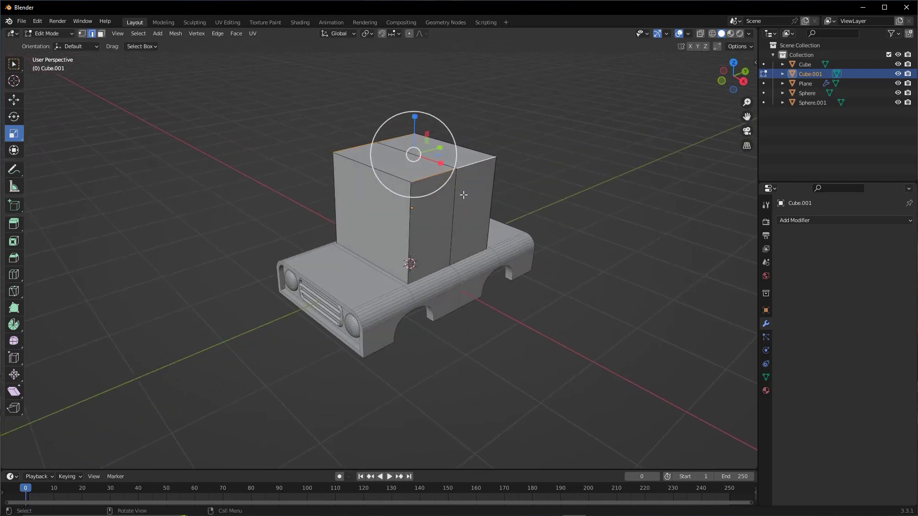
right_click(460, 165)
left_click(444, 189)
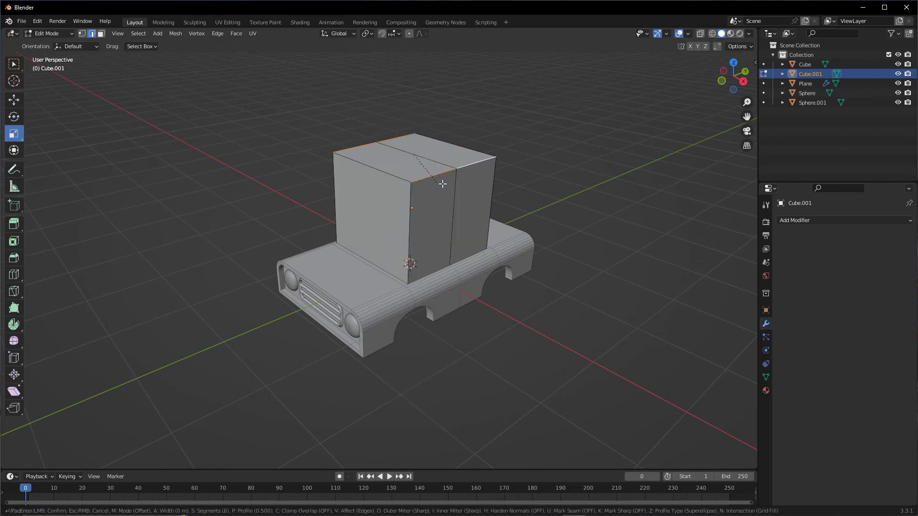
left_click(478, 163)
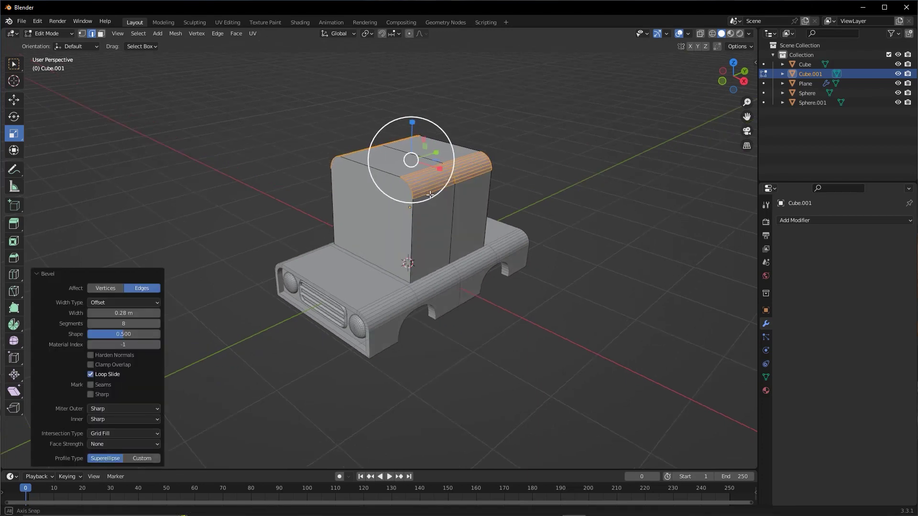
middle_click_drag(258, 268, 227, 282)
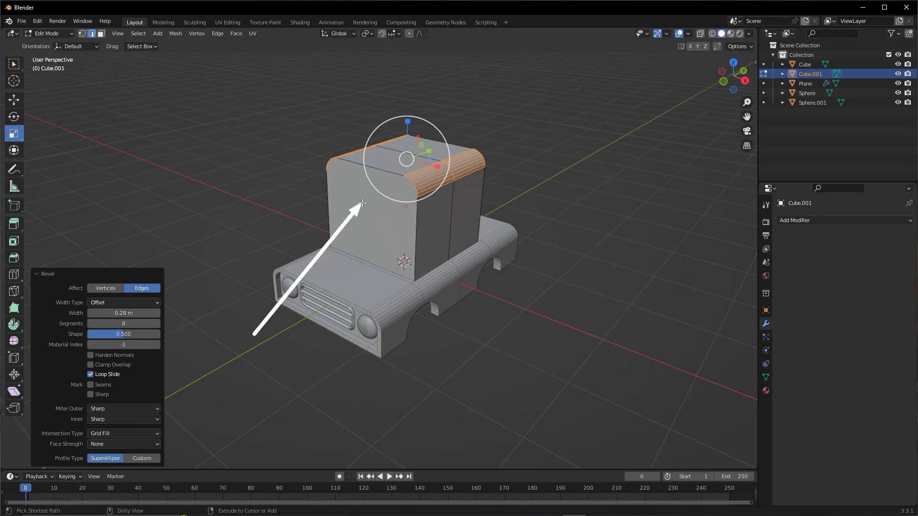
middle_click_drag(411, 210, 452, 197)
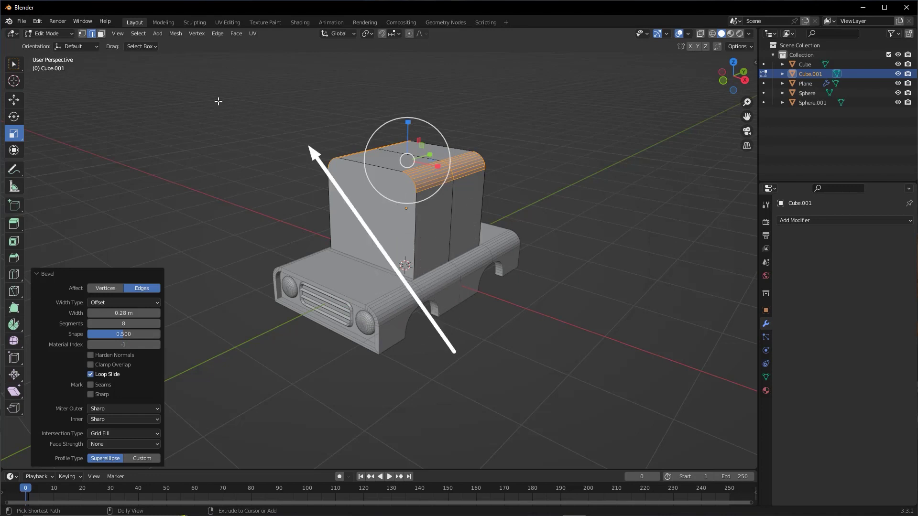
left_click(101, 34)
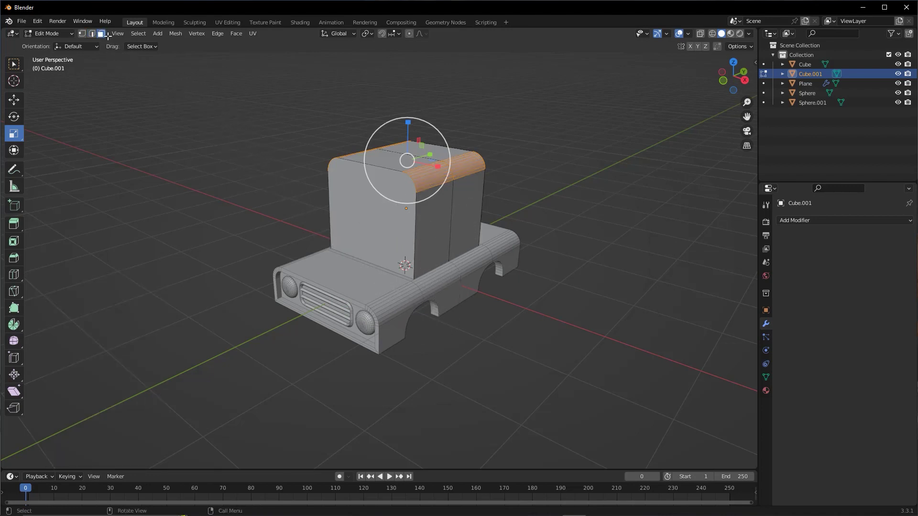
Step: Select the cab's front and side faces and inset them
left_click(361, 211)
mouse_move(467, 238)
middle_mouse_down()
mouse_move(417, 254)
mouse_move(379, 234)
mouse_move(635, 152)
middle_mouse_up()
left_click(396, 250)
left_click(379, 234, "shift")
right_click(572, 157)
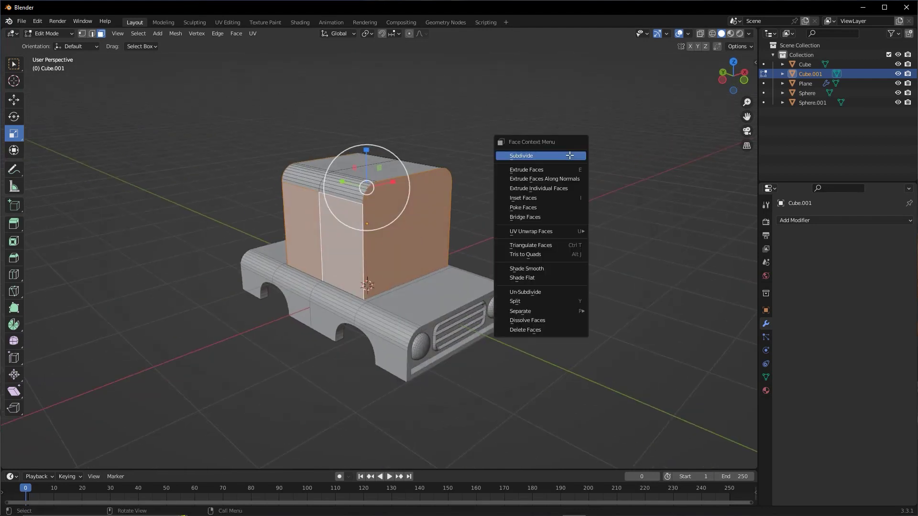
left_click(531, 198)
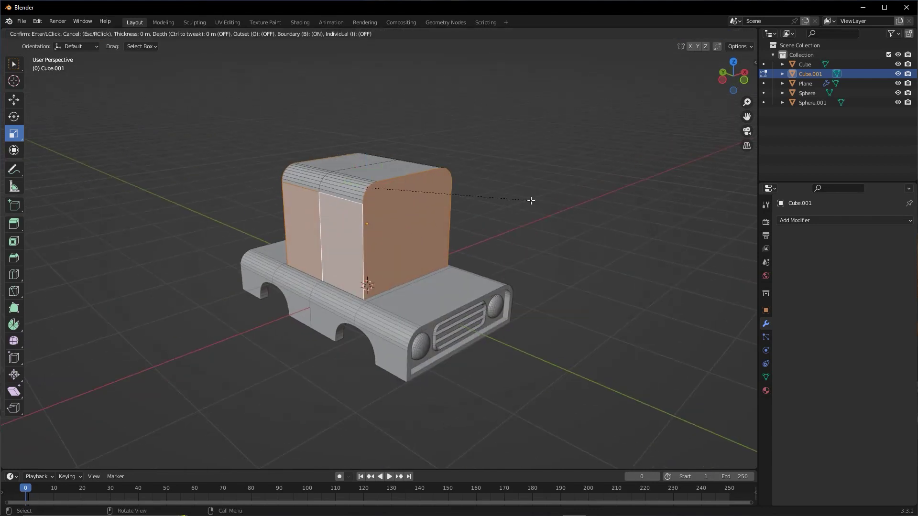
left_click(524, 198)
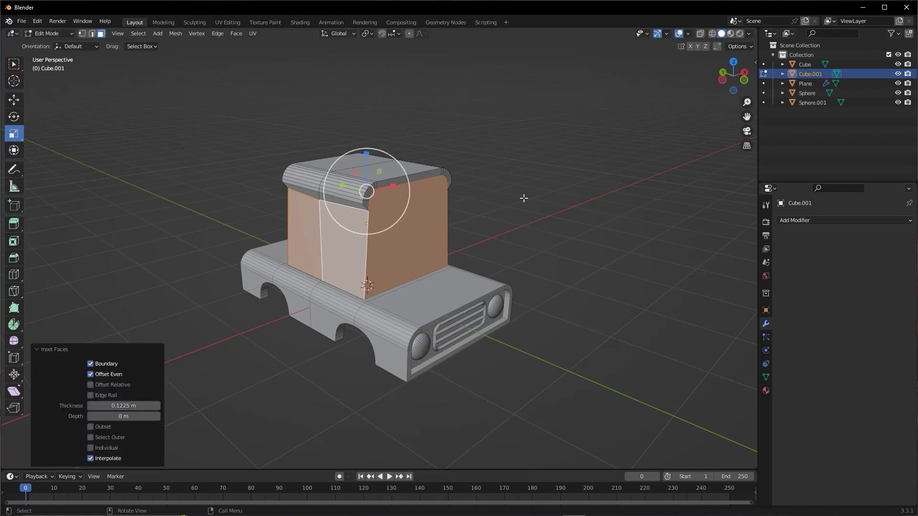
Step: Make the 0.1225 m inset individual per face and push the panels inward along their normals
middle_click_drag(524, 198, 410, 240)
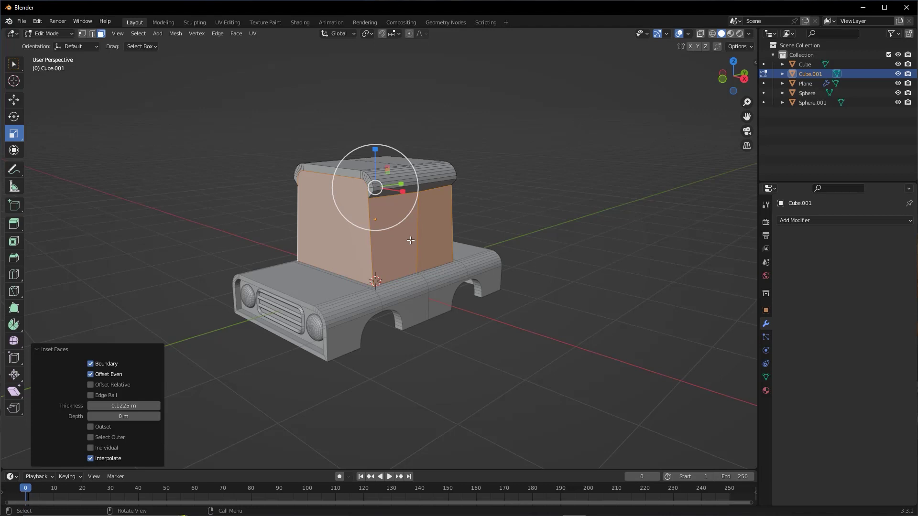
key("ctrl")
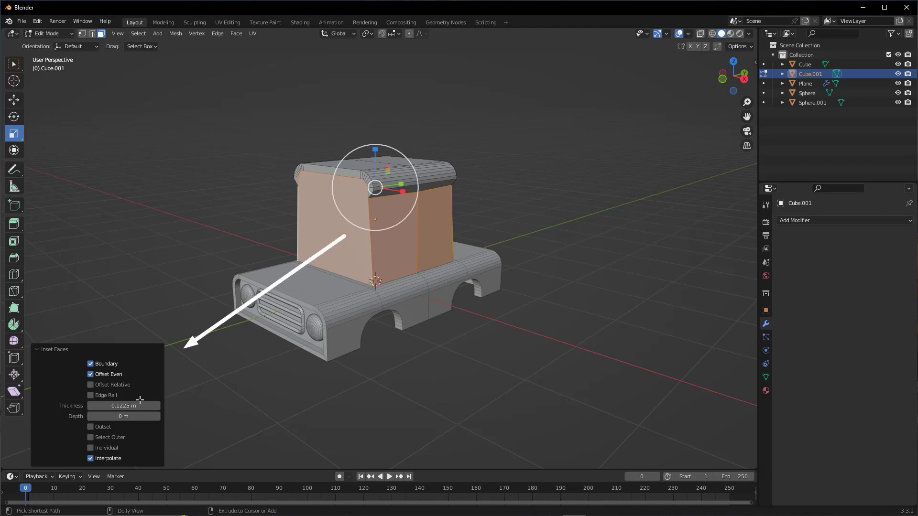
left_click(91, 448)
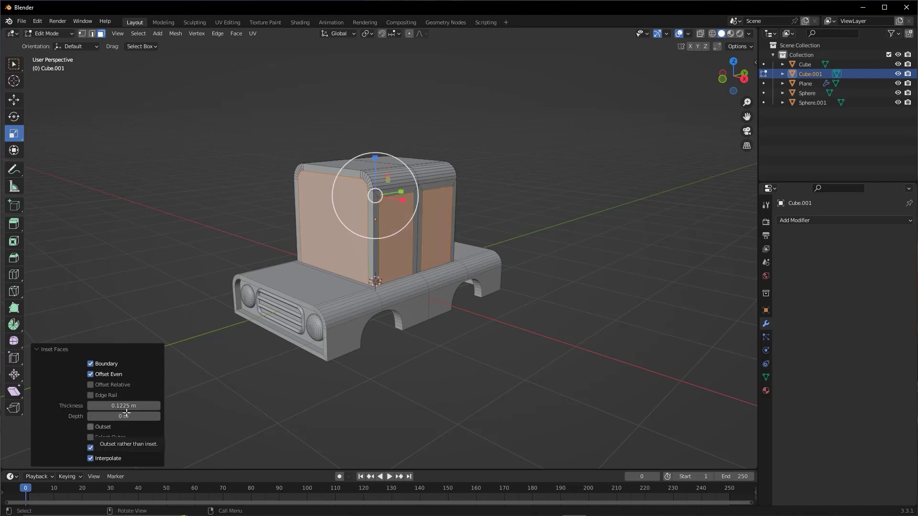
right_click(506, 158)
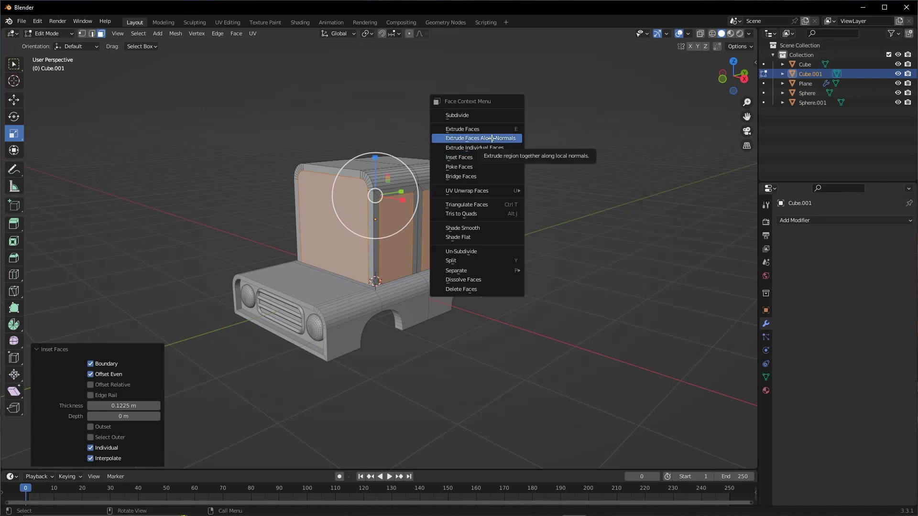
left_click(492, 138)
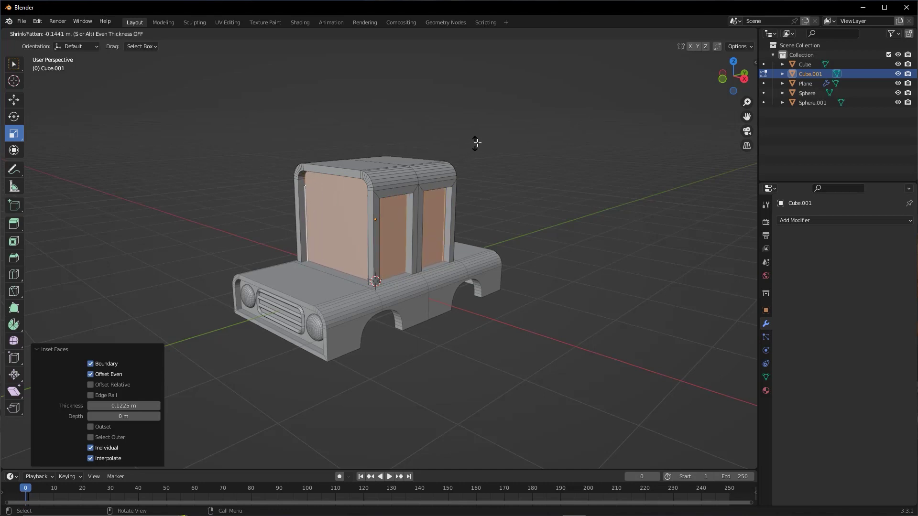
left_click(478, 142)
Step: Deselect the faces and orbit around the truck to inspect the recessed panels
left_click(493, 207)
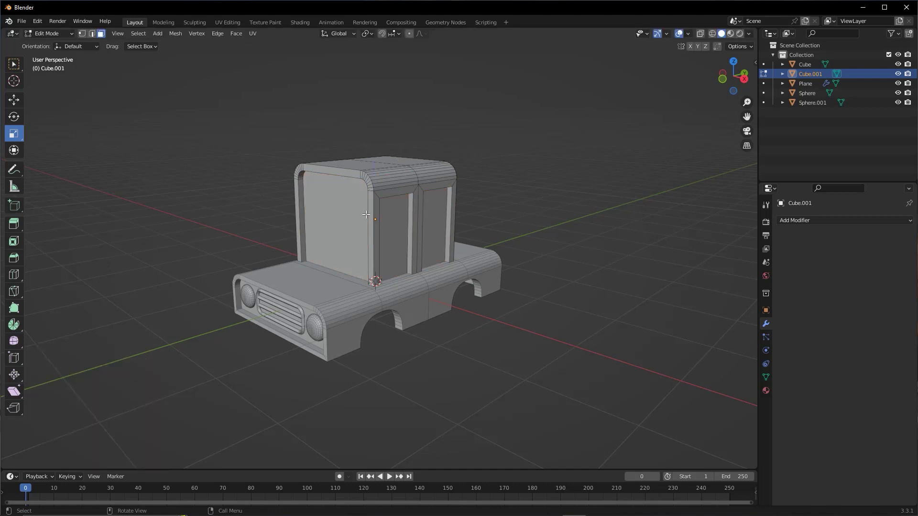
middle_click_drag(493, 207, 426, 209)
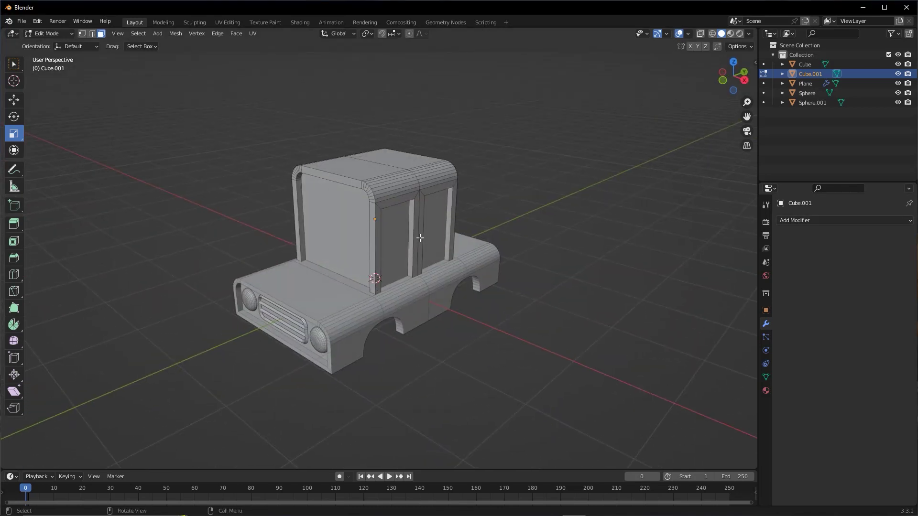
middle_click_drag(420, 237, 407, 217)
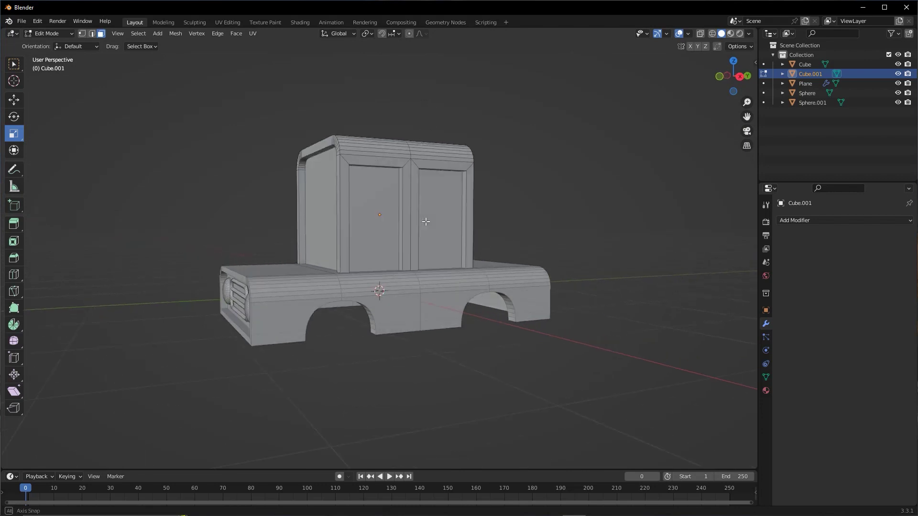
middle_click_drag(440, 224, 427, 248)
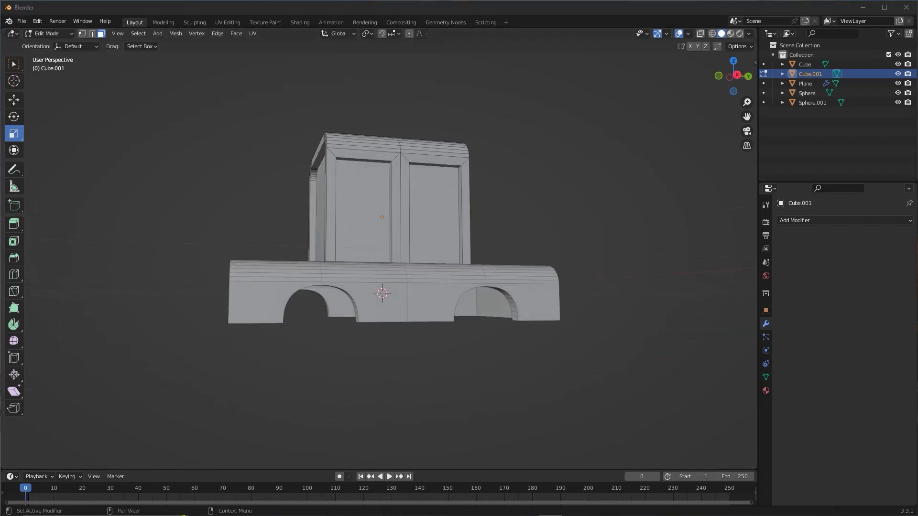
middle_click_drag(410, 191, 417, 199)
Step: Return to Object Mode, view from the right side and deselect the cab
key("Tab")
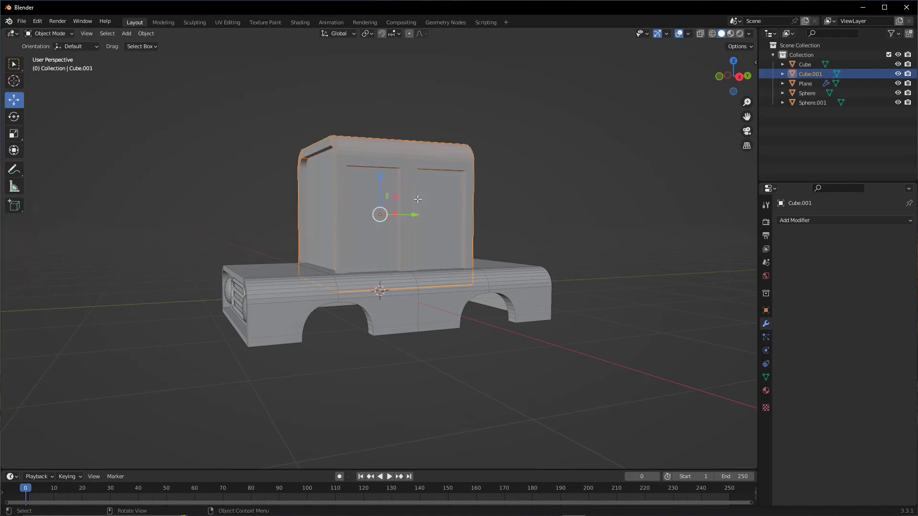
key("KP_3")
left_click(482, 238)
middle_click_drag(482, 237, 533, 252)
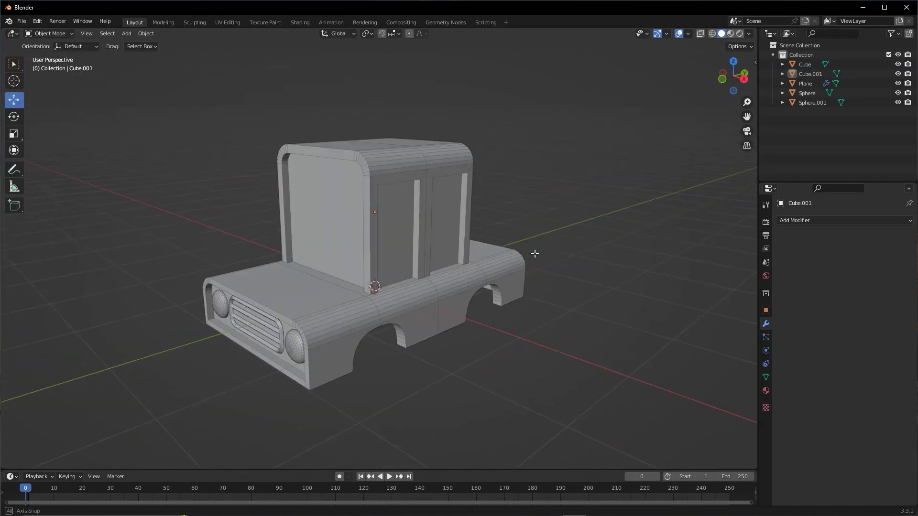
Step: Add a cylinder at the world origin and briefly isolate it in local view
left_click(126, 33)
mouse_move(156, 45)
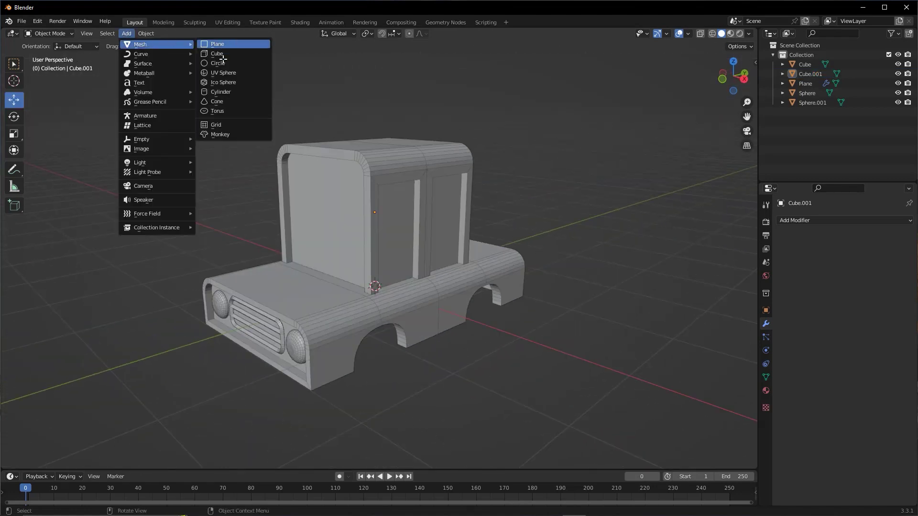
left_click(220, 92)
middle_click_drag(434, 250, 454, 272)
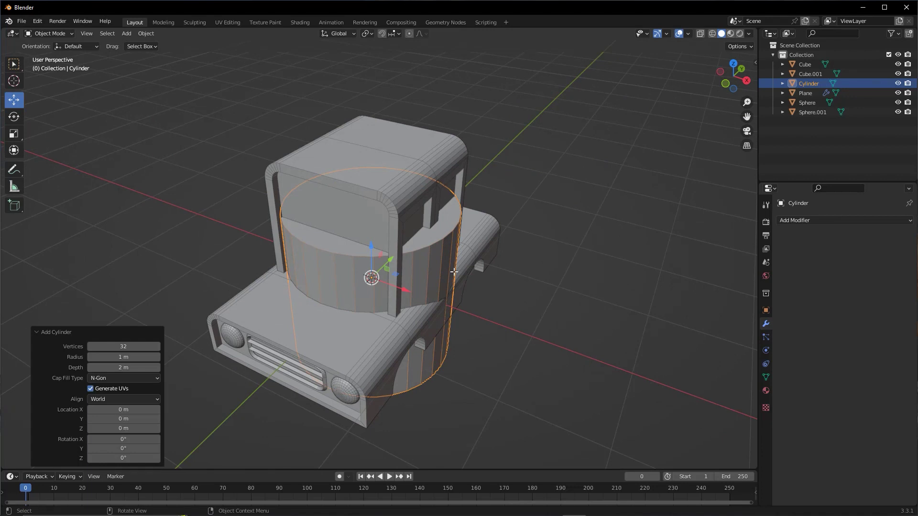
key("KP_Divide")
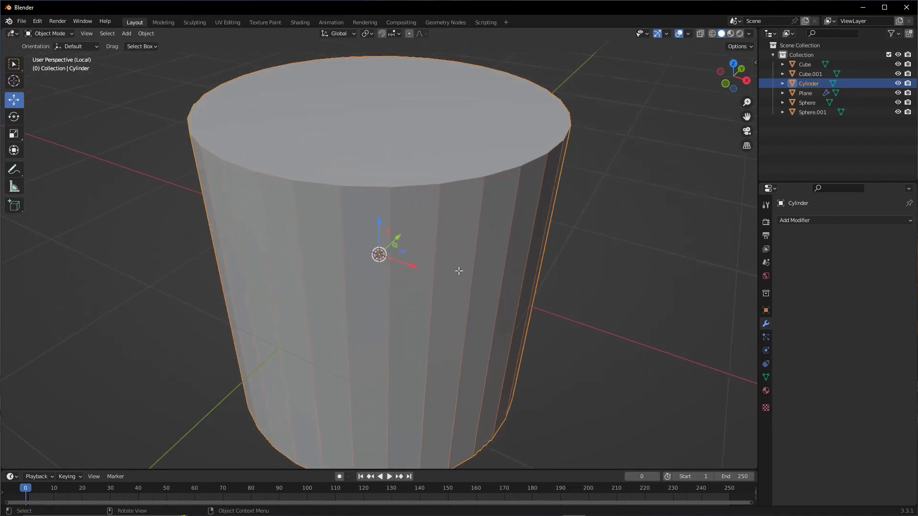
middle_click_drag(430, 211, 413, 256, "ctrl")
key("KP_Divide")
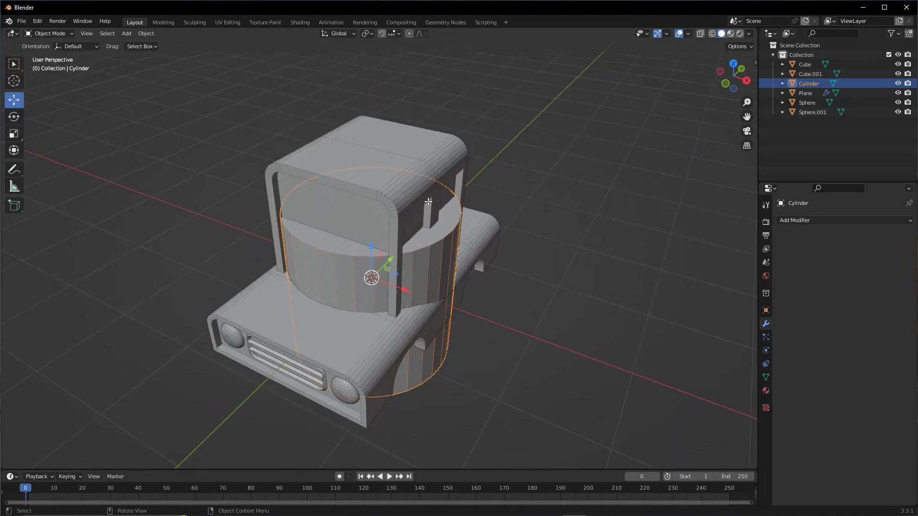
left_click(86, 33)
Step: Isolate the cylinder with View > Local View and enter Edit Mode on it
left_click_drag(66, 222, 84, 33, "ctrl")
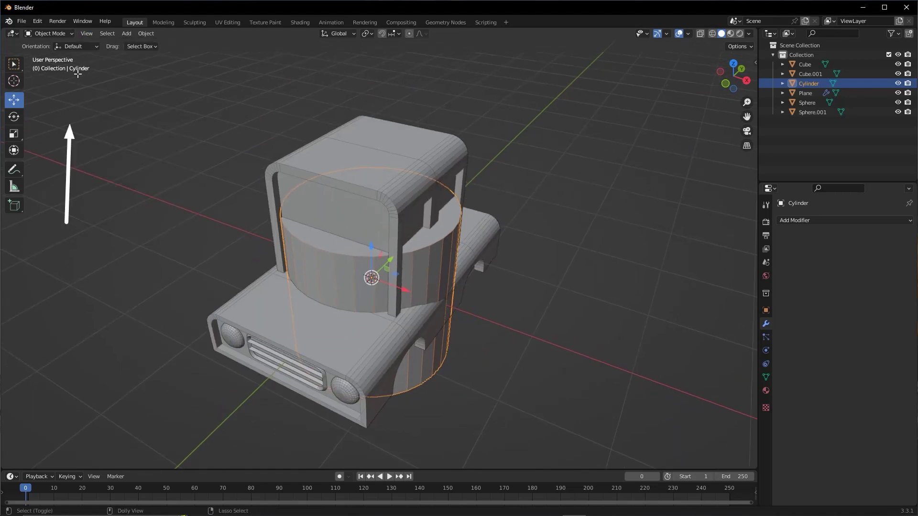
left_click(85, 33)
mouse_move(114, 116)
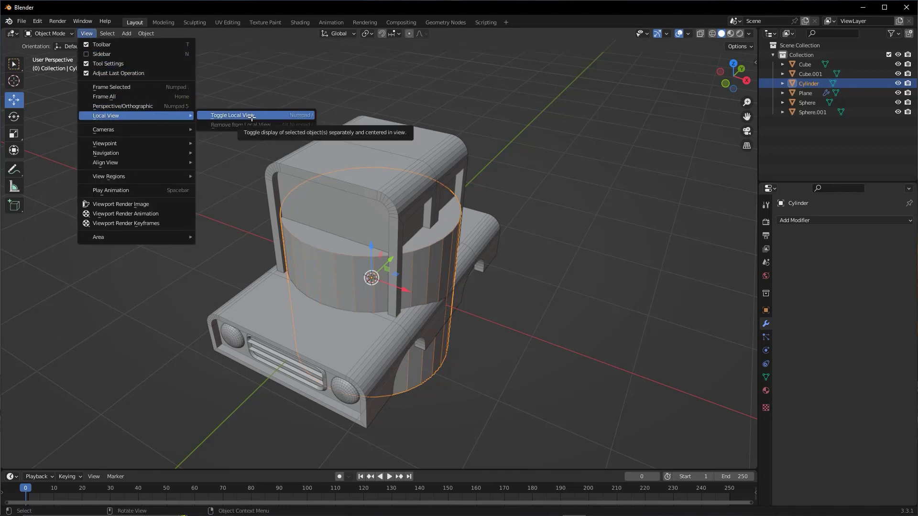
left_click(252, 117)
scroll(394, 264, "up", 3)
scroll(393, 265, "down", 5)
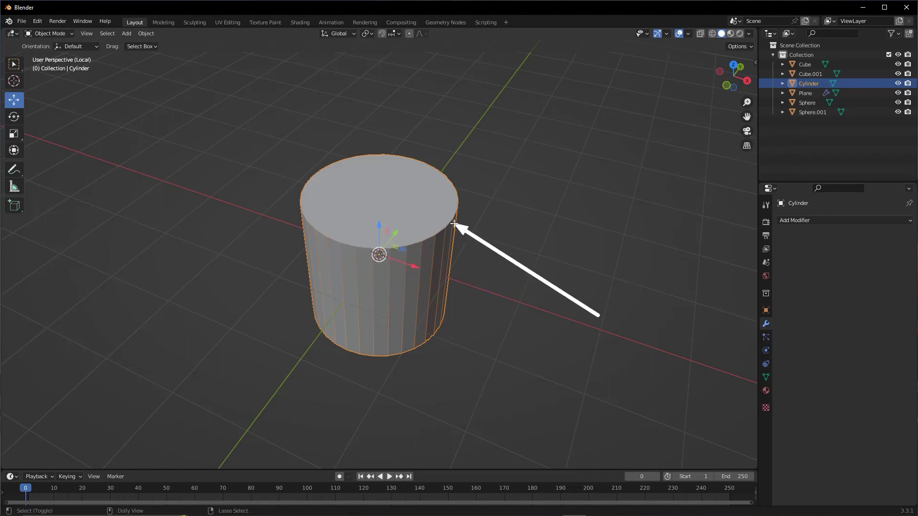
mouse_move(436, 199)
middle_mouse_down()
mouse_move(410, 210)
mouse_move(407, 198)
middle_mouse_up()
key("Tab")
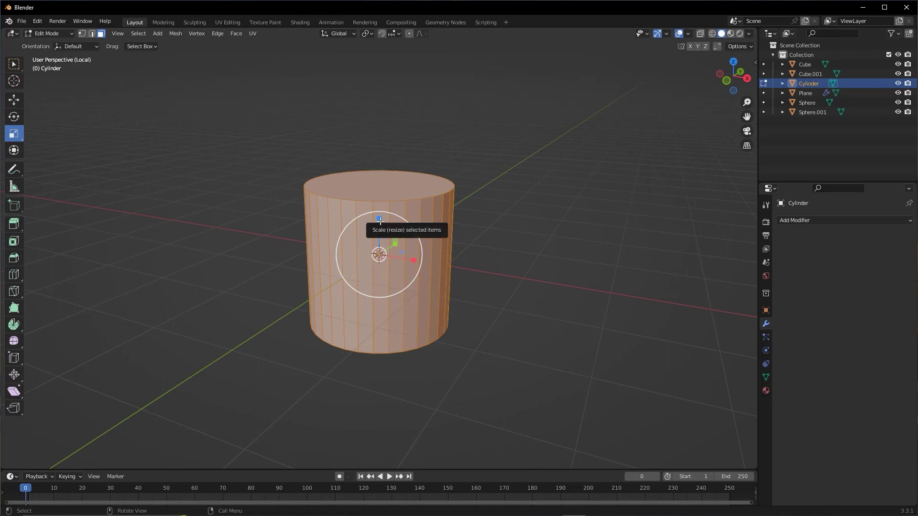
Step: Flatten the cylinder along Z into a short, wide drum and select its top face
left_click_drag(380, 220, 382, 240)
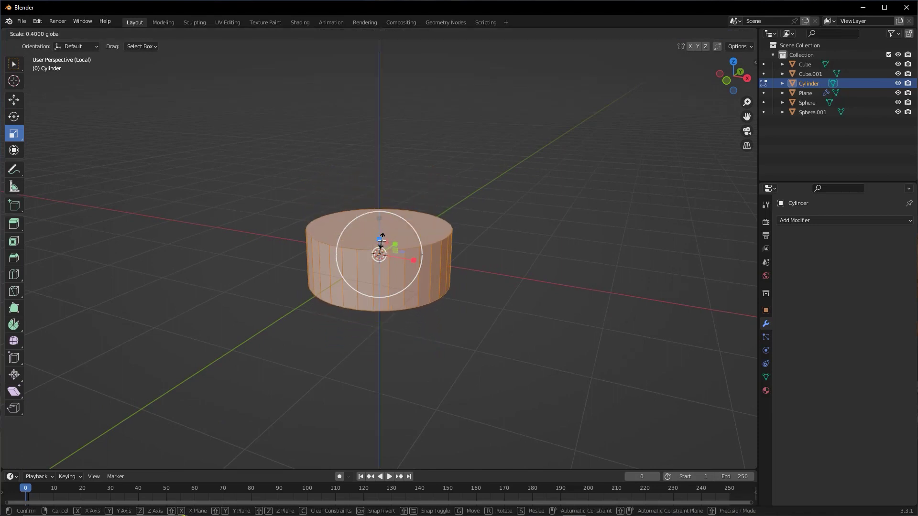
left_click_drag(382, 241, 382, 240)
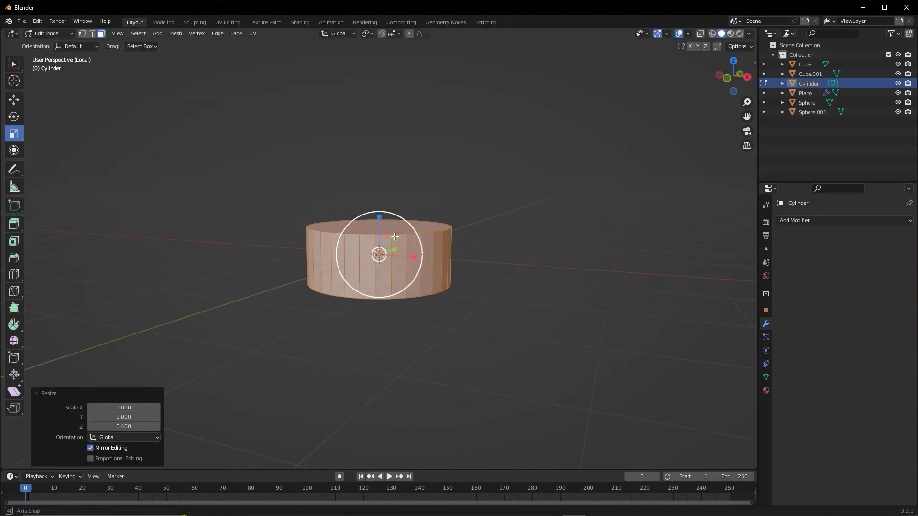
middle_click_drag(382, 241, 379, 218)
key("ctrl+z")
left_click_drag(379, 218, 380, 240)
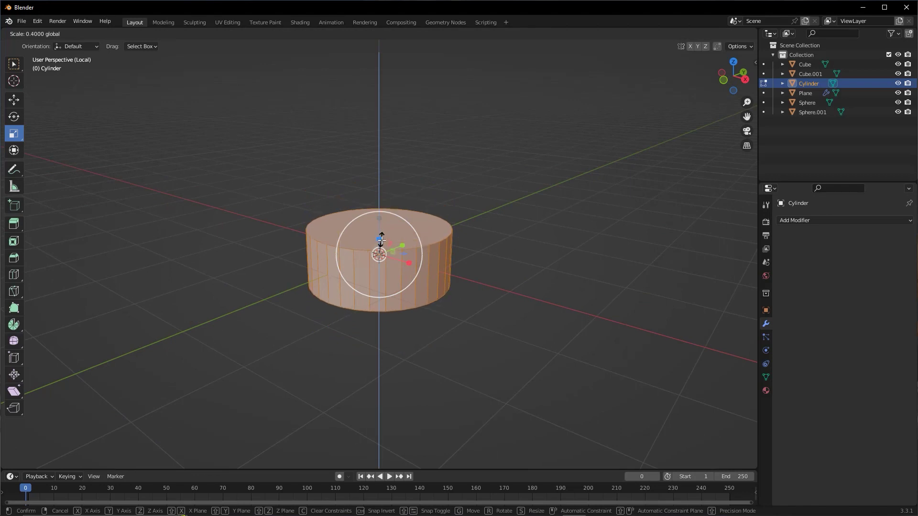
left_click_drag(381, 242, 382, 238)
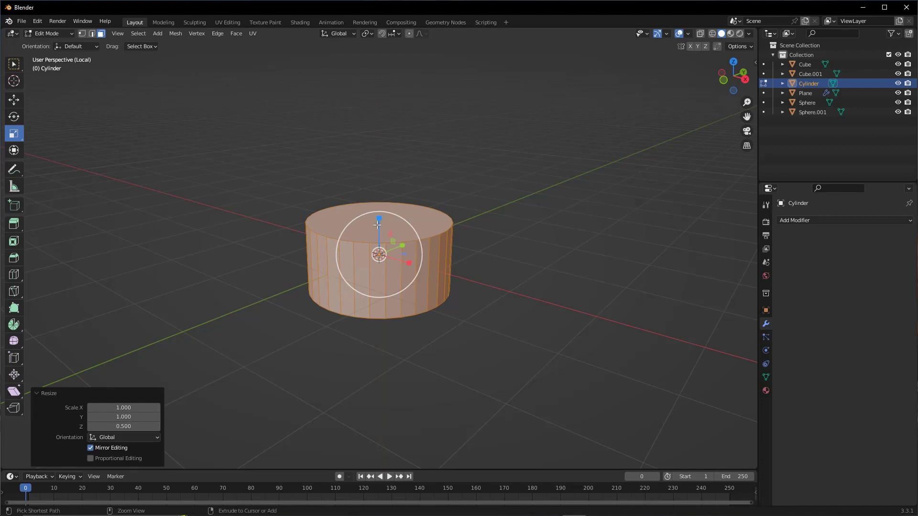
left_click_drag(378, 229, 379, 242)
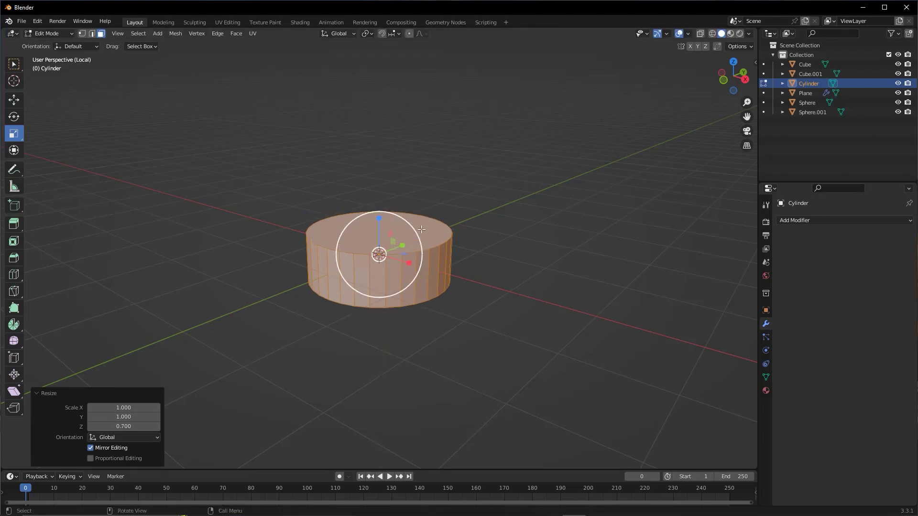
left_click(459, 228)
middle_click_drag(459, 228, 380, 235)
left_click(380, 230)
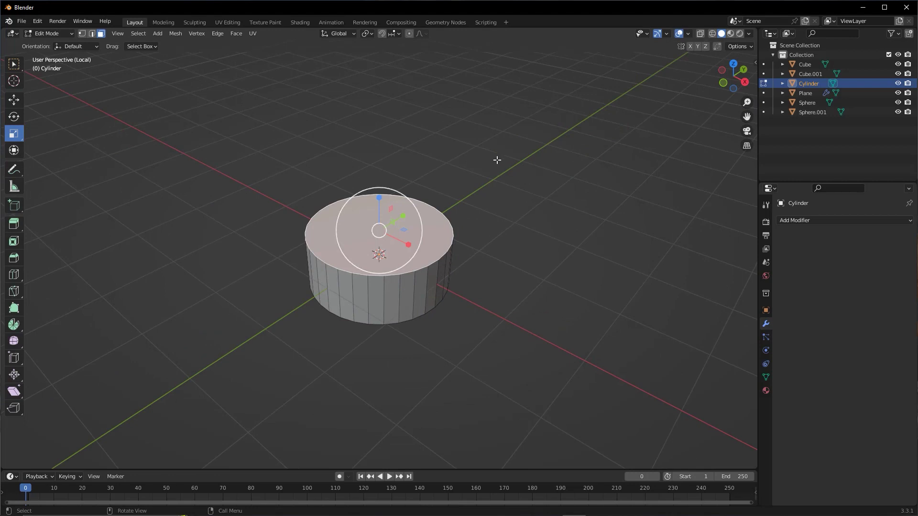
Step: Inset a ring into the drum's top face and extrude the inner face
key("i")
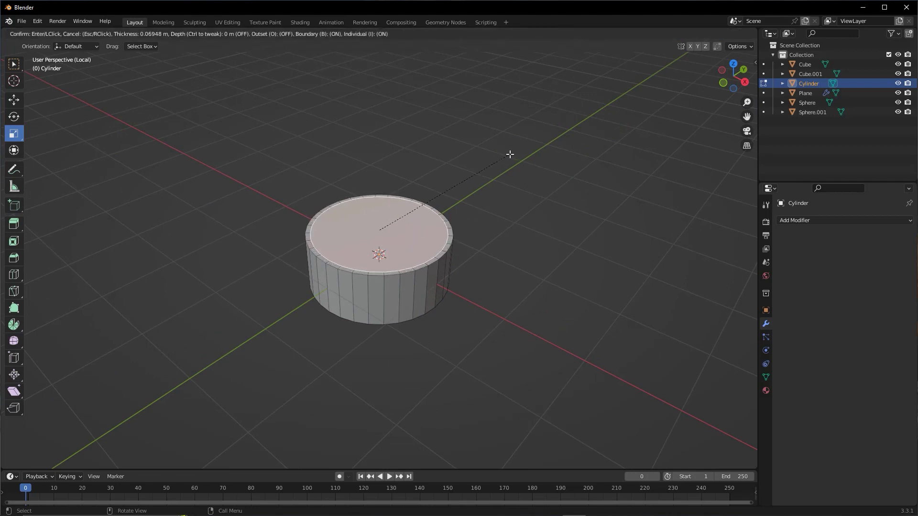
left_click(503, 157)
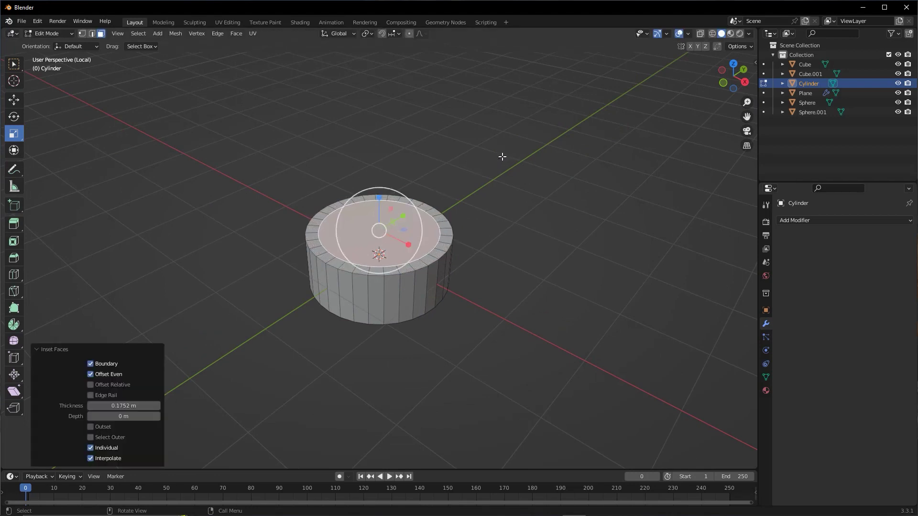
right_click(502, 156)
key("e")
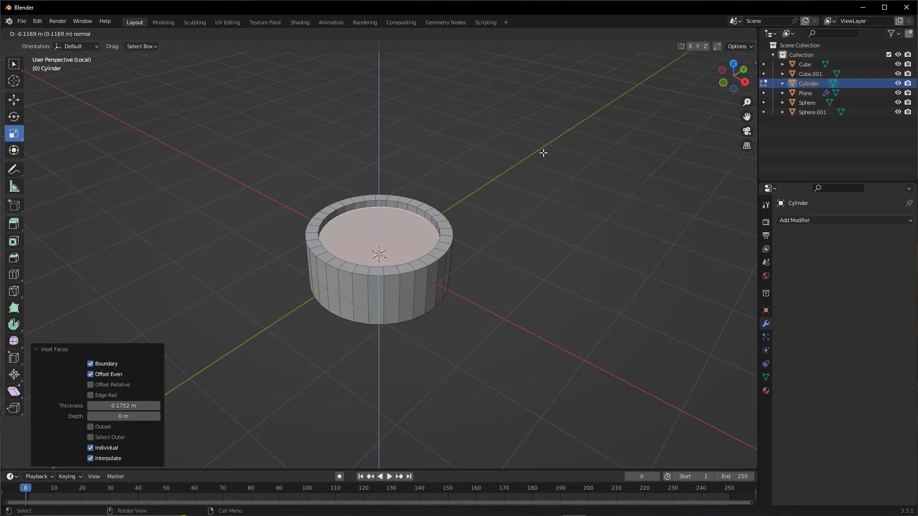
left_click(543, 158)
left_click(488, 214)
Step: Redo the extrusion, sinking the inner top face 0.1187 m down, then deselect
scroll(489, 214, "up", 2)
scroll(534, 203, "up", 2)
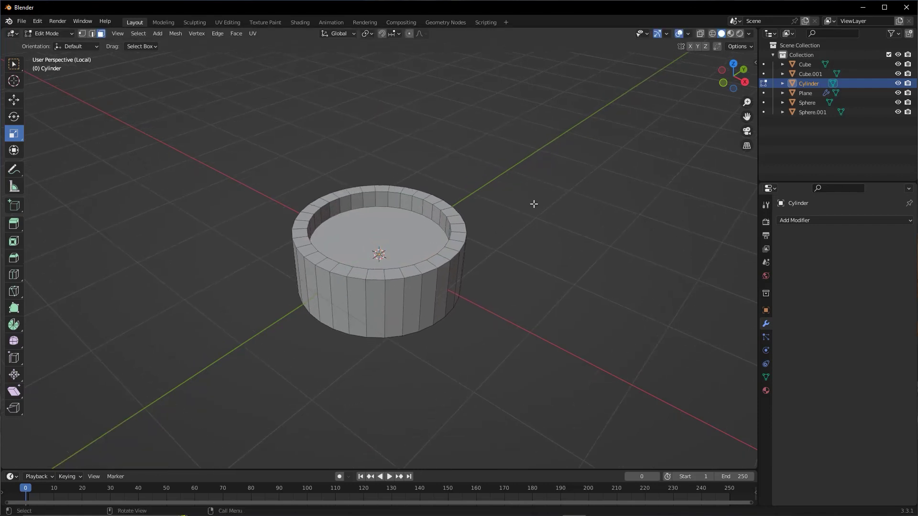
key("ctrl+z")
key("e")
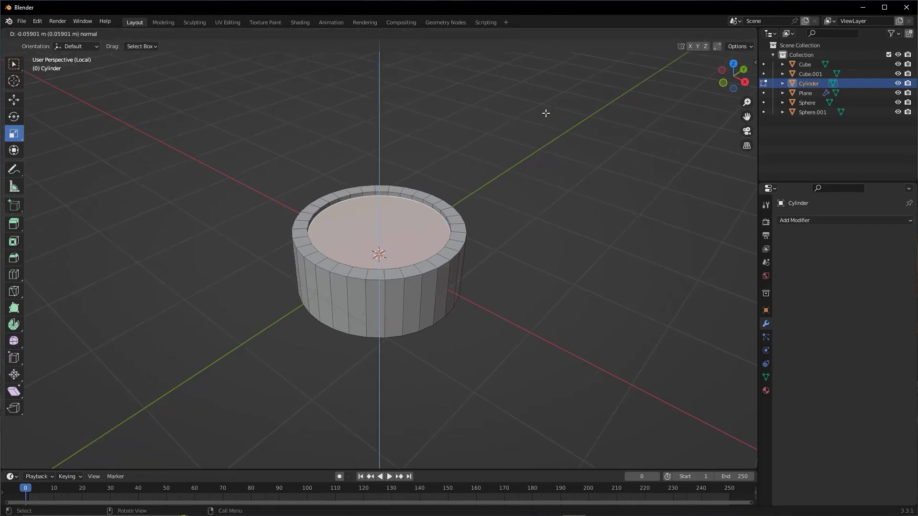
left_click(546, 114)
middle_click_drag(545, 114, 412, 249)
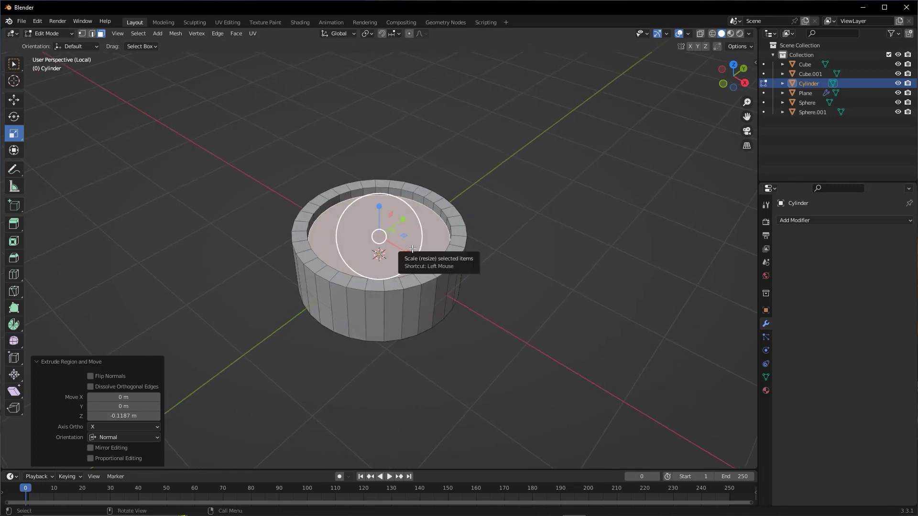
left_click(480, 192)
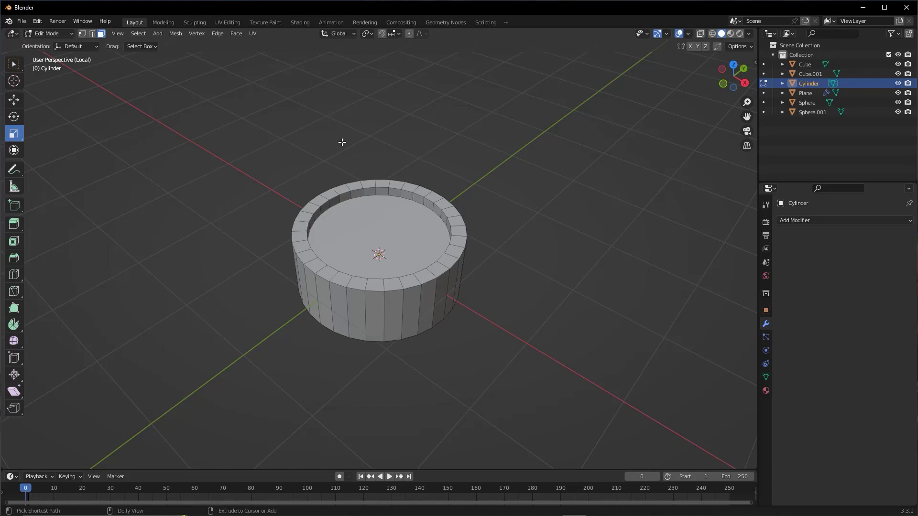
mouse_move(164, 206)
left_mouse_down()
mouse_move(47, 36)
mouse_move(159, 37)
left_mouse_up()
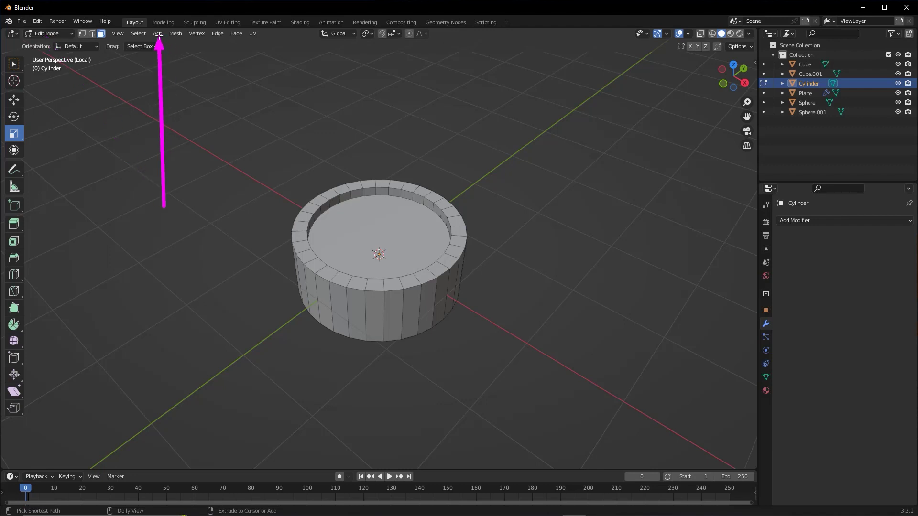
Step: Open the 3D viewport's Add menu while editing the drum mesh
mouse_move(159, 37)
left_mouse_down()
mouse_move(615, 35)
mouse_move(762, 129)
mouse_move(742, 117)
mouse_move(831, 99)
left_mouse_up()
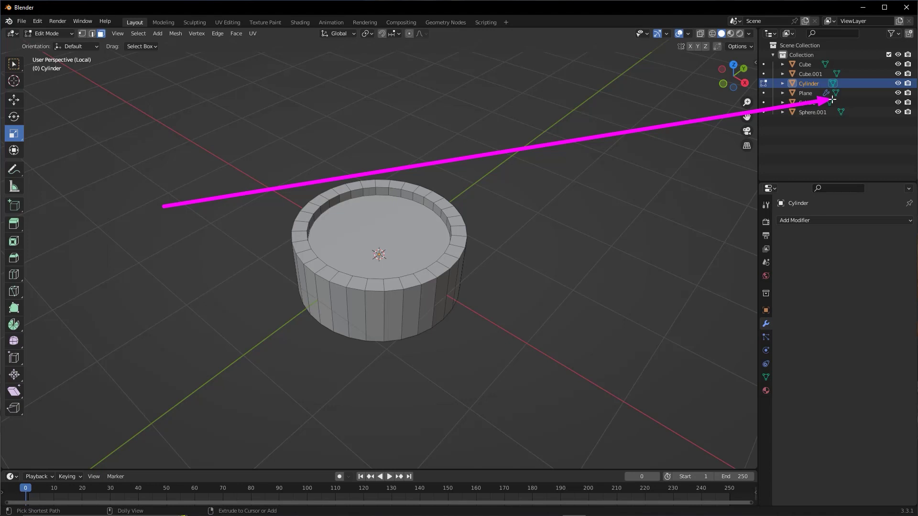
mouse_move(832, 100)
left_mouse_down()
mouse_move(799, 87)
mouse_move(450, 181)
mouse_move(412, 224)
left_mouse_up()
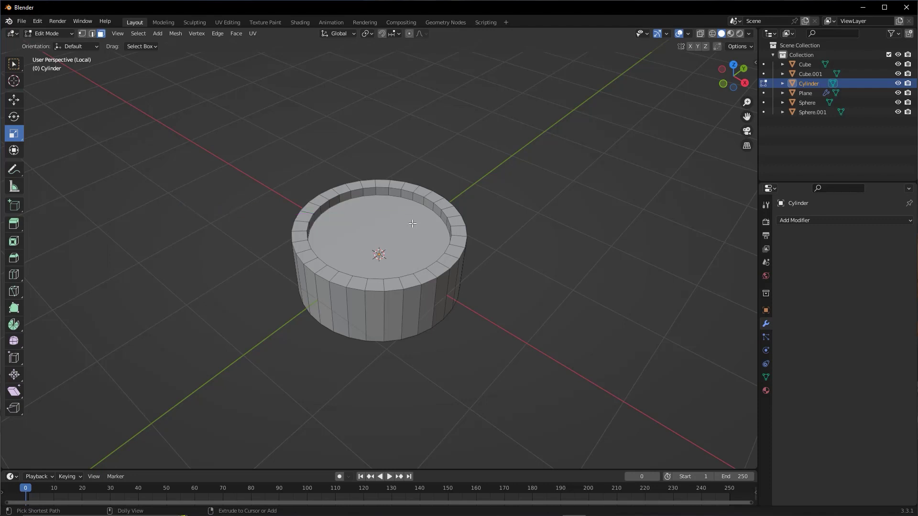
left_click_drag(131, 213, 96, 36)
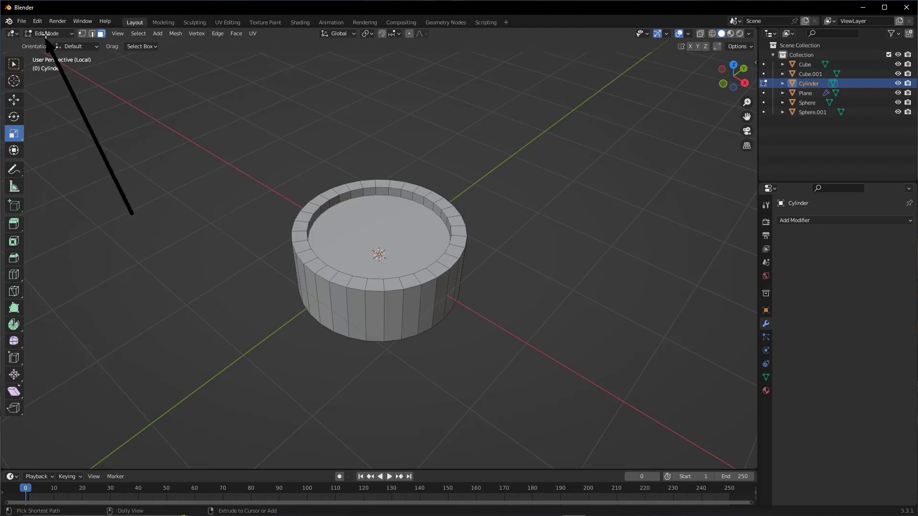
left_click(159, 34)
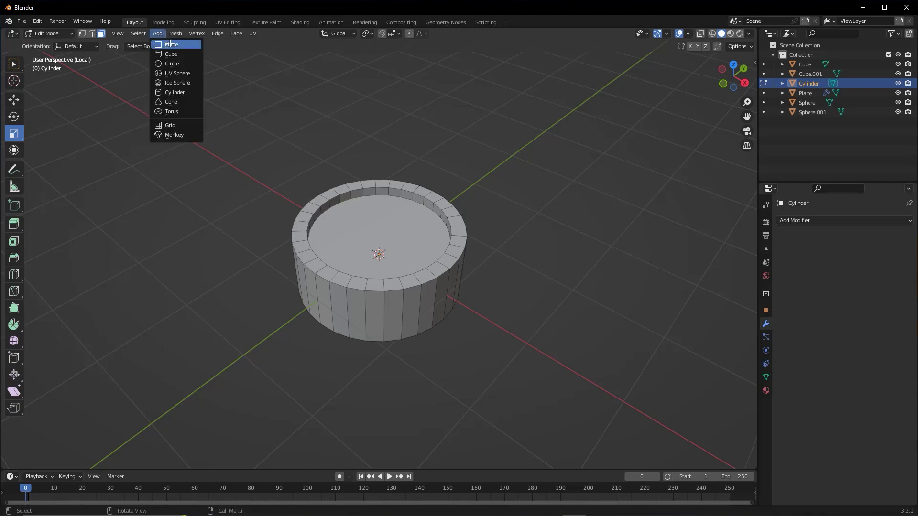
Step: Add a plane to the drum's mesh and raise it 0.75 m along Z
left_click(171, 44)
middle_click_drag(429, 185, 398, 203)
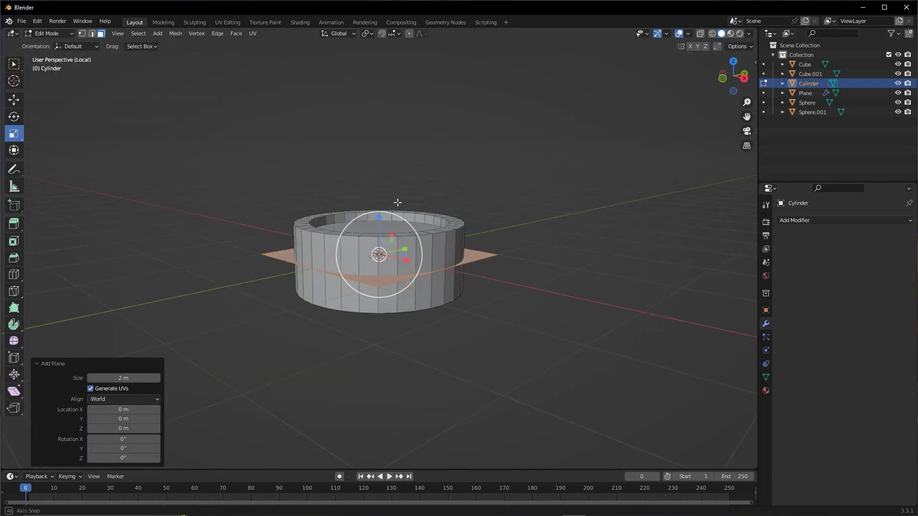
left_click(14, 99)
left_click_drag(379, 220, 378, 143)
key("KP_7")
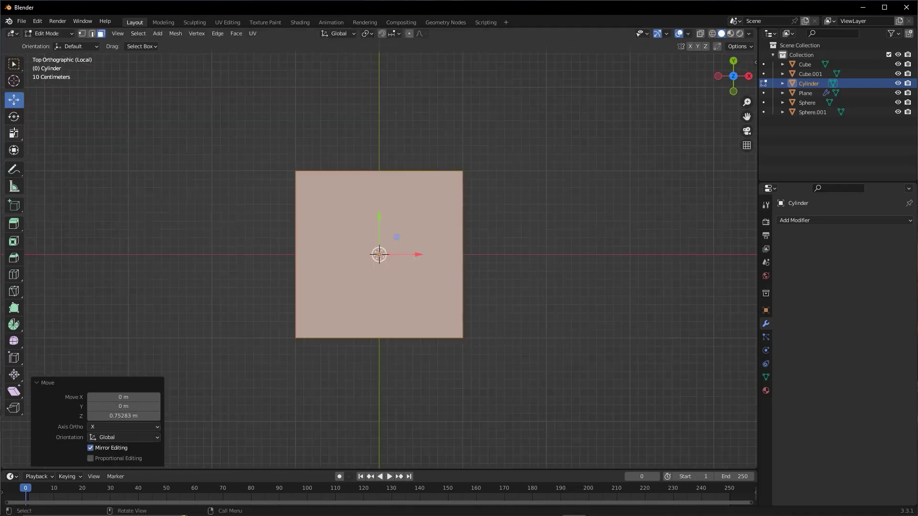
Step: Scale the plane down to 0.294 in X and 0.129 in Y, forming a small rectangle
key("shift+space")
key("s")
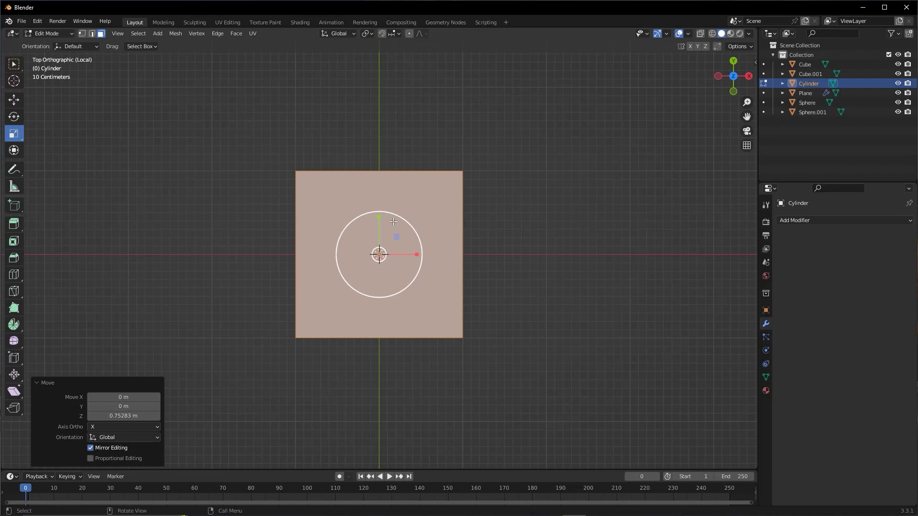
left_click_drag(380, 218, 383, 244)
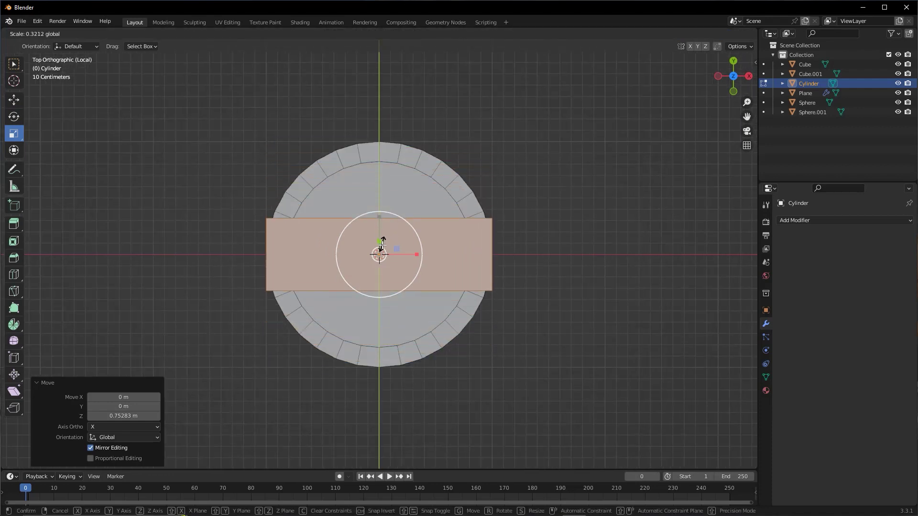
left_click_drag(382, 244, 390, 253)
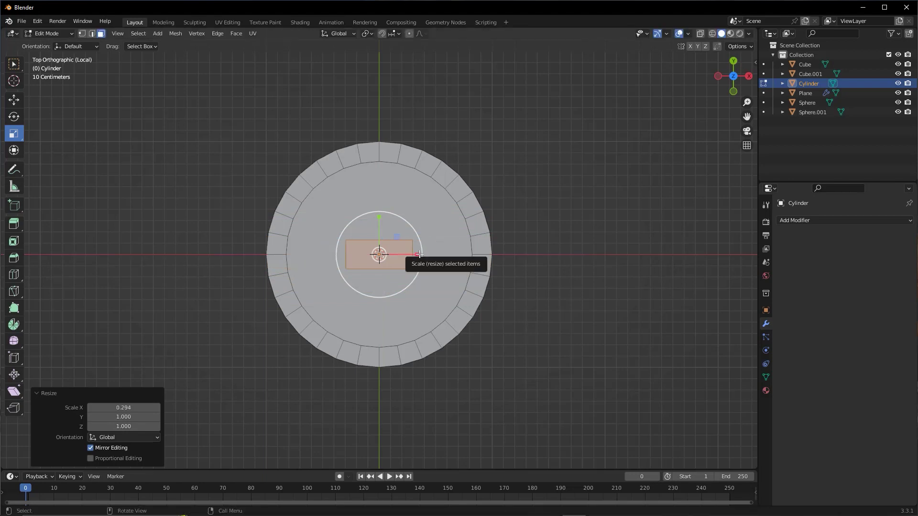
middle_click_drag(419, 255, 566, 168)
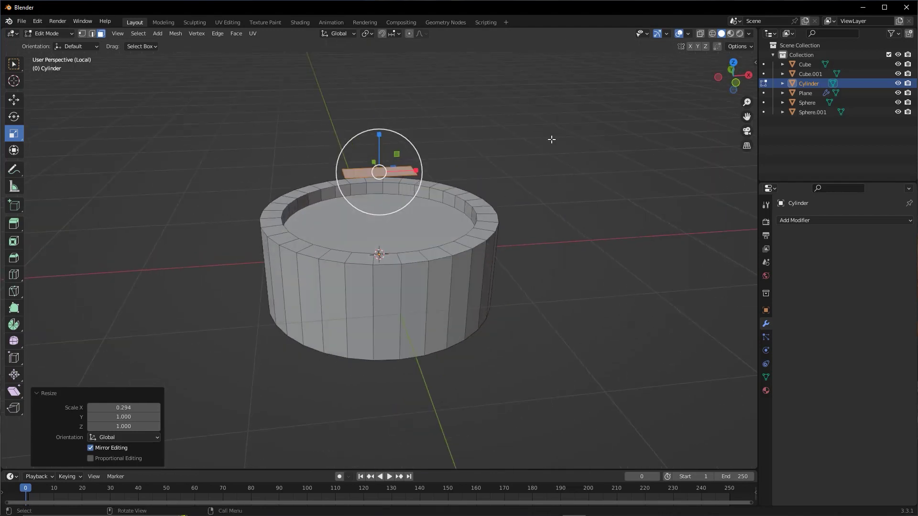
Step: Extrude the small rectangle upward 0.132 m into a thin box
key("e")
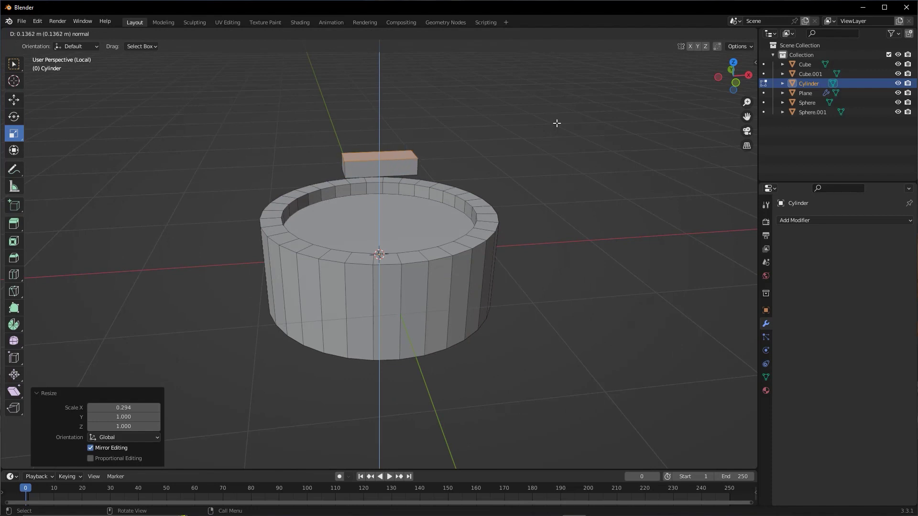
left_click(557, 122)
mouse_move(555, 123)
middle_mouse_down()
mouse_move(470, 164)
mouse_move(472, 155)
middle_mouse_up()
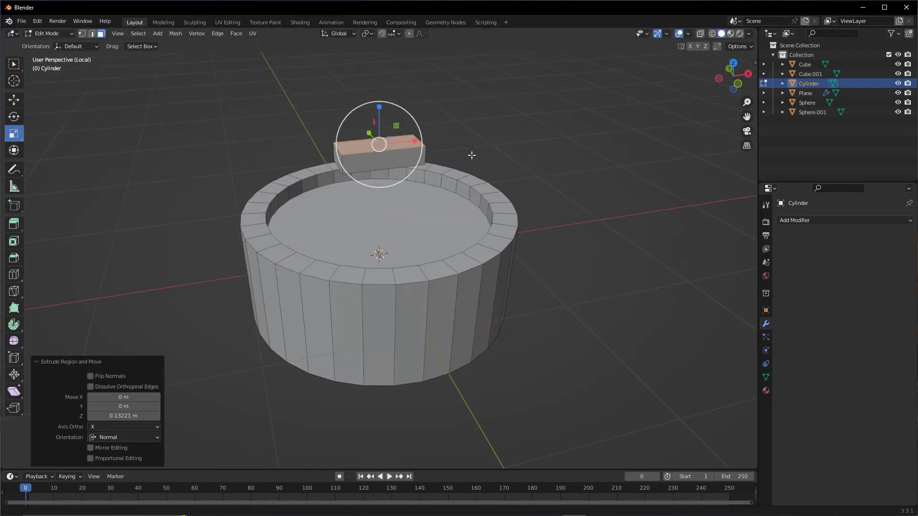
scroll(472, 156, "up", 1)
scroll(447, 179, "up", 2, "shift")
scroll(419, 188, "up", 1, "ctrl")
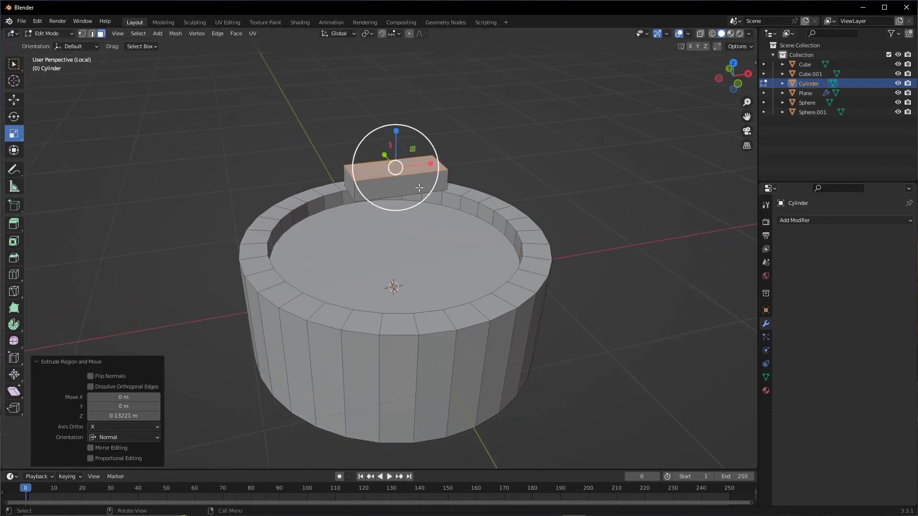
Step: Select the whole linked box and lower it 0.52 m into the drum's sunken well
left_click(485, 143)
left_click(377, 170)
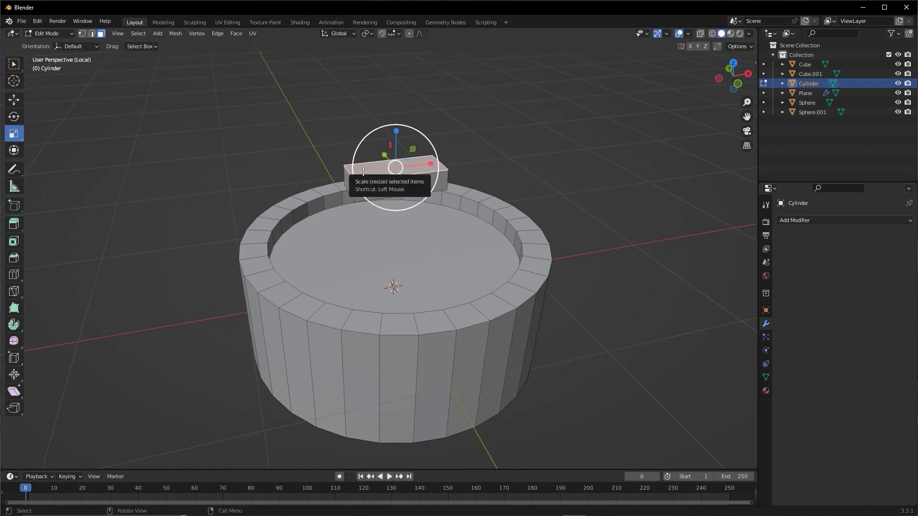
key("ctrl+l")
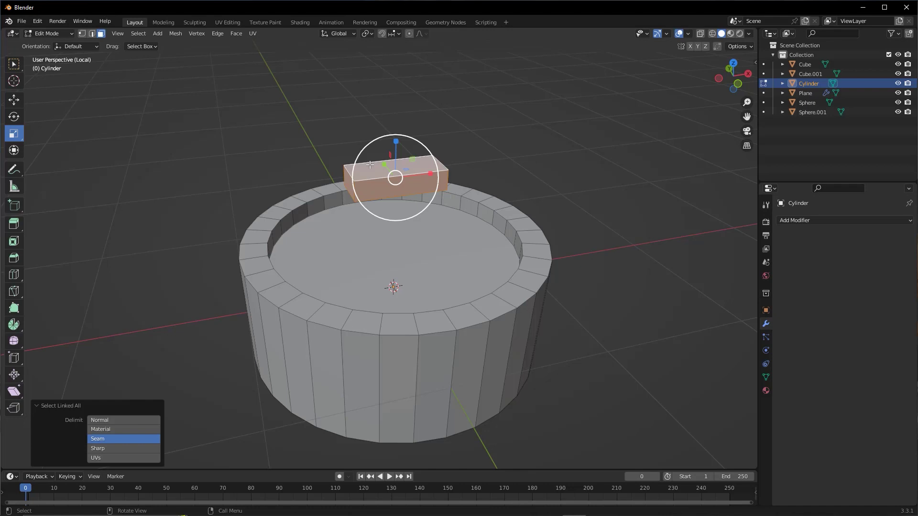
left_click(19, 101)
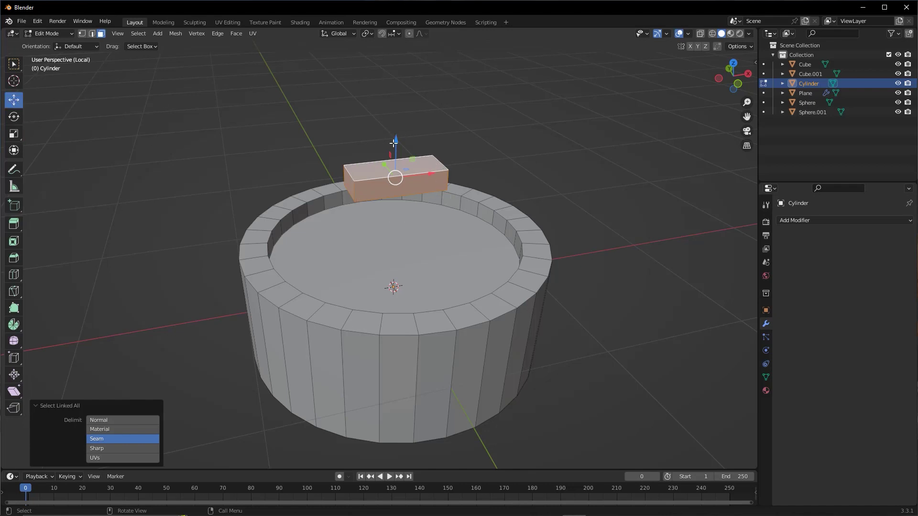
left_click_drag(393, 143, 397, 219)
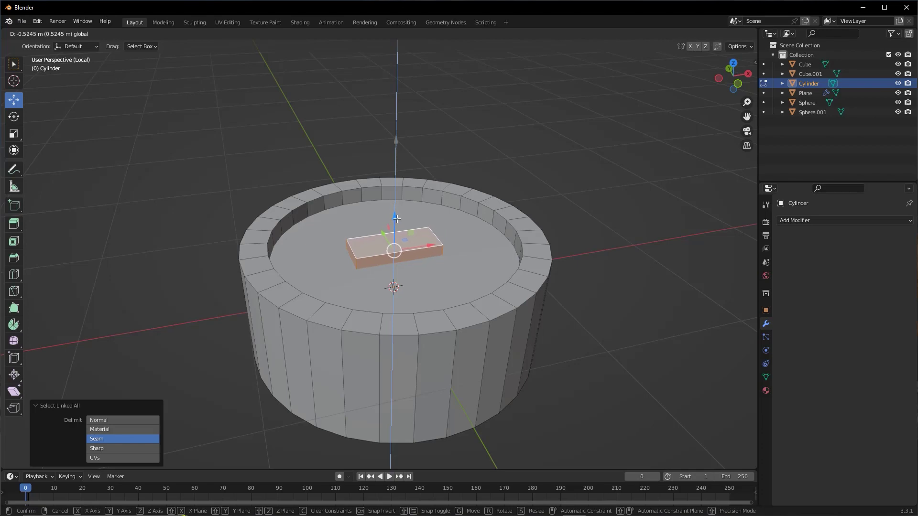
middle_click_drag(397, 218, 523, 203)
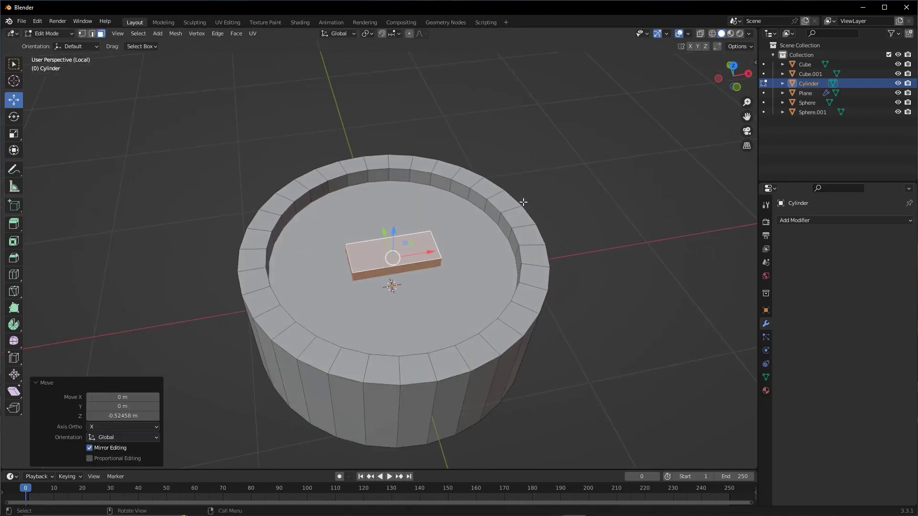
key("KP_7")
Step: Make a copy of the hub block in the drum's well
mouse_move(449, 278)
middle_mouse_down()
mouse_move(463, 260)
mouse_move(463, 273)
middle_mouse_up()
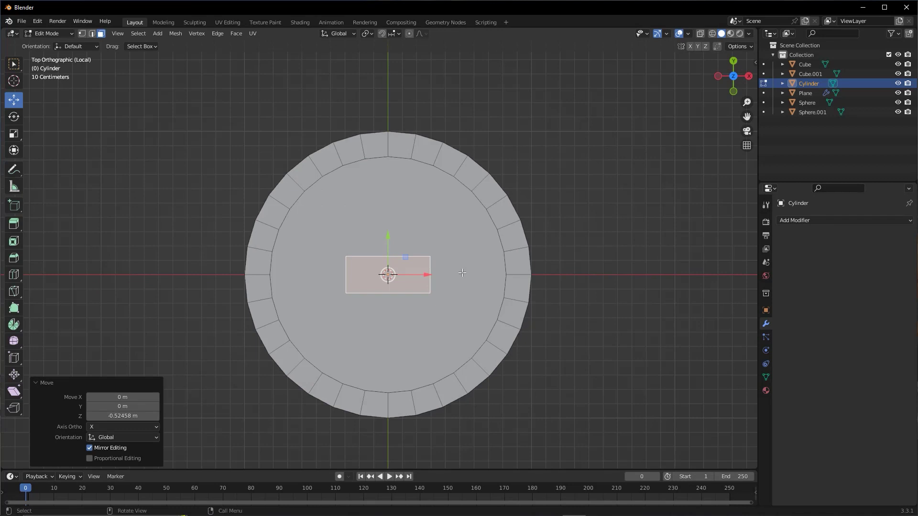
key("g")
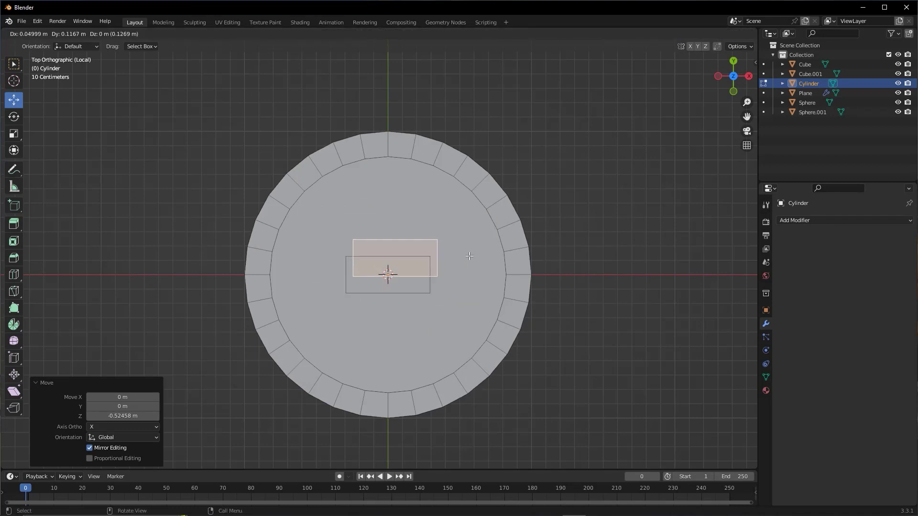
key("r")
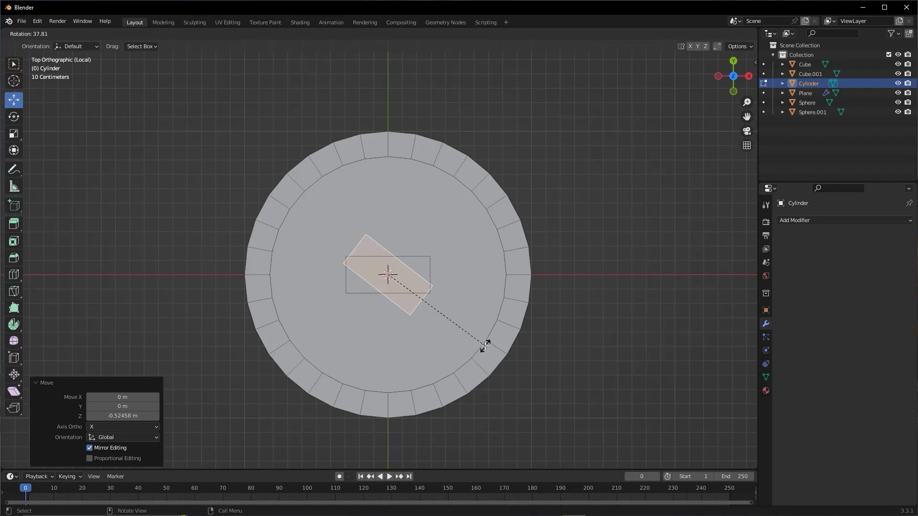
left_click(502, 263)
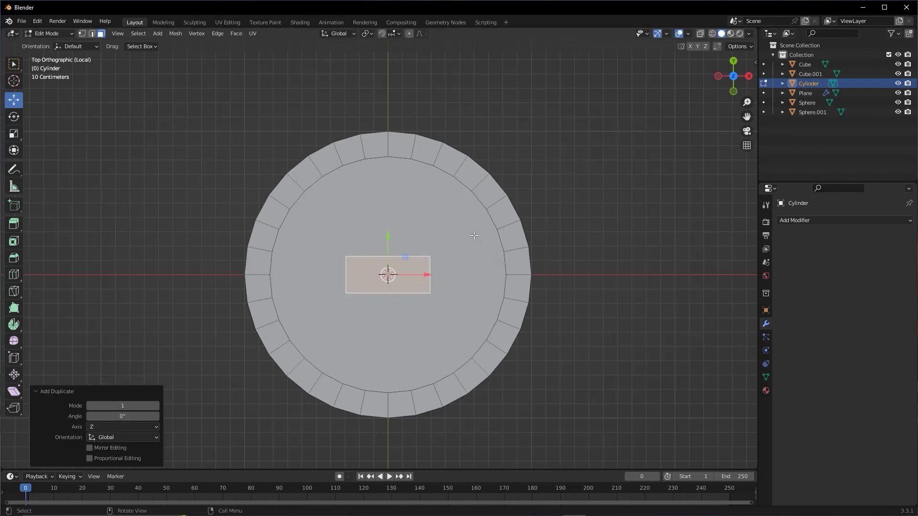
key("ctrl+z")
key("g")
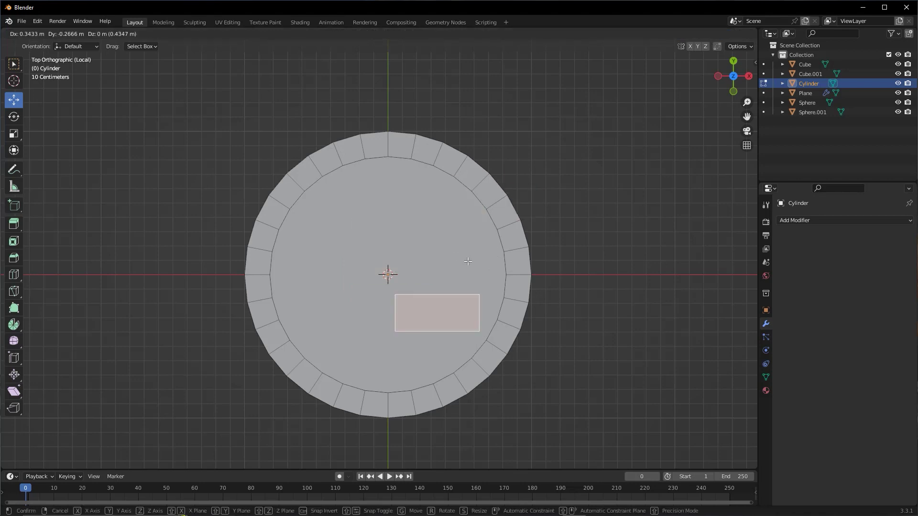
key("Escape")
Step: Rotate the copy exactly 90° to form a plus-shaped cross, then return to Object Mode
key("g")
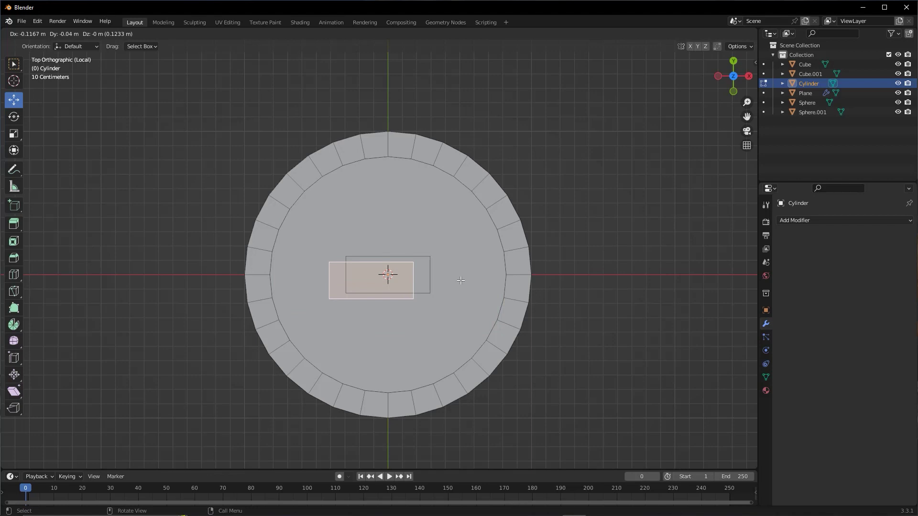
key("r")
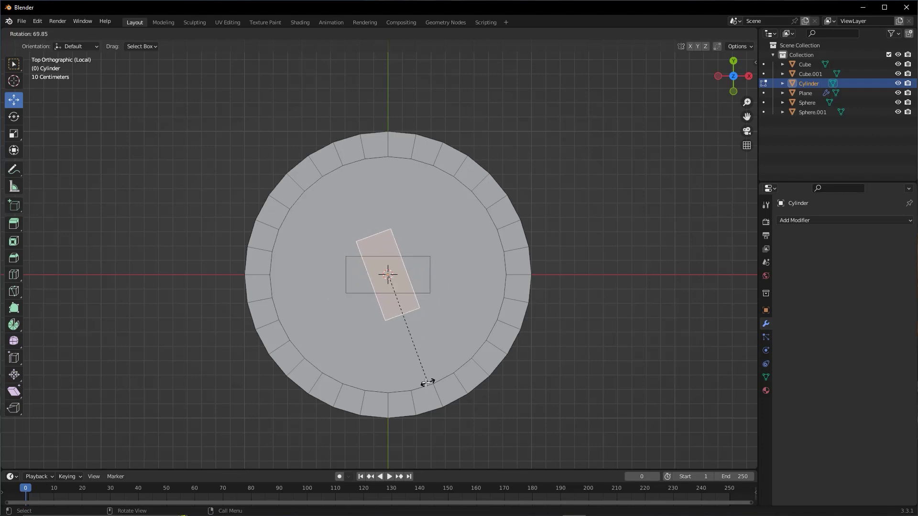
key("ctrl")
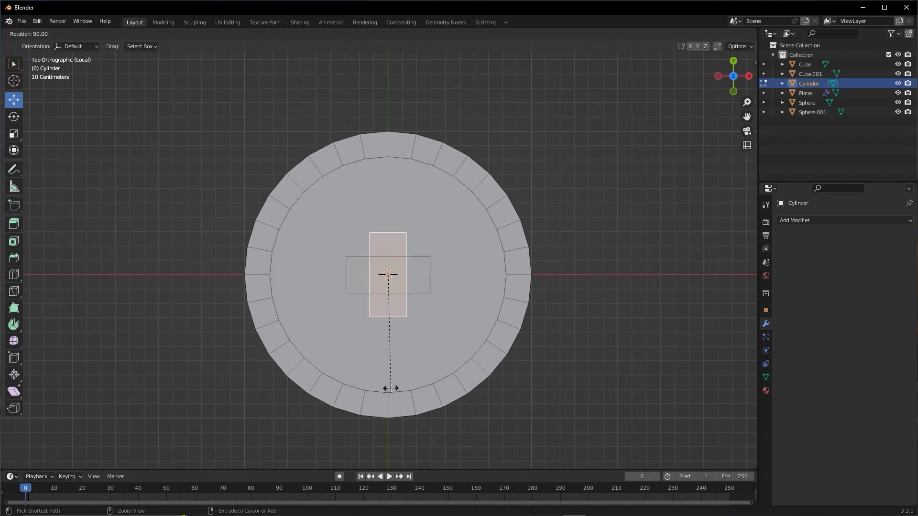
left_click(391, 388)
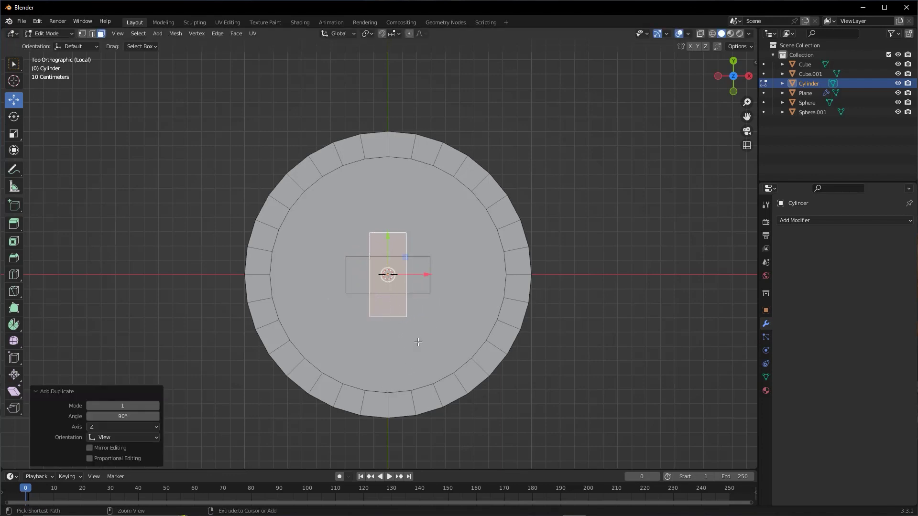
mouse_move(391, 389)
middle_mouse_down()
mouse_move(452, 234)
mouse_move(445, 250)
middle_mouse_up()
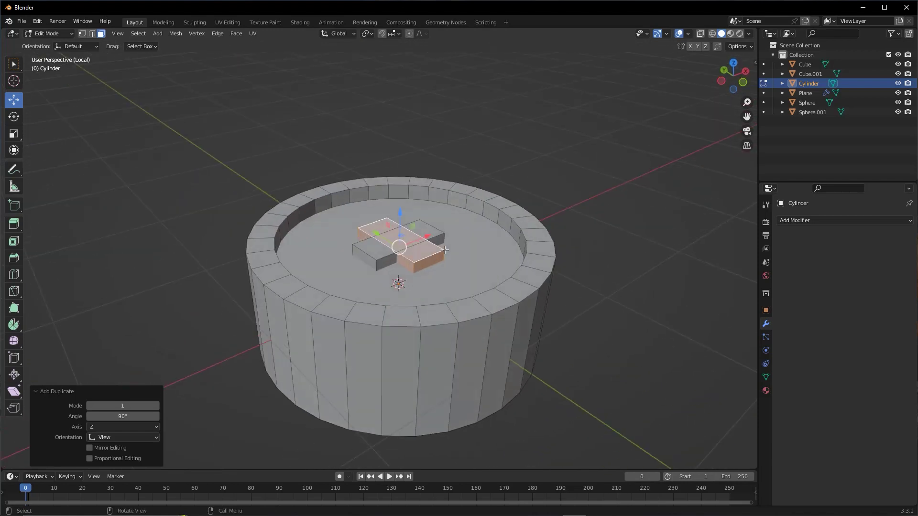
left_click(569, 153)
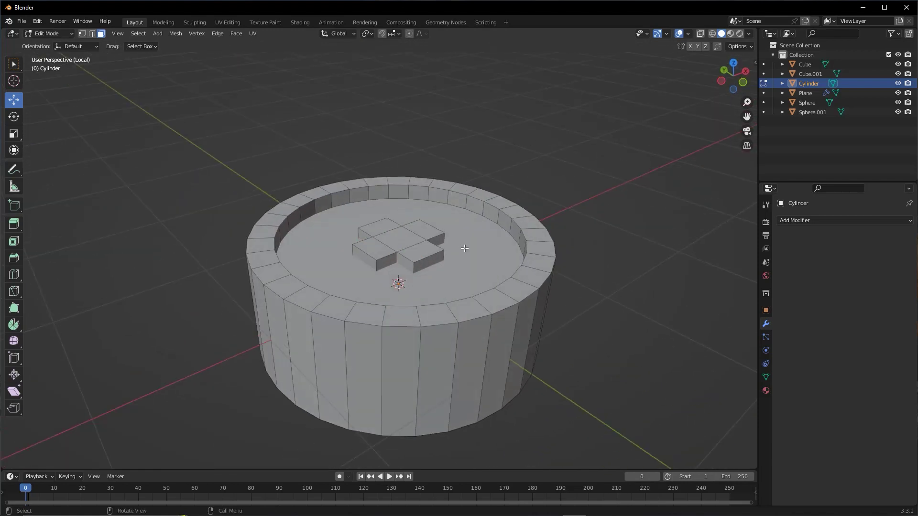
mouse_move(465, 248)
middle_mouse_down()
mouse_move(462, 205)
mouse_move(460, 251)
middle_mouse_up()
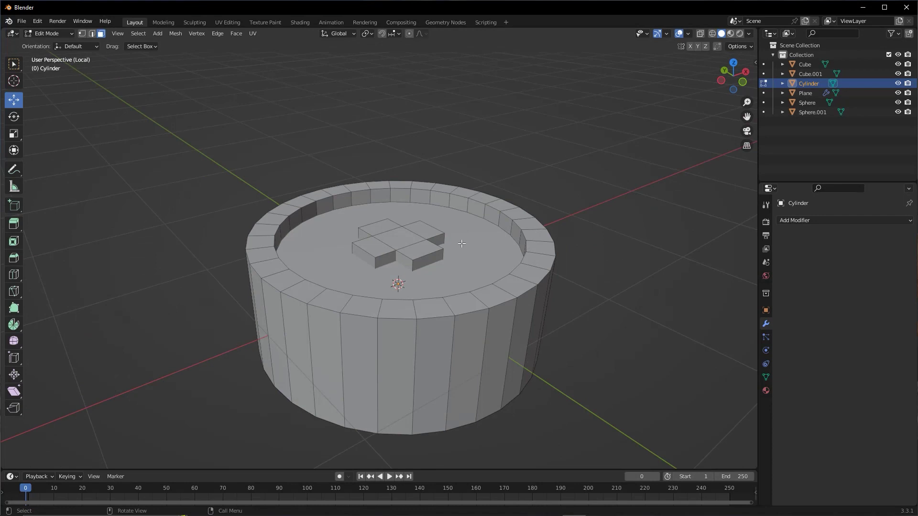
key("Tab")
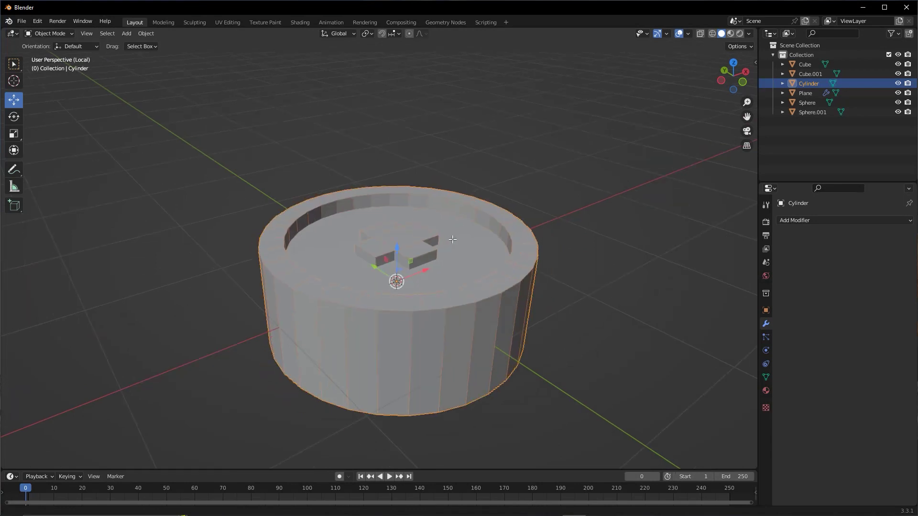
Step: Exit local view to show the whole truck again
mouse_move(427, 156)
middle_mouse_down("ctrl")
mouse_move(412, 257)
mouse_move(250, 181)
middle_mouse_up("ctrl")
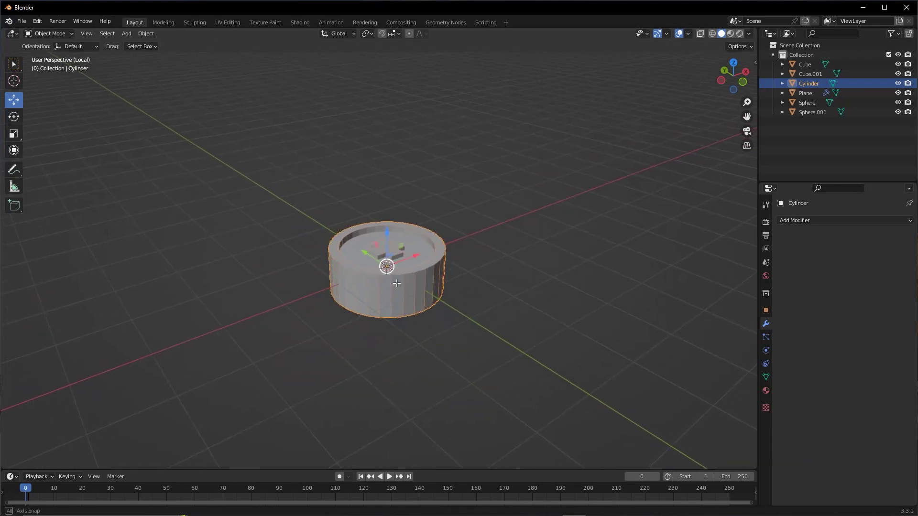
left_click(86, 33)
mouse_move(107, 116)
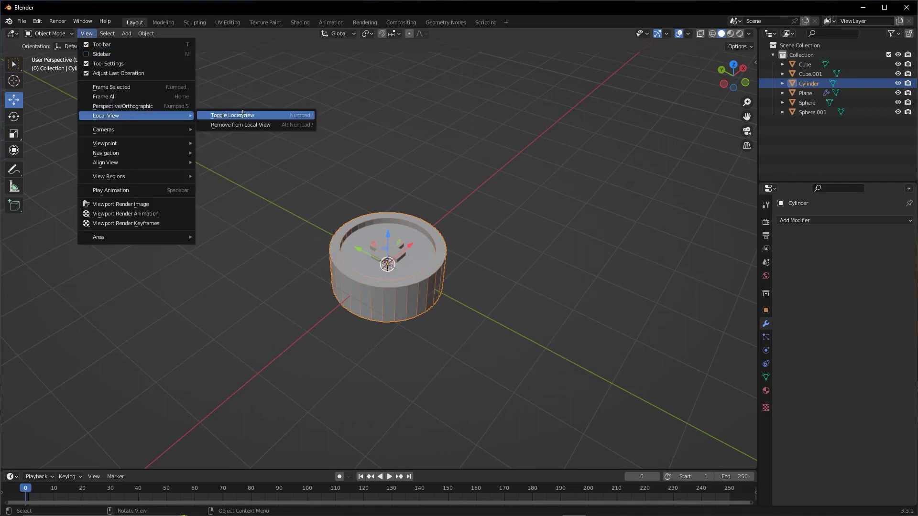
left_click(243, 115)
middle_click_drag(528, 330, 538, 247)
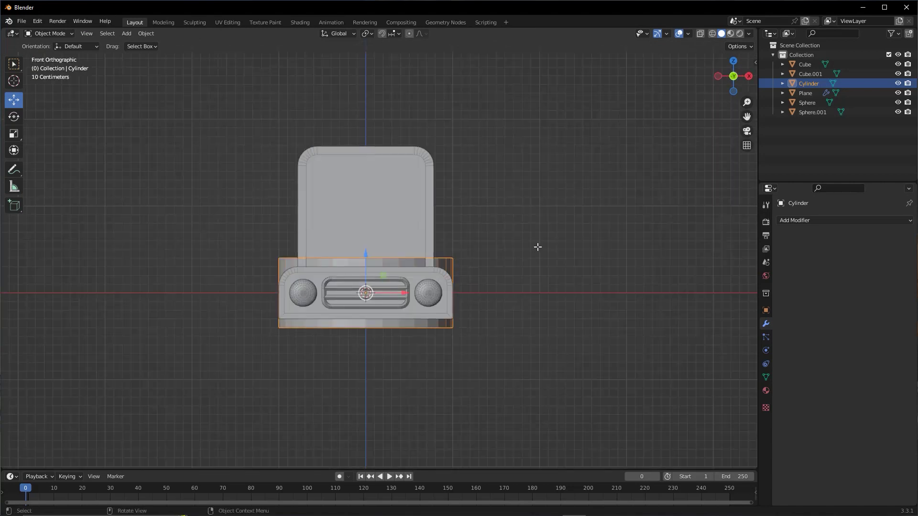
Step: Rotate the wheel cylinder 90° upright and scale it to 0.29
left_click(14, 116)
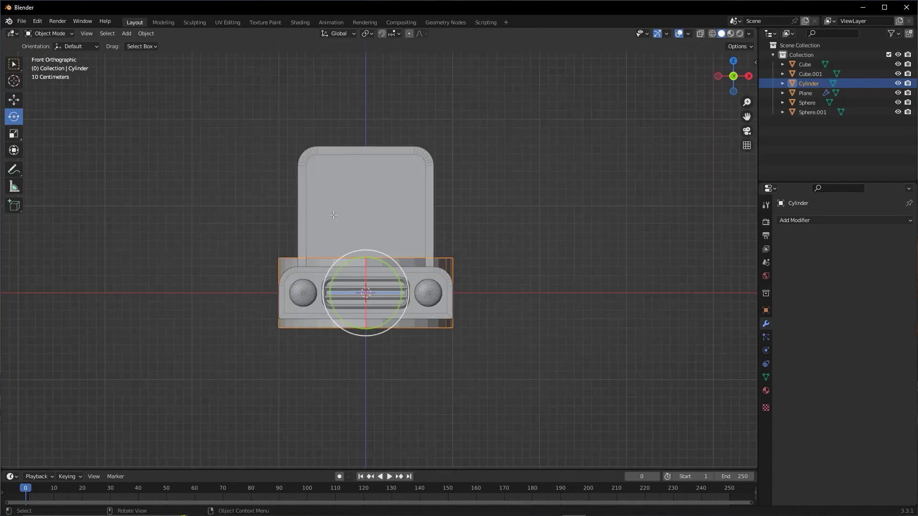
mouse_move(399, 261)
left_mouse_down()
mouse_move(484, 354)
mouse_move(461, 396)
left_mouse_up()
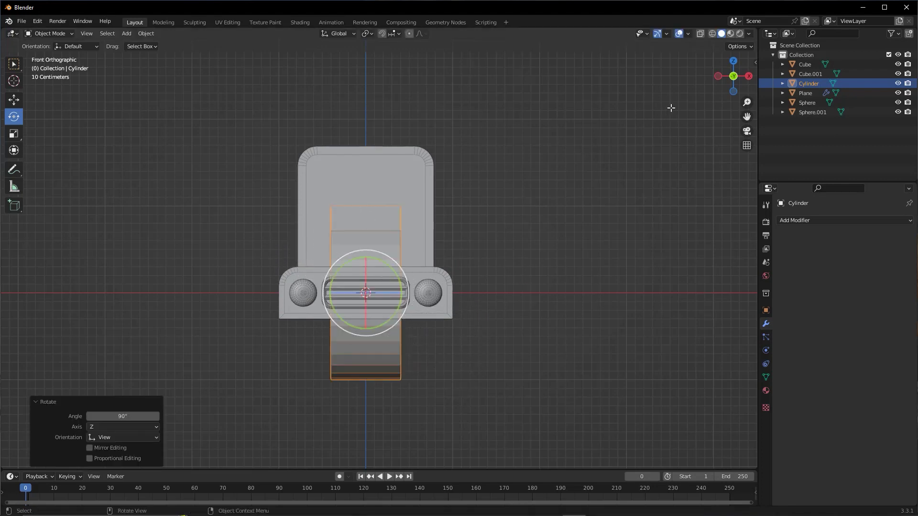
key("s")
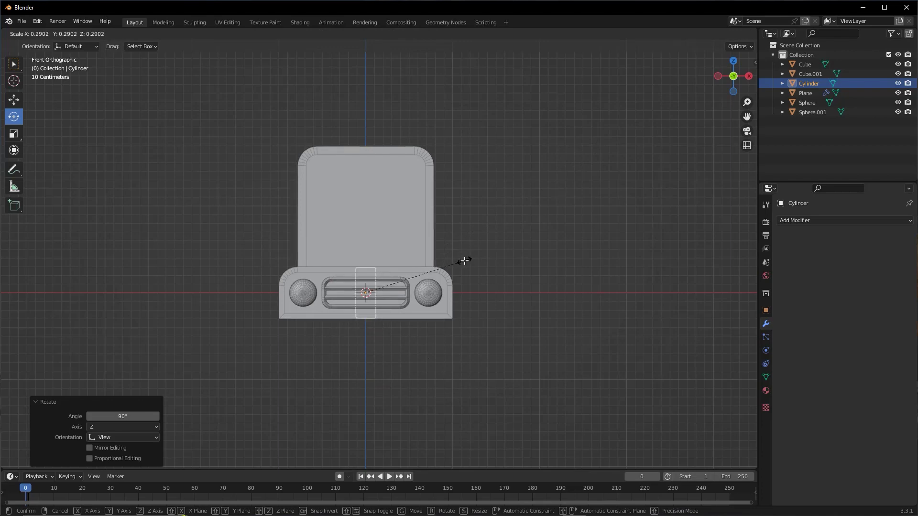
left_click(465, 260)
mouse_move(464, 261)
middle_mouse_down()
mouse_move(414, 215)
mouse_move(460, 152)
mouse_move(492, 176)
middle_mouse_up()
left_click(559, 225)
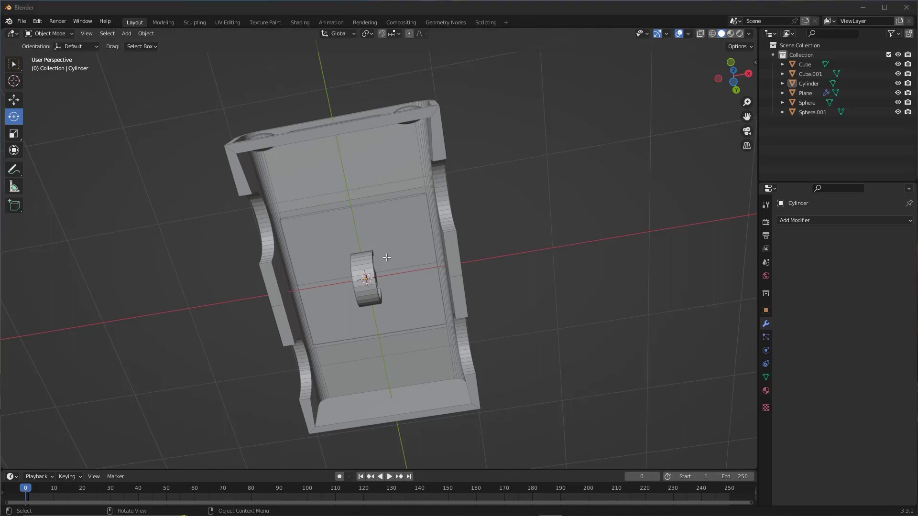
Step: Add a Mirror modifier to the wheel cylinder with only the Y and Z axes enabled
key("ctrl+KP_1")
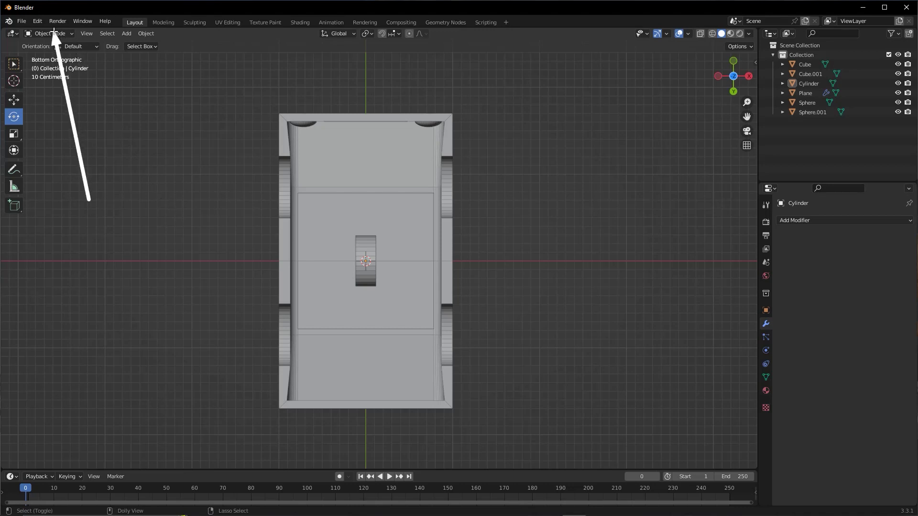
left_click(372, 244)
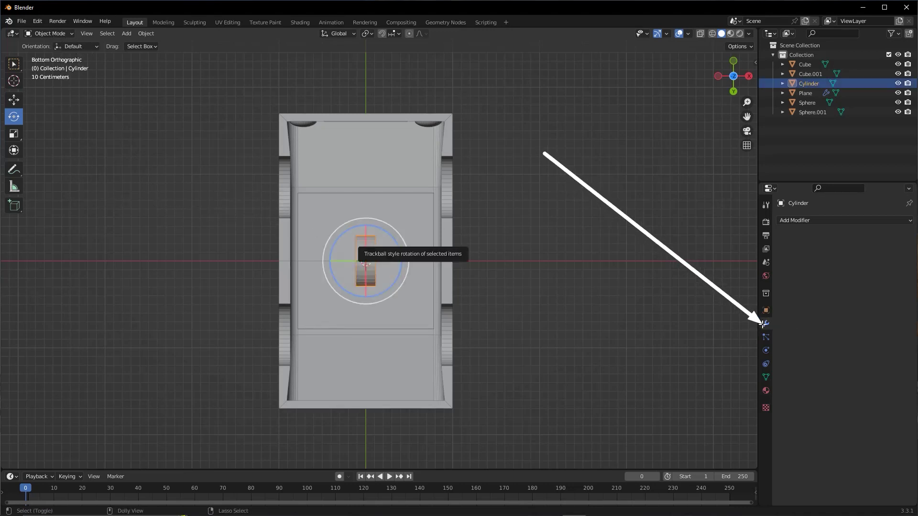
left_click(805, 220)
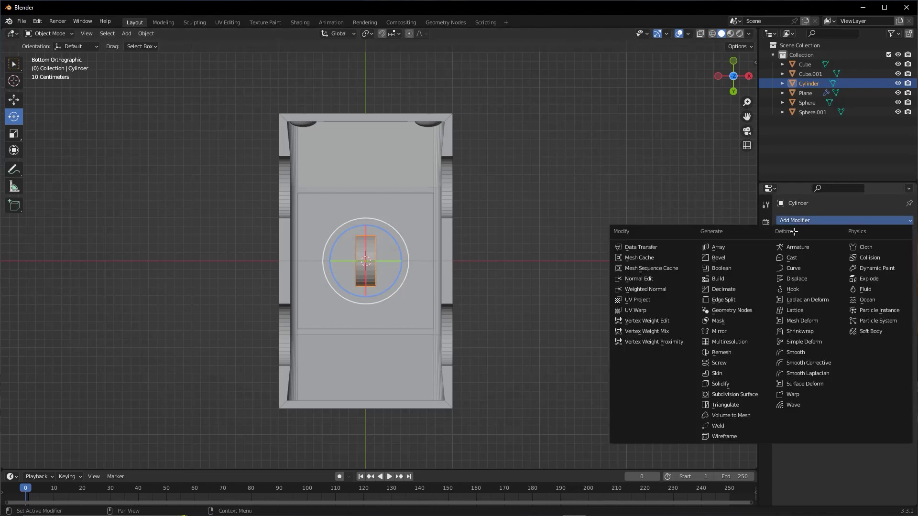
left_click(726, 331)
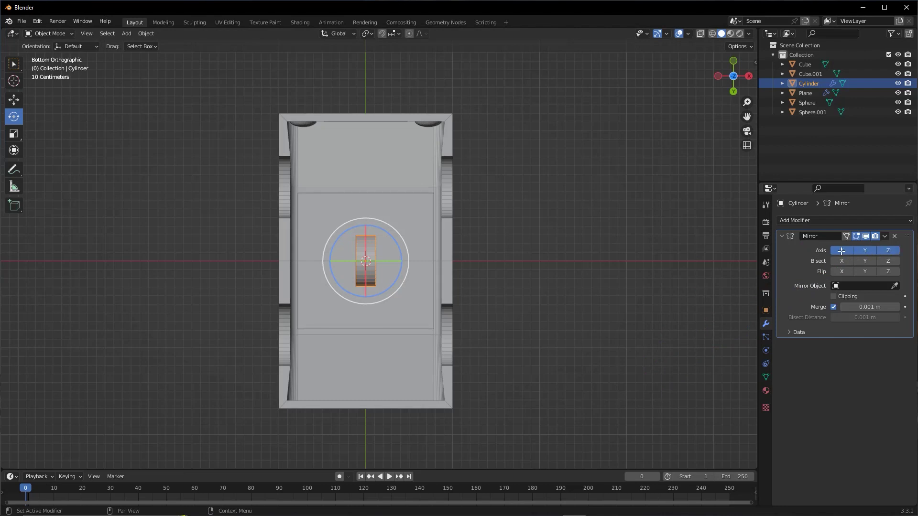
left_click(841, 251)
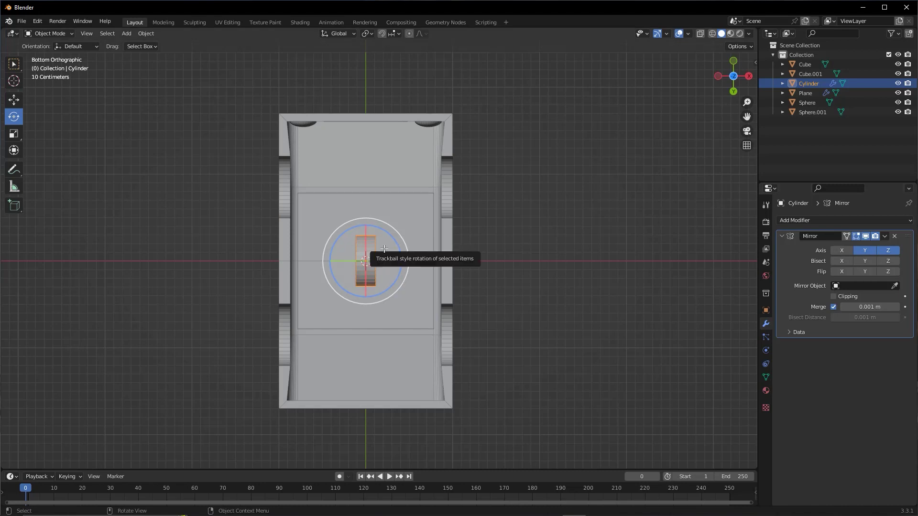
key("Tab")
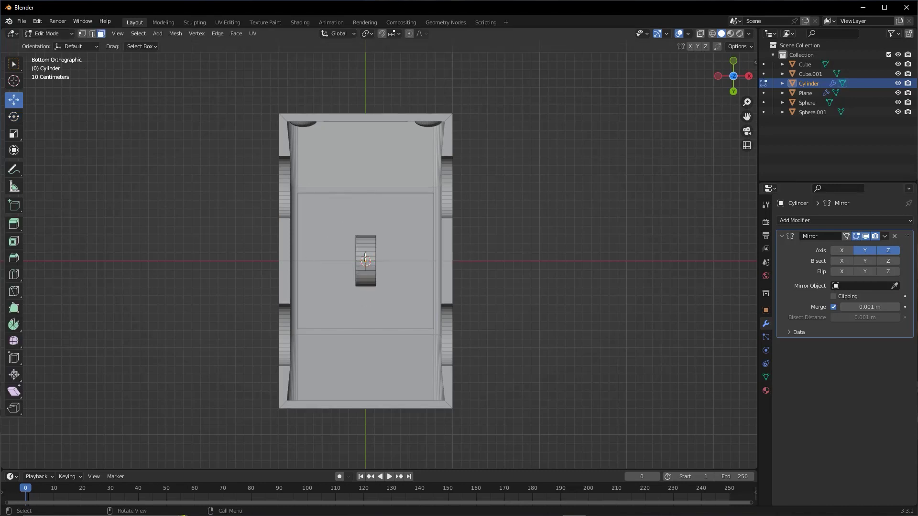
Step: Slide the whole wheel mesh out along X and forward along Y to a corner
key("a")
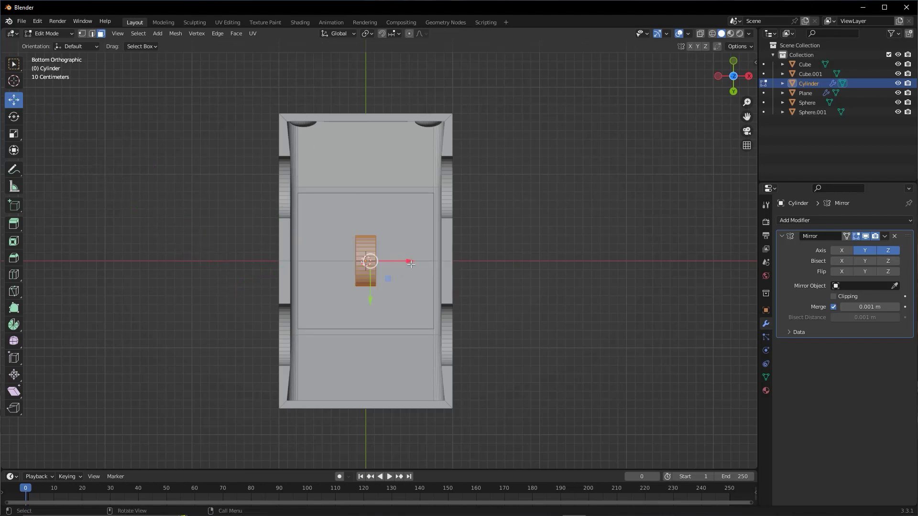
left_click_drag(414, 261, 483, 262)
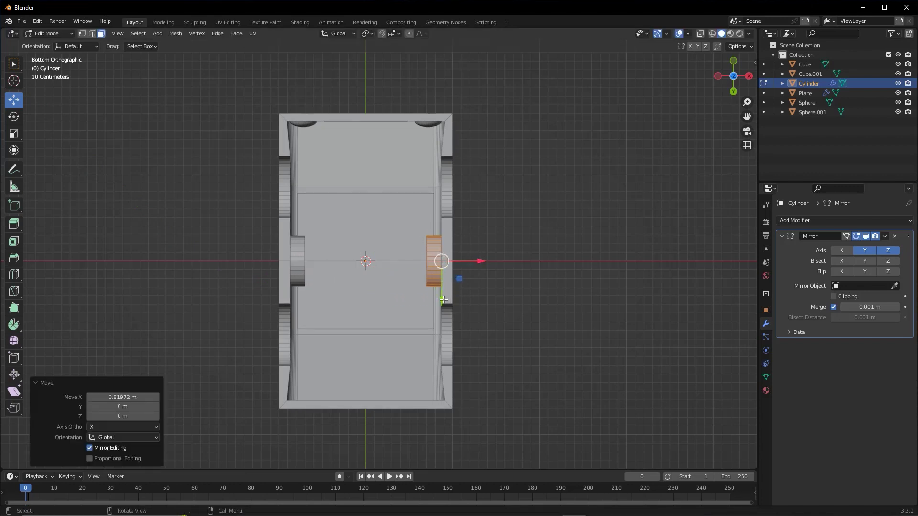
mouse_move(442, 301)
left_mouse_down()
mouse_move(453, 307)
mouse_move(459, 226)
left_mouse_up()
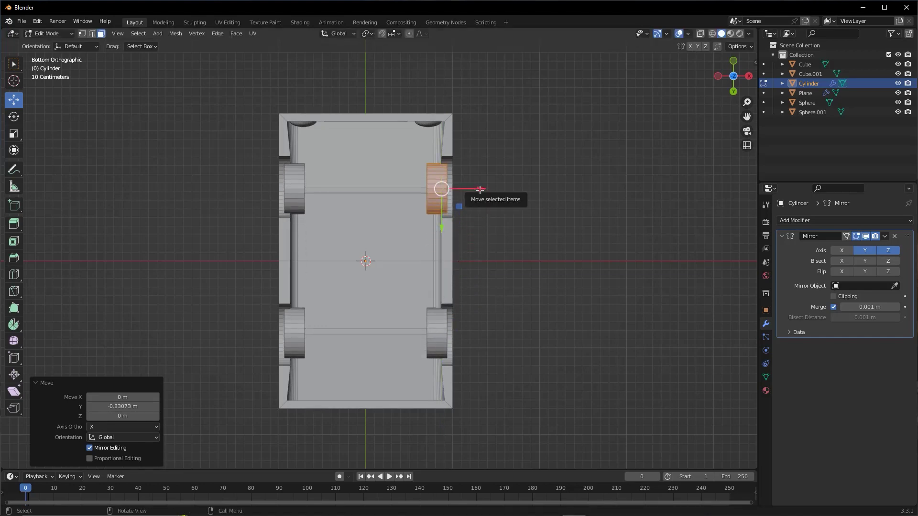
left_click(536, 205)
mouse_move(426, 200)
middle_mouse_down()
mouse_move(340, 272)
mouse_move(347, 279)
middle_mouse_up()
Step: In side view, lower the wheel along Z below the chassis, then return to Object Mode
key("l")
key("KP_3")
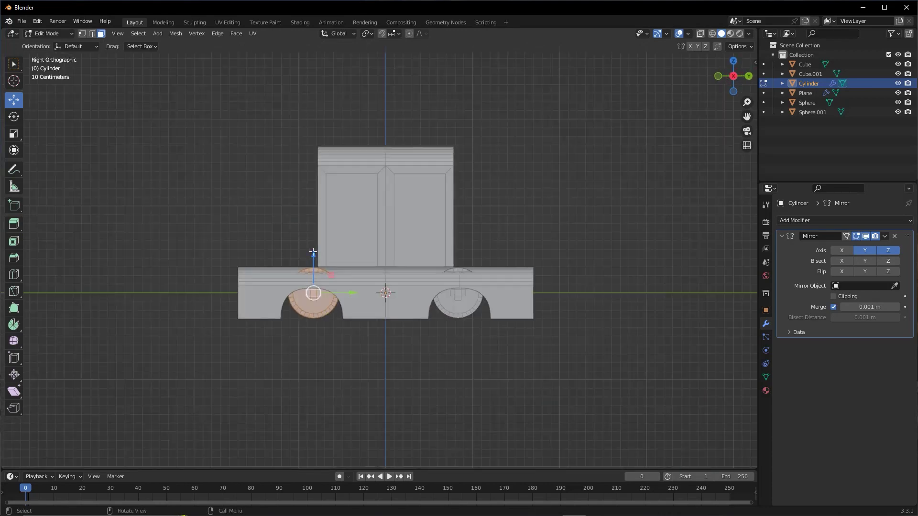
key("g")
key("z")
left_click(352, 318)
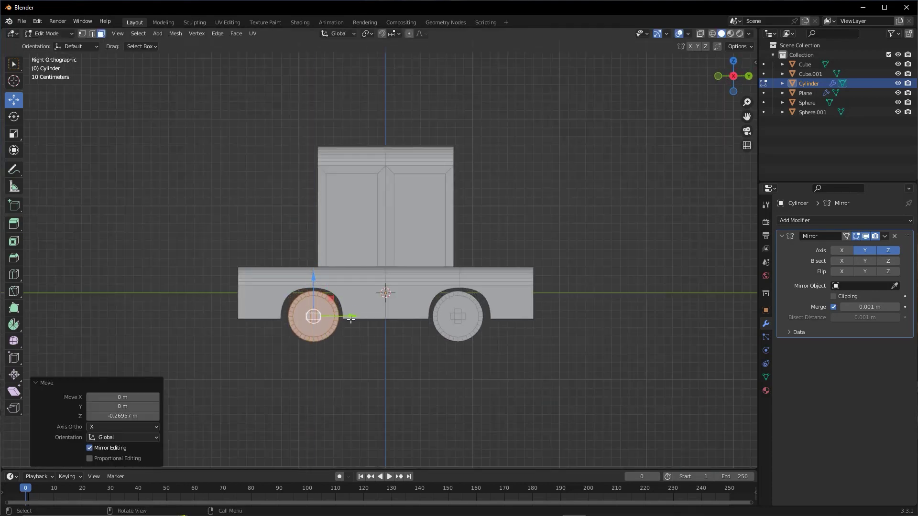
left_click_drag(352, 315, 347, 316)
left_click(347, 316)
middle_click_drag(347, 317, 431, 268)
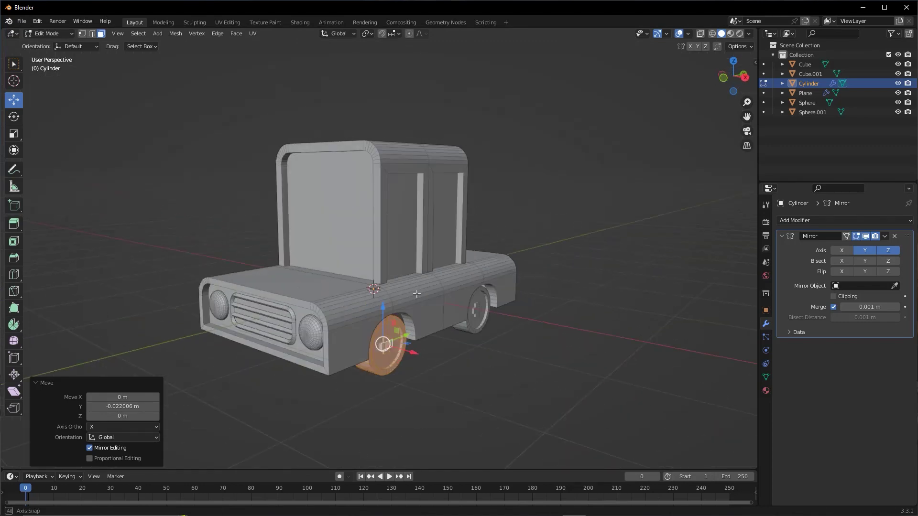
key("Tab")
mouse_move(506, 282)
middle_mouse_down()
mouse_move(501, 247)
mouse_move(547, 233)
middle_mouse_up()
left_click(546, 233)
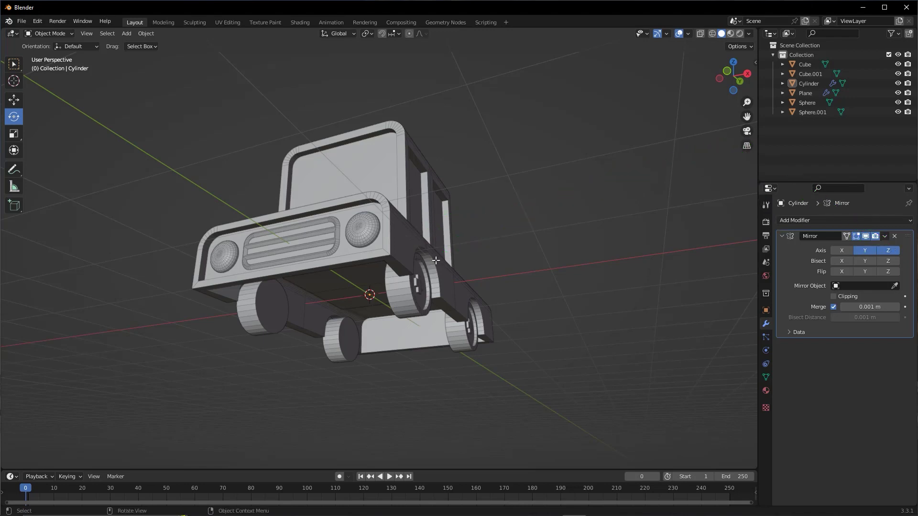
Step: Orbit to a three-quarter view of the truck and open the Add Mesh menu
middle_click_drag(428, 250, 421, 345)
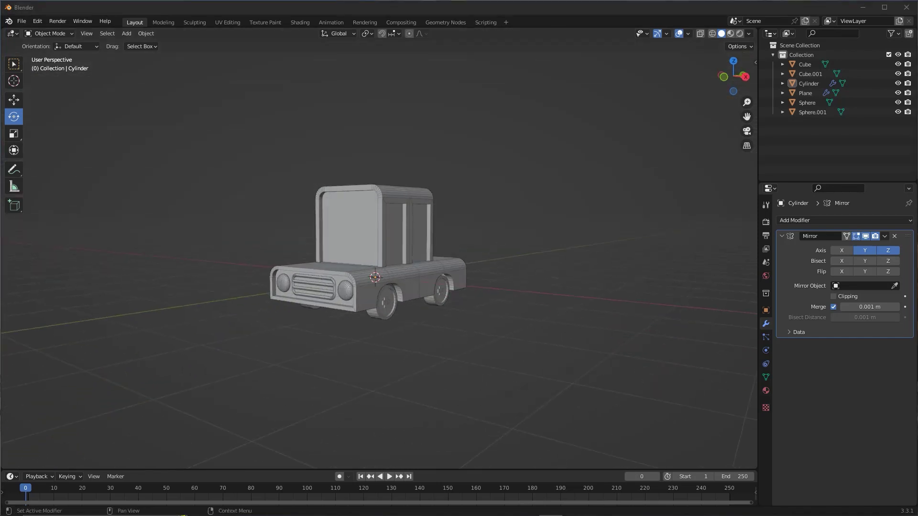
middle_click_drag(392, 237, 421, 235)
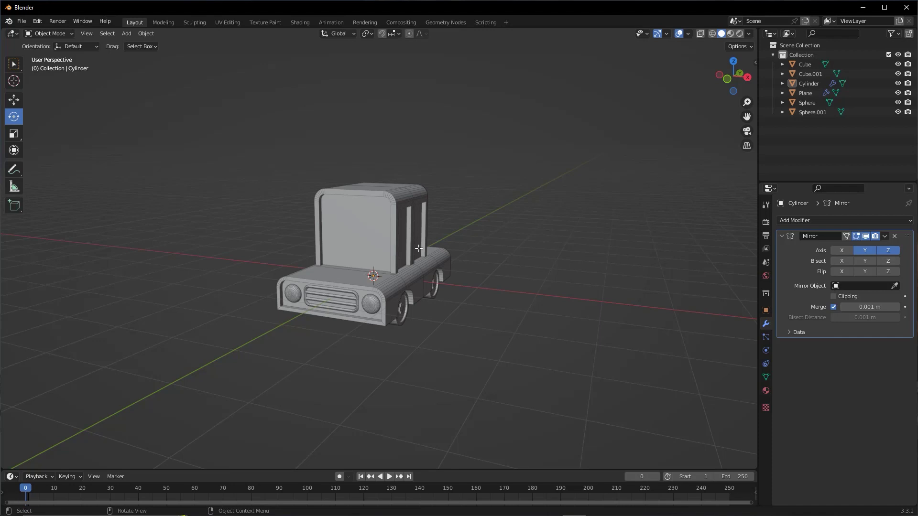
middle_click_drag(419, 248, 373, 251)
scroll(413, 254, "up", 2)
key("Tab")
key("Tab")
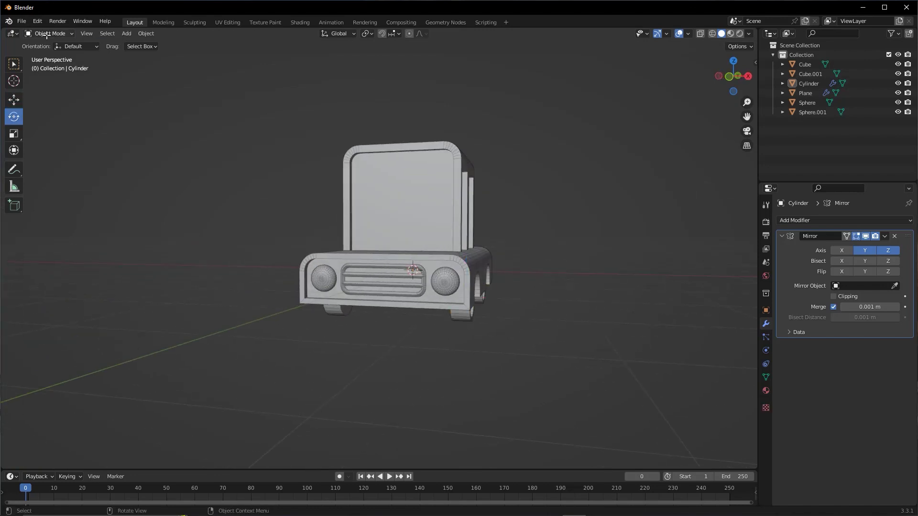
left_click(46, 34)
mouse_move(459, 229)
middle_mouse_down("alt")
mouse_move(540, 249)
mouse_move(524, 265)
middle_mouse_up("alt")
left_click(126, 34)
mouse_move(141, 44)
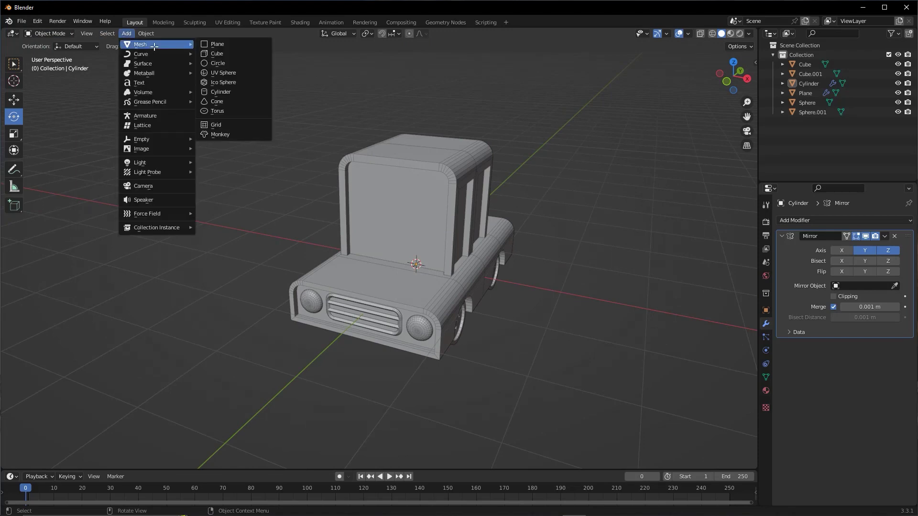
Step: Add a new cube and scale it down to 0.16
left_click(225, 55)
key("KP_1")
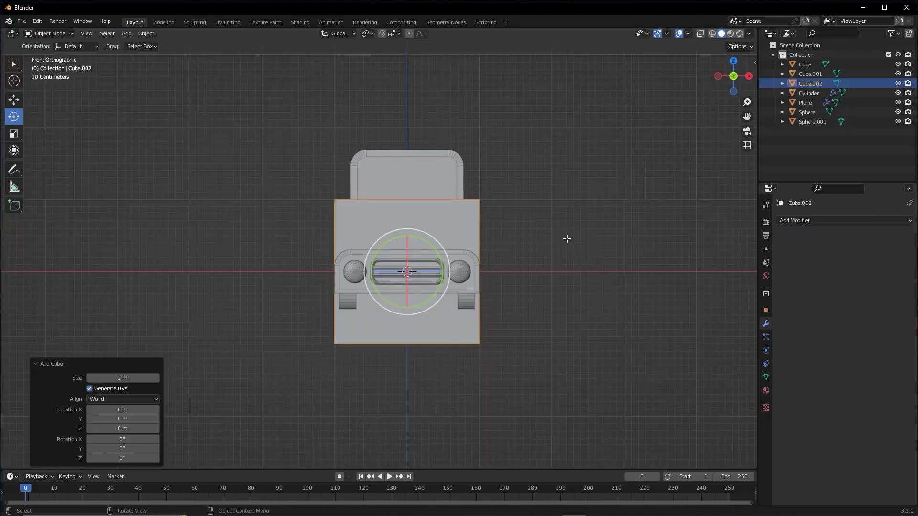
key("s")
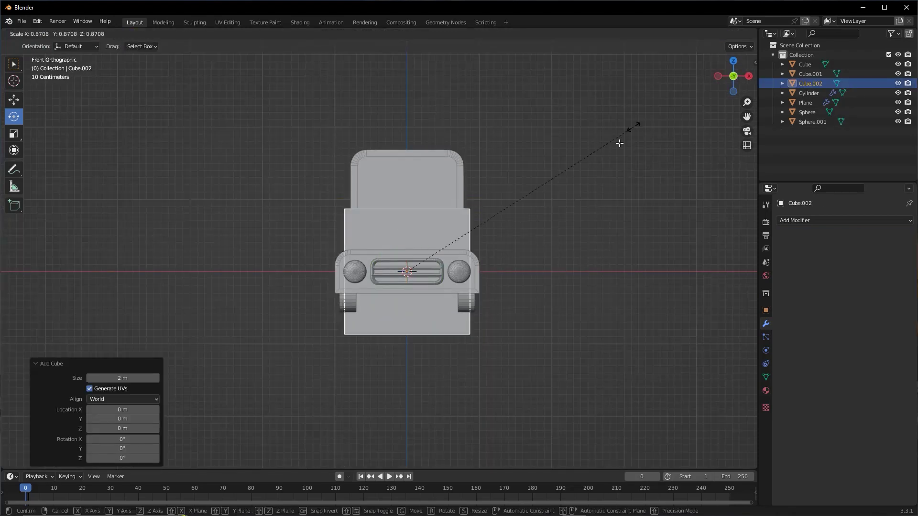
left_click(452, 249)
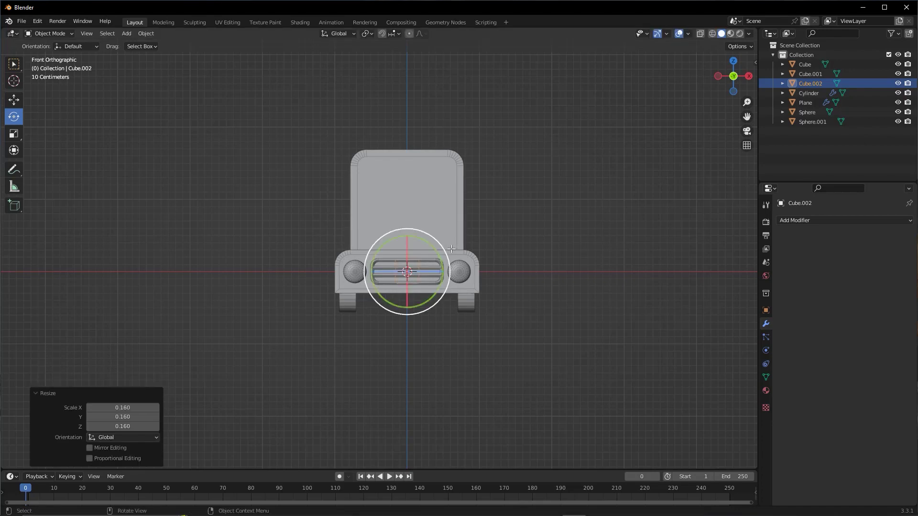
key("KP_7")
key("KP_1")
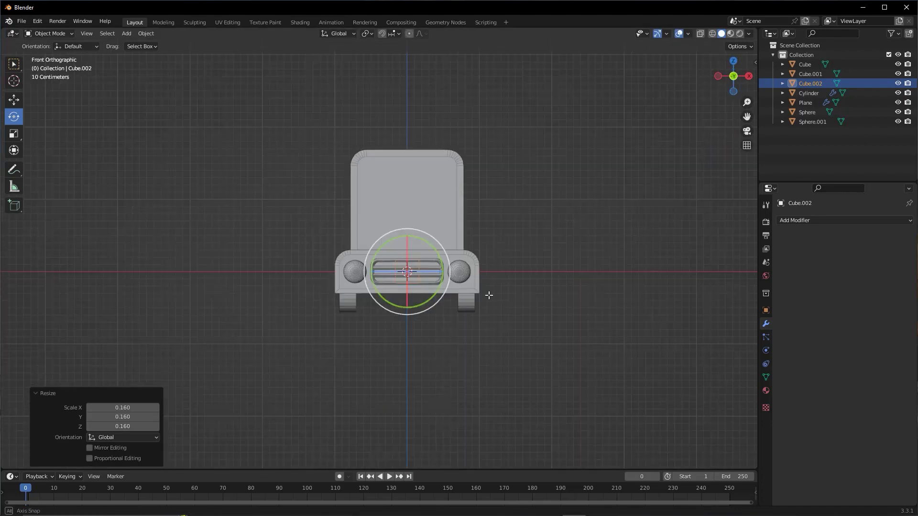
Step: Isolate the new cube in local view, briefly checking it against the whole truck
key("KP_Divide")
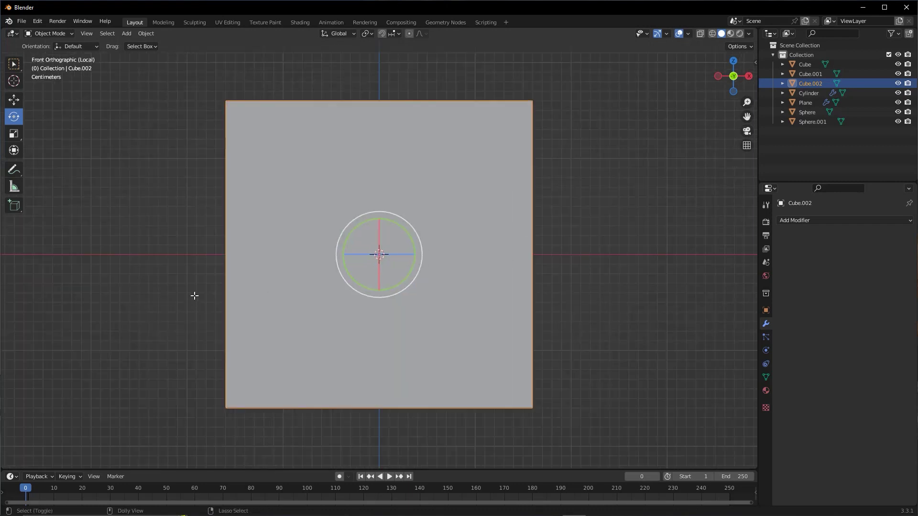
left_click(87, 33)
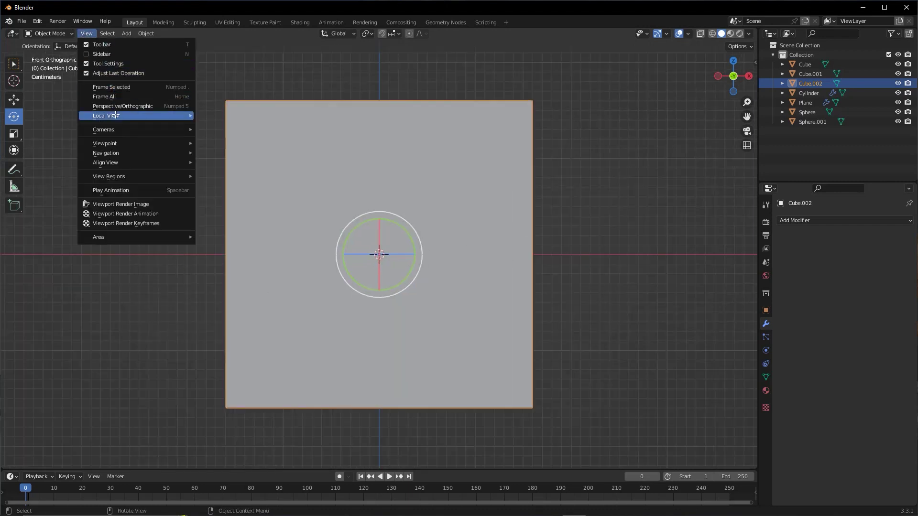
mouse_move(136, 115)
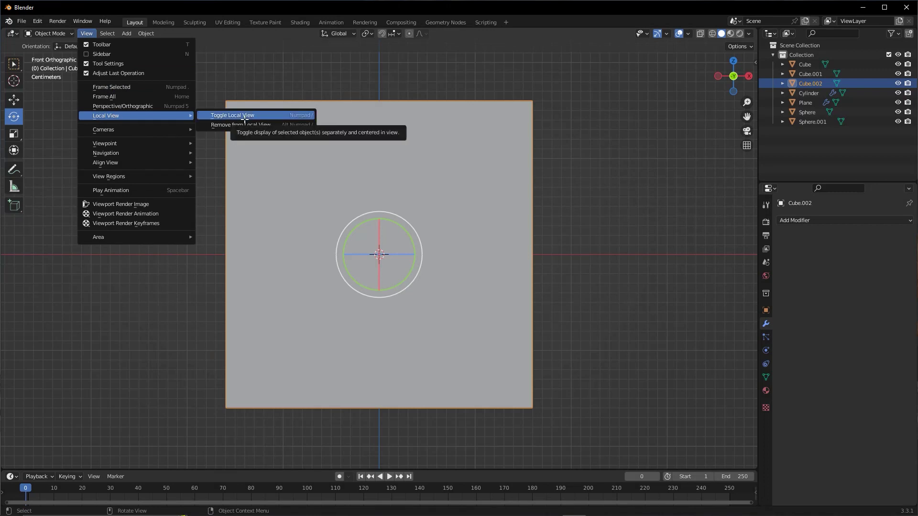
key("KP_3")
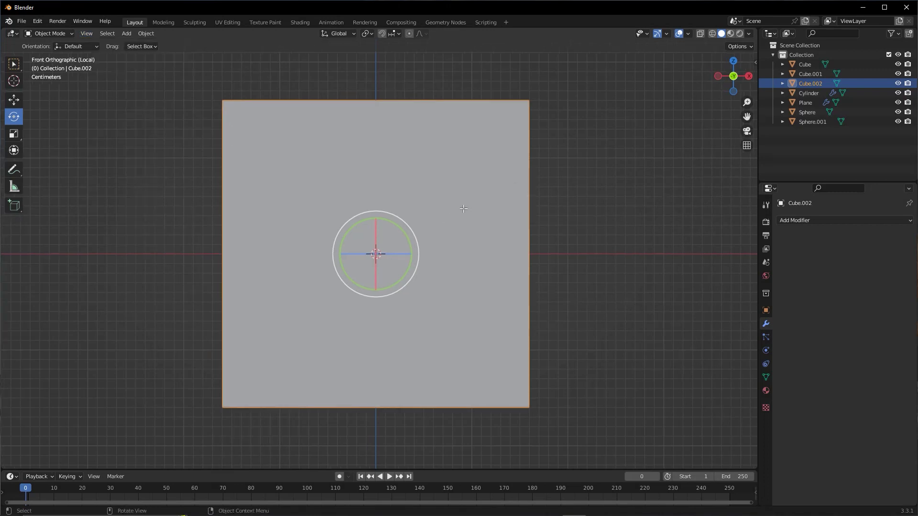
key("KP_Divide")
mouse_move(447, 202)
middle_mouse_down()
mouse_move(453, 220)
mouse_move(511, 259)
mouse_move(474, 259)
middle_mouse_up()
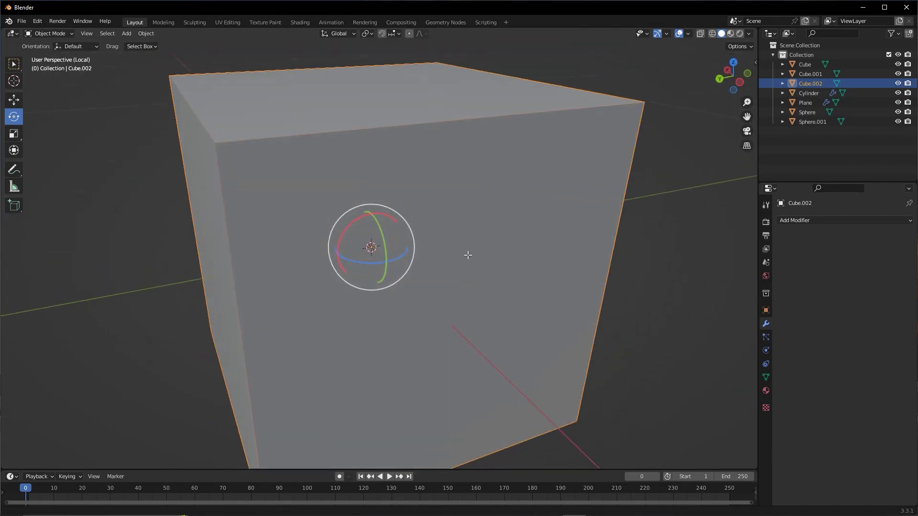
scroll(474, 259, "down", 5)
mouse_move(668, 418)
middle_mouse_down()
mouse_move(464, 235)
mouse_move(467, 252)
middle_mouse_up()
key("KP_Divide")
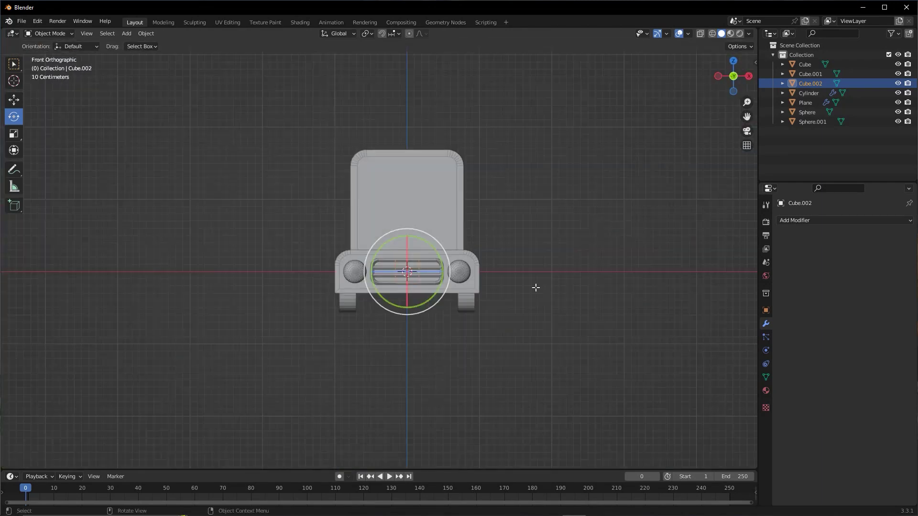
mouse_move(535, 287)
middle_mouse_down()
mouse_move(429, 255)
mouse_move(566, 221)
middle_mouse_up()
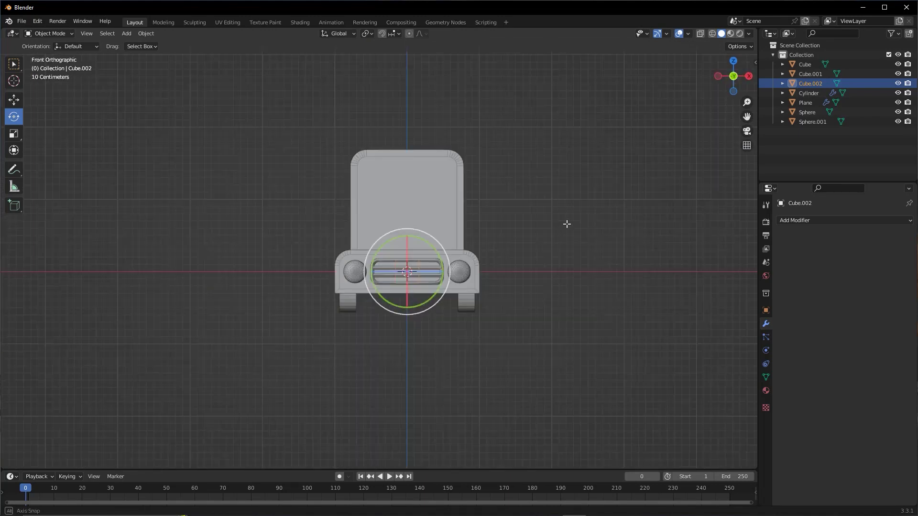
key("KP_Divide")
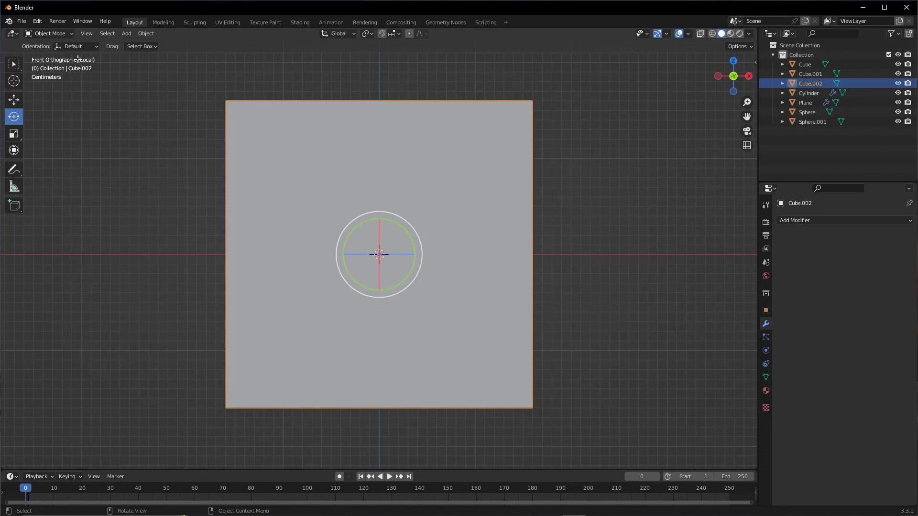
Step: In Edit Mode, flatten the cube to 0.2 along Y into a slab
left_click(48, 34)
left_click(46, 53)
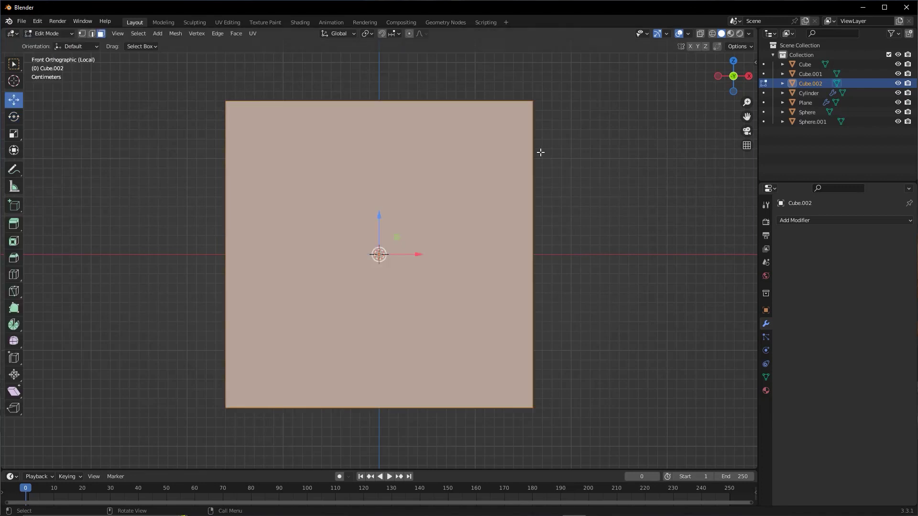
mouse_move(523, 234)
middle_mouse_down()
mouse_move(437, 296)
mouse_move(375, 251)
middle_mouse_up()
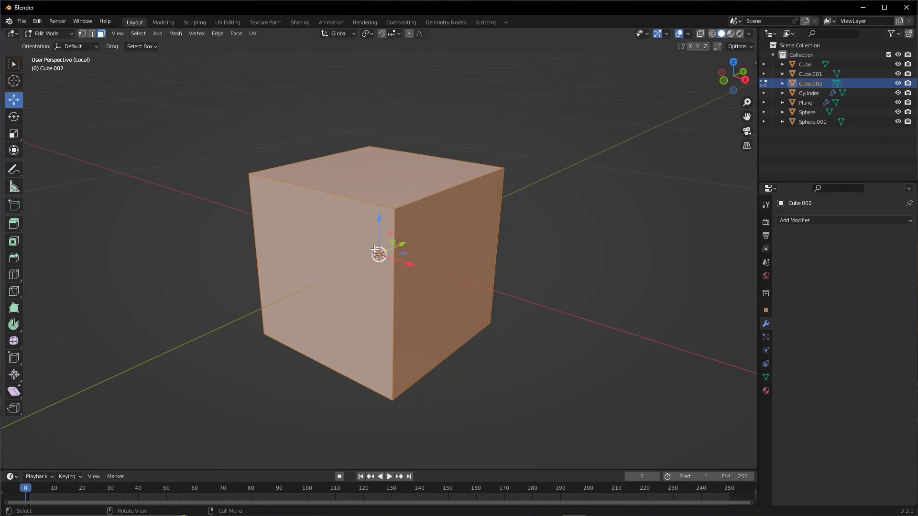
left_click(14, 134)
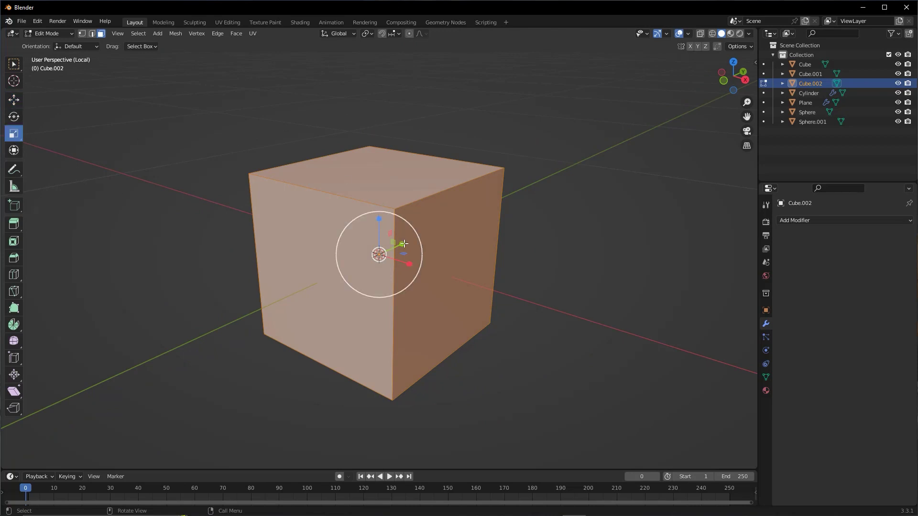
left_click_drag(404, 242, 384, 249)
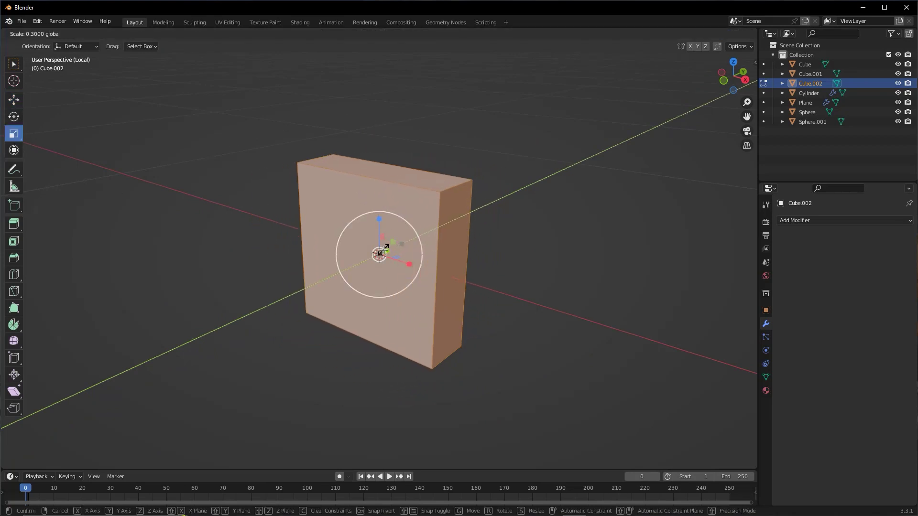
left_click_drag(385, 250, 385, 250)
middle_click_drag(482, 238, 450, 245)
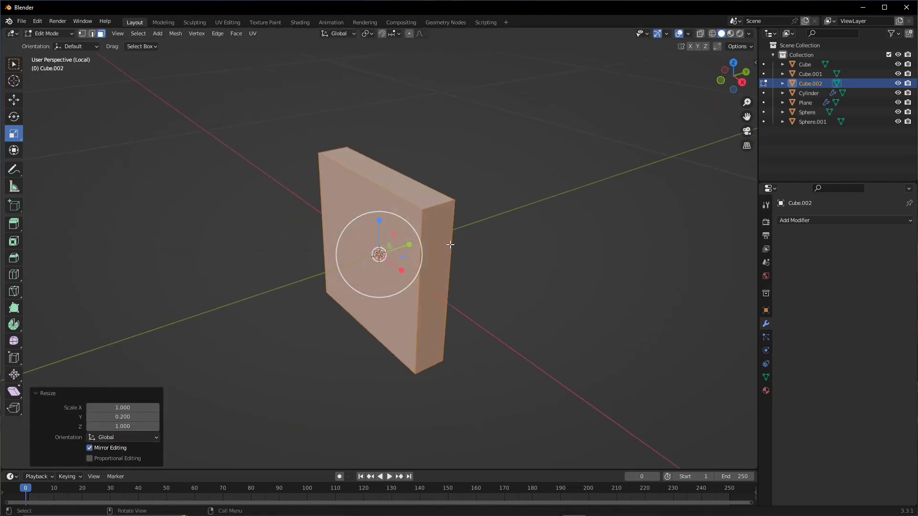
Step: Bevel the slab's four corner edges 0.367 m with 8 segments
left_click(91, 34)
left_click(330, 151)
left_click(438, 205, "shift")
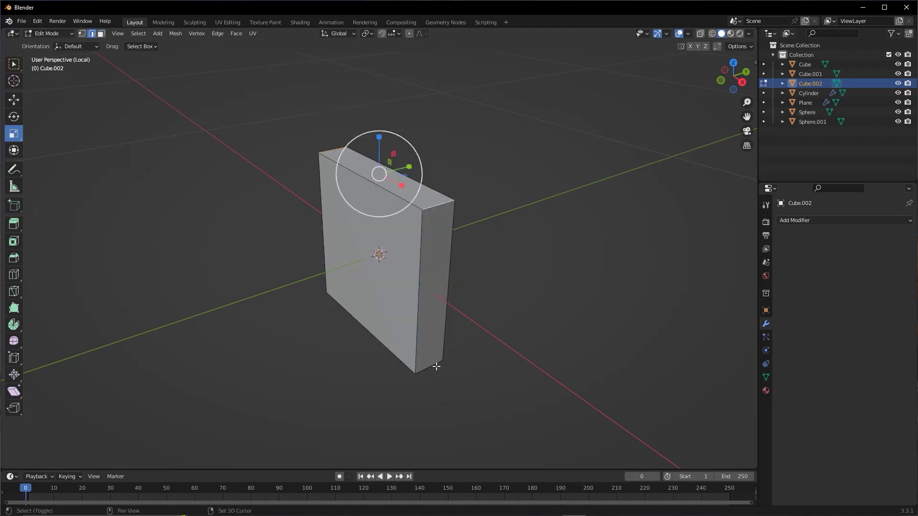
middle_click_drag(436, 366, 295, 334)
left_click(294, 334, "shift")
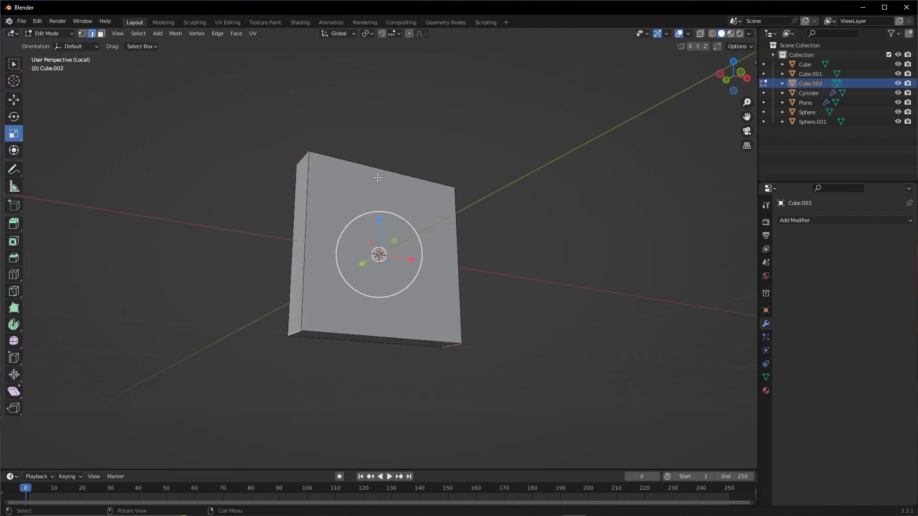
middle_click_drag(378, 178, 450, 187)
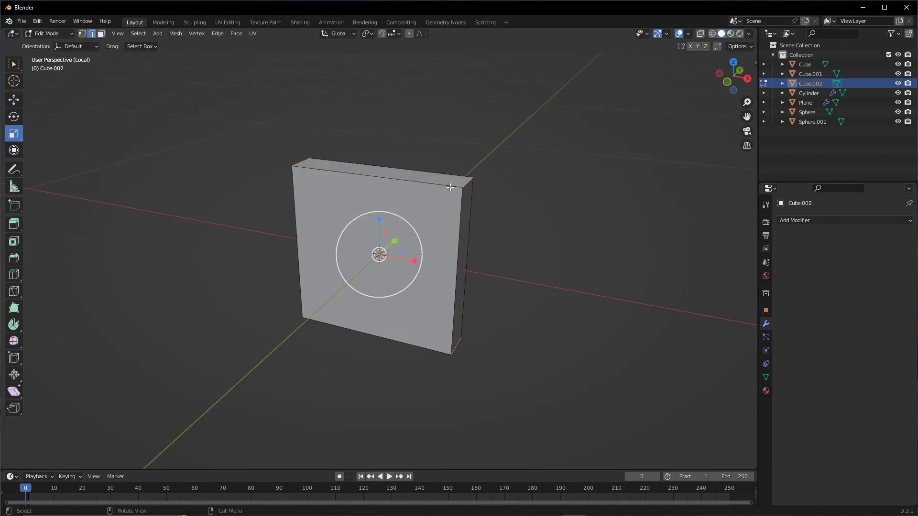
right_click(450, 188)
left_click(422, 209)
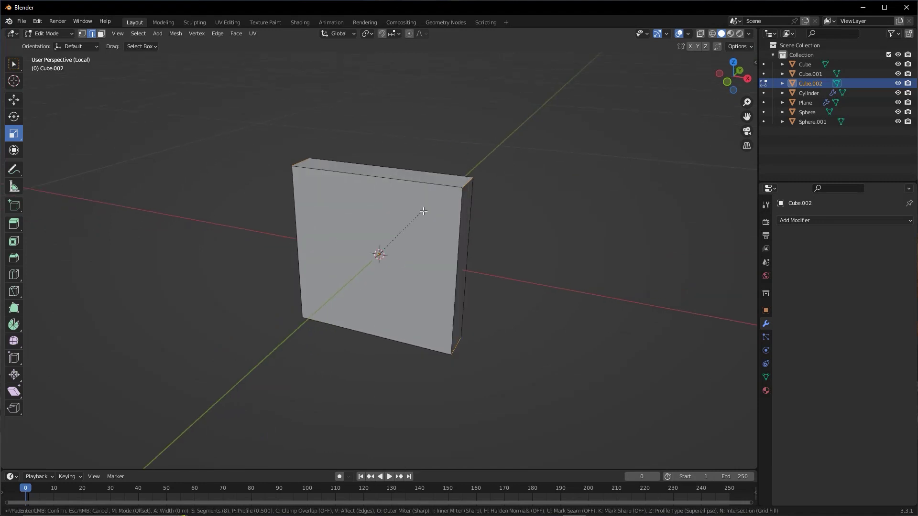
left_click(456, 204)
mouse_move(475, 240)
middle_mouse_down()
mouse_move(519, 204)
mouse_move(467, 234)
middle_mouse_up()
key("KP_1")
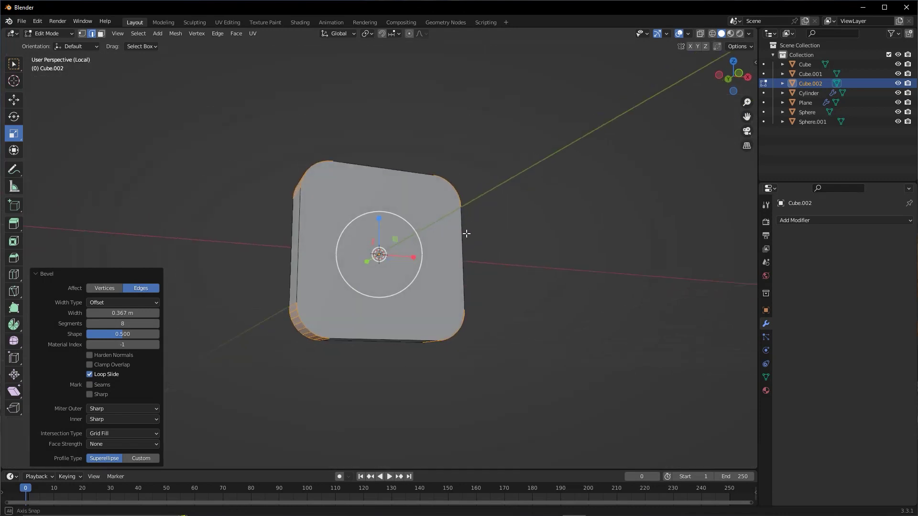
left_click(158, 33)
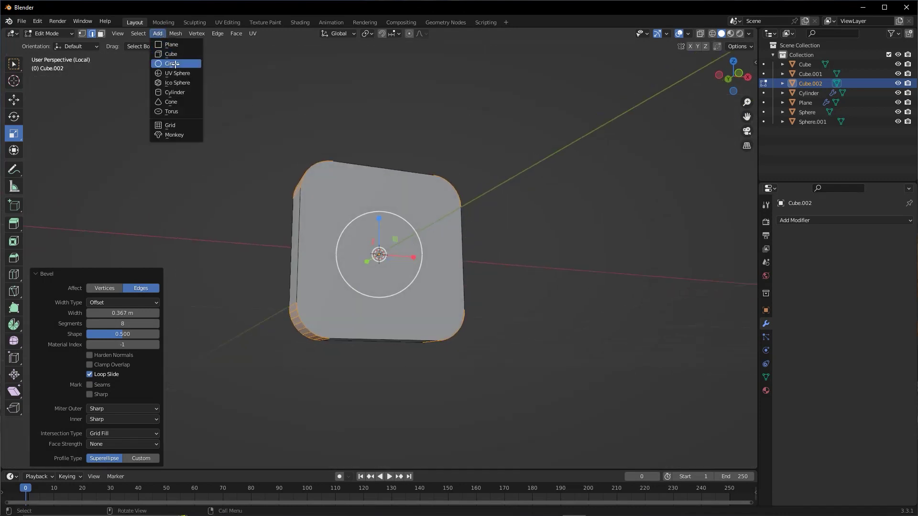
Step: Add a cylinder to the mirror panel's mesh and shrink it to post size
left_click(175, 92)
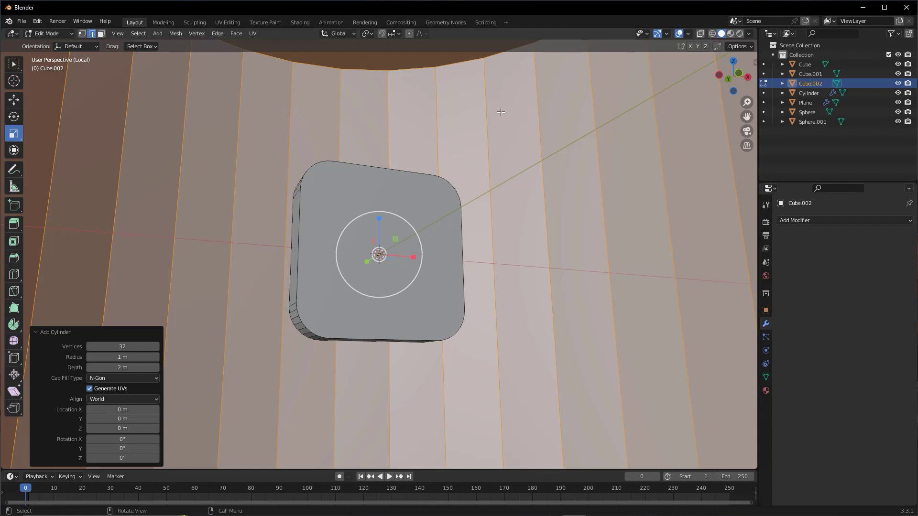
scroll(492, 149, "down", 5)
scroll(526, 230, "down", 3)
scroll(533, 231, "down", 1)
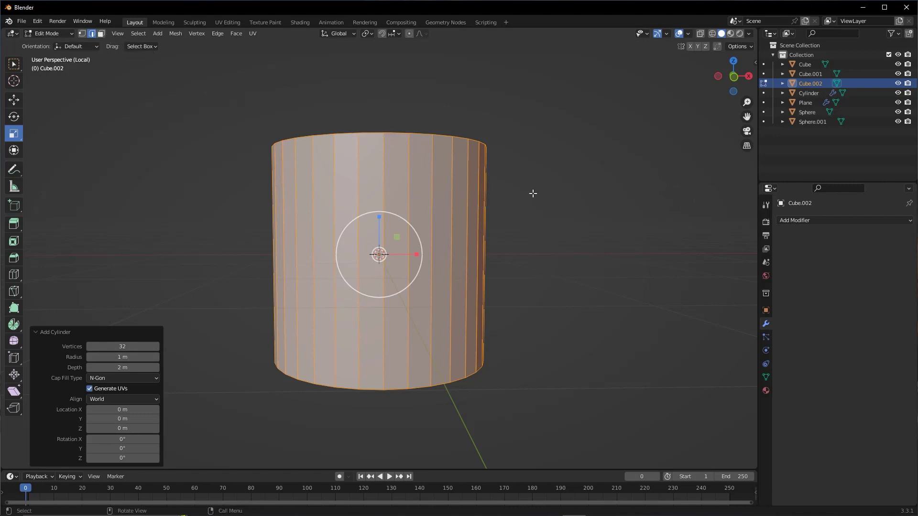
mouse_move(533, 193)
middle_mouse_down()
mouse_move(511, 199)
mouse_move(535, 192)
middle_mouse_up()
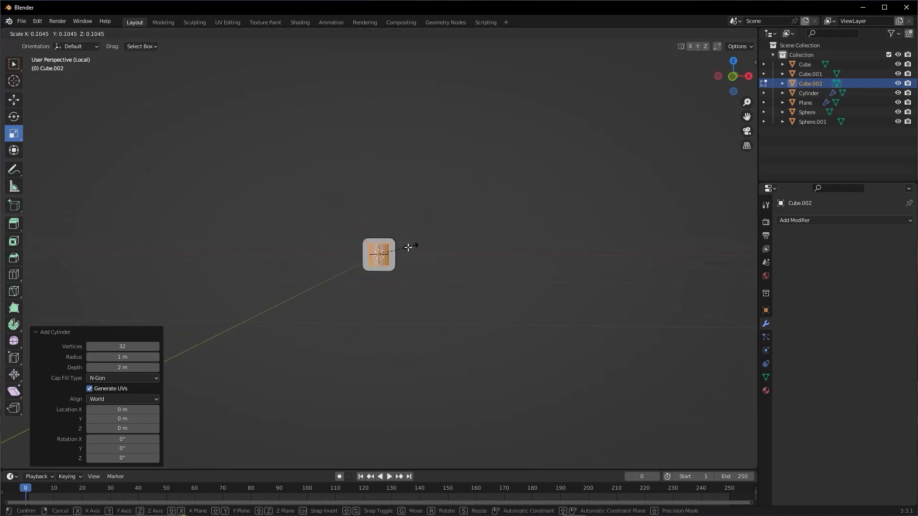
left_click(408, 248)
scroll(521, 174, "up", 5)
scroll(521, 175, "up", 6)
key("s")
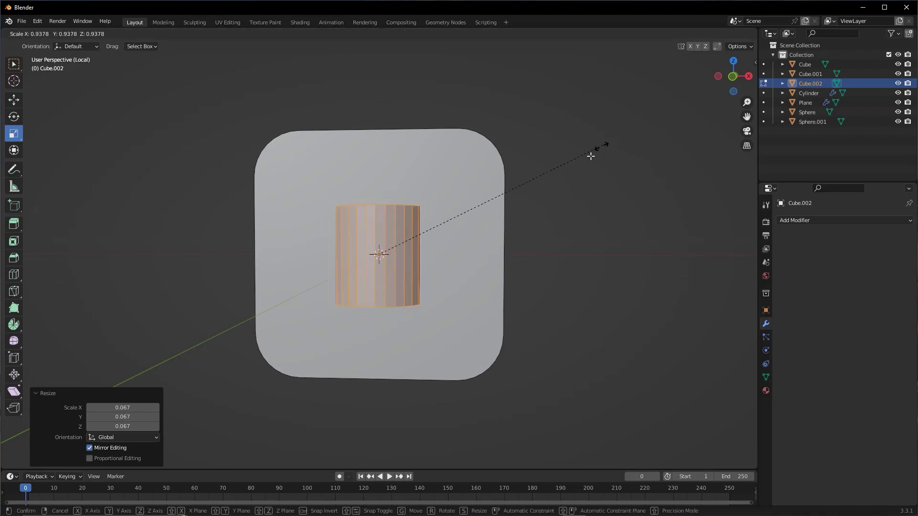
left_click(494, 218)
mouse_move(537, 217)
middle_mouse_down()
mouse_move(473, 166)
mouse_move(497, 225)
middle_mouse_up()
Step: Move the post below the panel, stretch it to 2.821 on Z, then leave local view
left_click(14, 99)
middle_click_drag(430, 200, 439, 197)
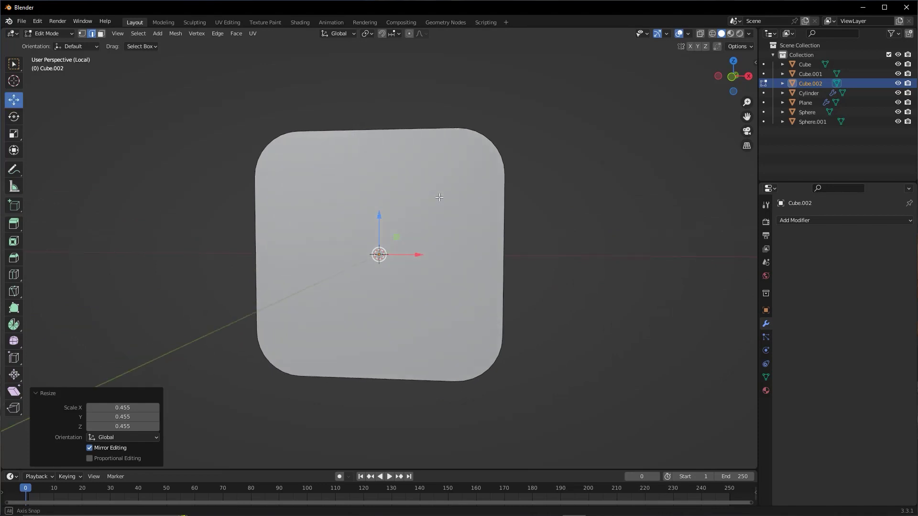
mouse_move(383, 219)
left_mouse_down()
mouse_move(405, 368)
mouse_move(342, 312)
mouse_move(344, 303)
left_mouse_up()
key("KP_1")
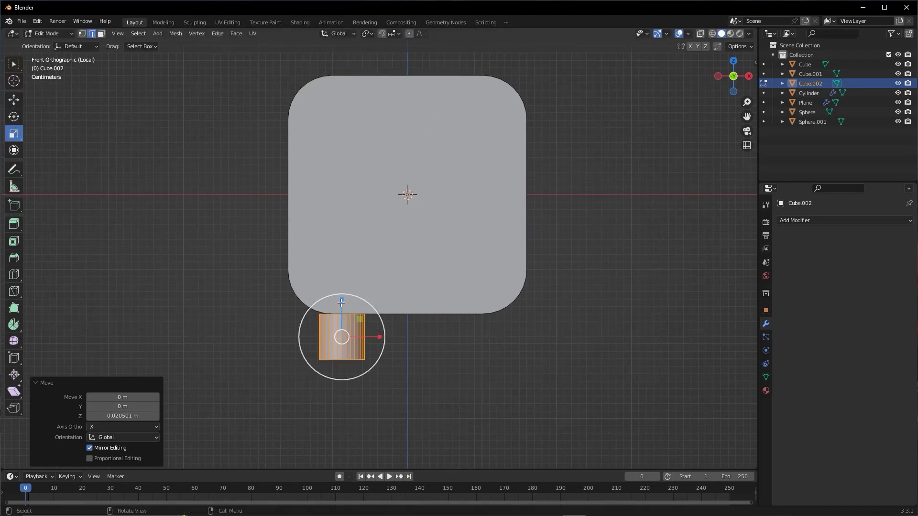
left_click_drag(341, 301, 341, 295)
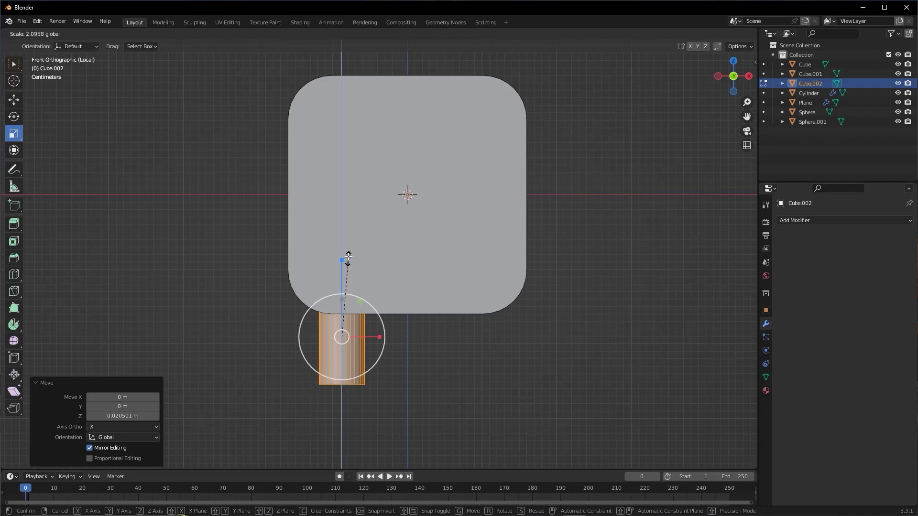
left_click_drag(353, 227, 342, 227)
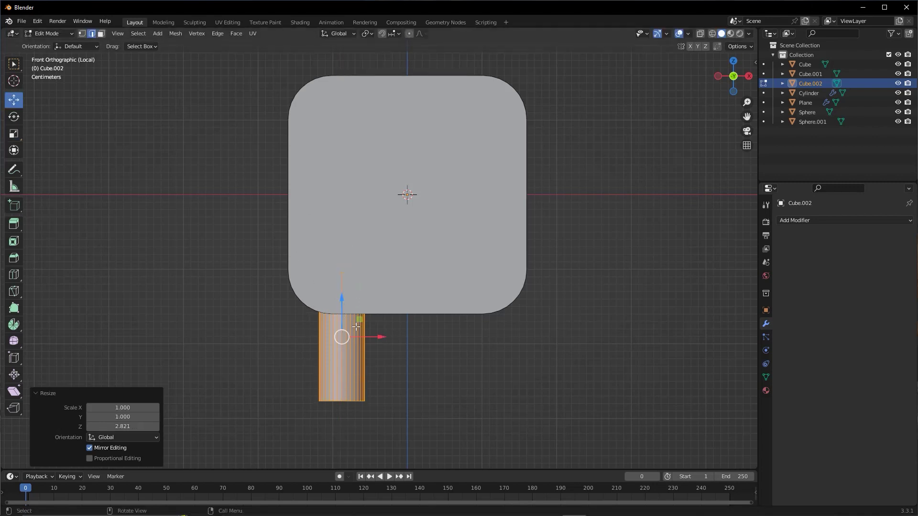
left_click_drag(345, 304, 344, 301)
mouse_move(344, 302)
middle_mouse_down()
mouse_move(422, 265)
mouse_move(431, 243)
middle_mouse_up()
scroll(407, 222, "down", 2)
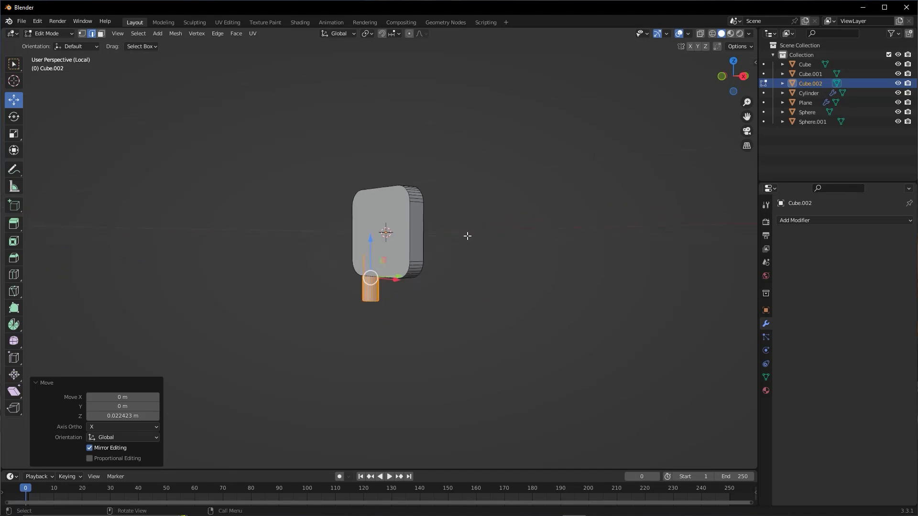
left_click(467, 236)
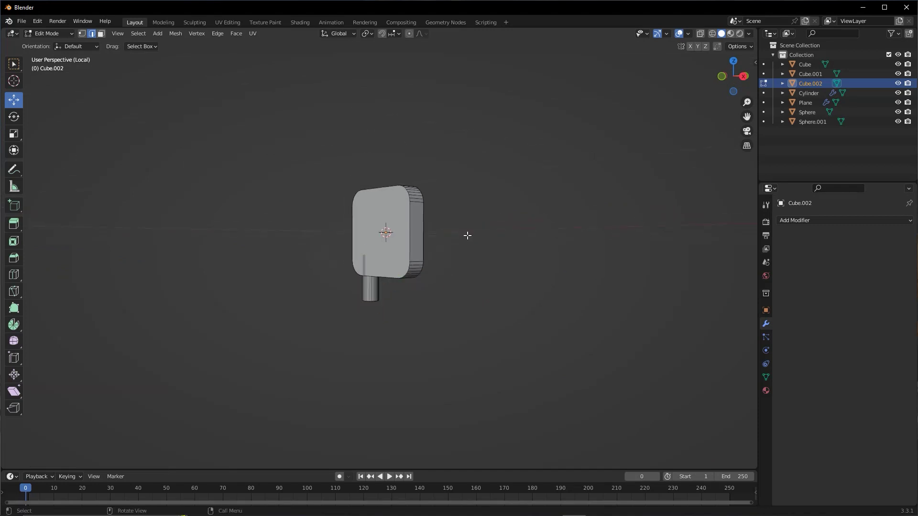
key("KP_Divide")
Step: In Object Mode, add an X-axis Mirror modifier to Cube.002, then return to Edit Mode
scroll(523, 220, "down", 1)
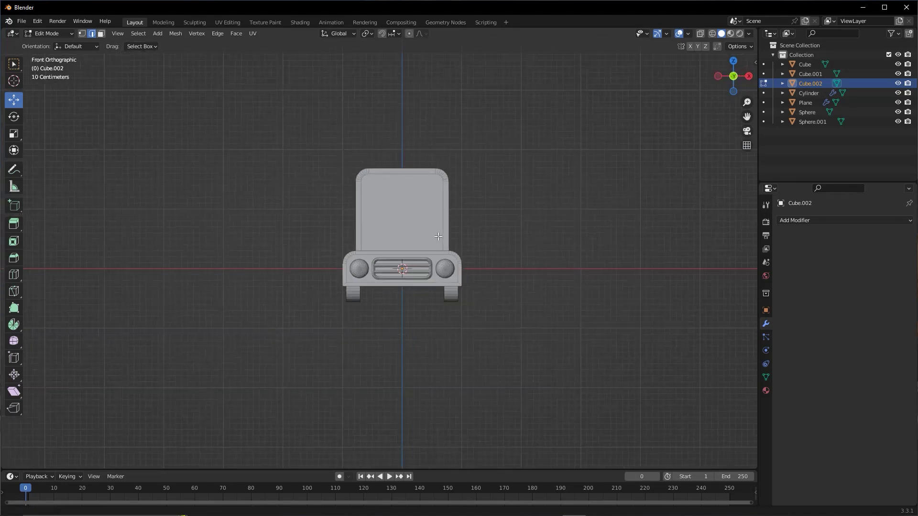
scroll(522, 220, "up", 1)
scroll(522, 220, "up", 1)
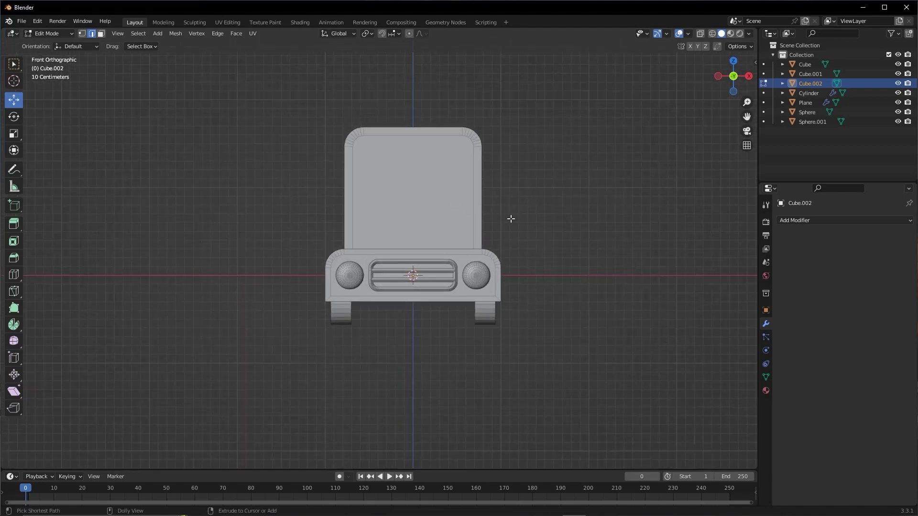
left_click(46, 33)
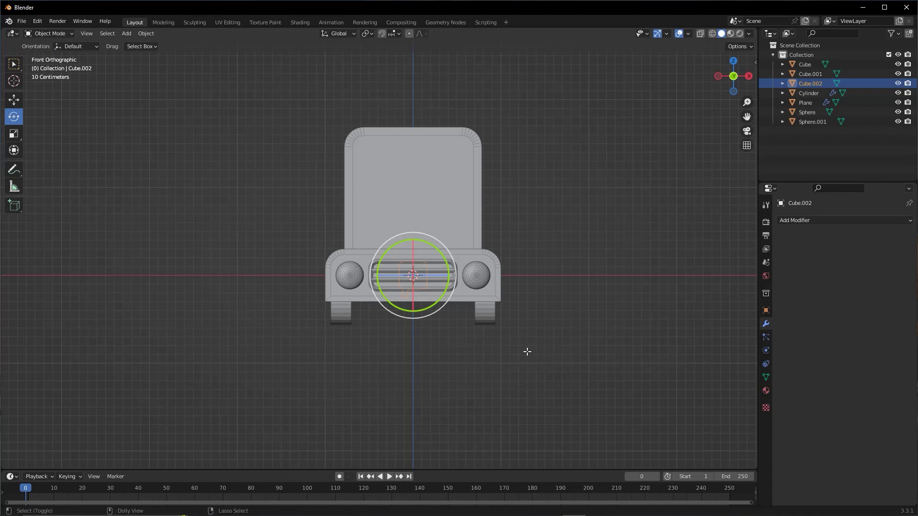
middle_click_drag(442, 305, 451, 283)
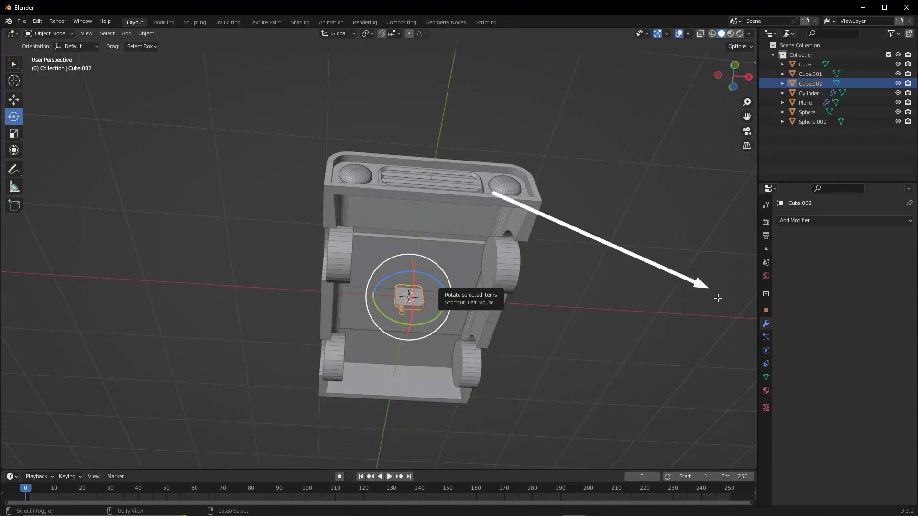
left_click(802, 220)
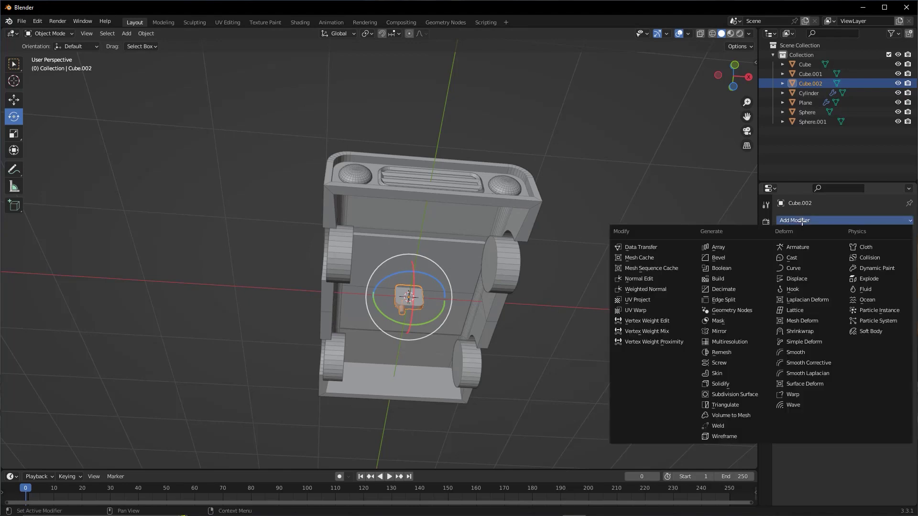
left_click(723, 329)
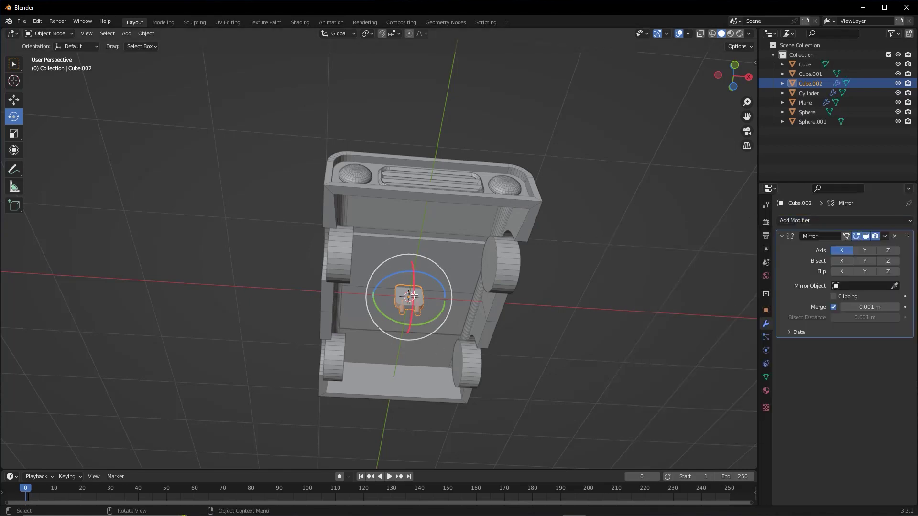
mouse_move(414, 296)
middle_mouse_down()
mouse_move(427, 286)
mouse_move(427, 333)
middle_mouse_up()
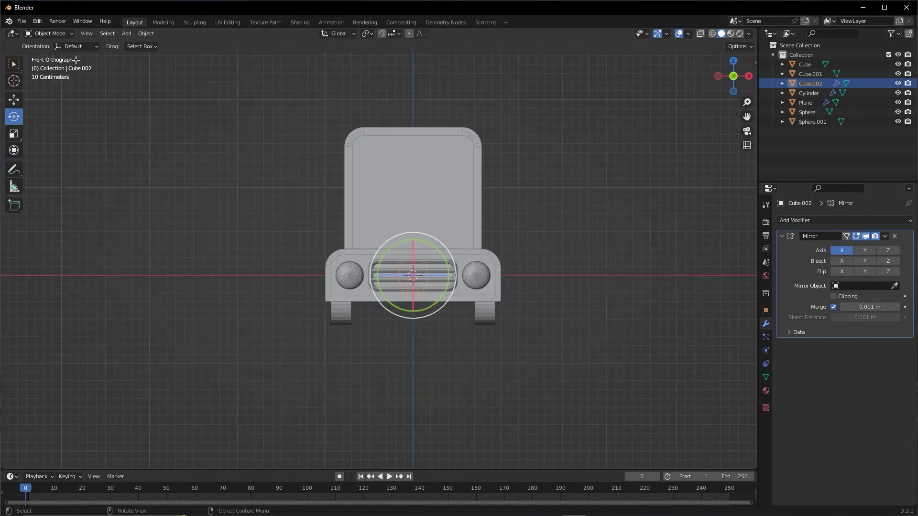
left_click(56, 34)
left_click(56, 53)
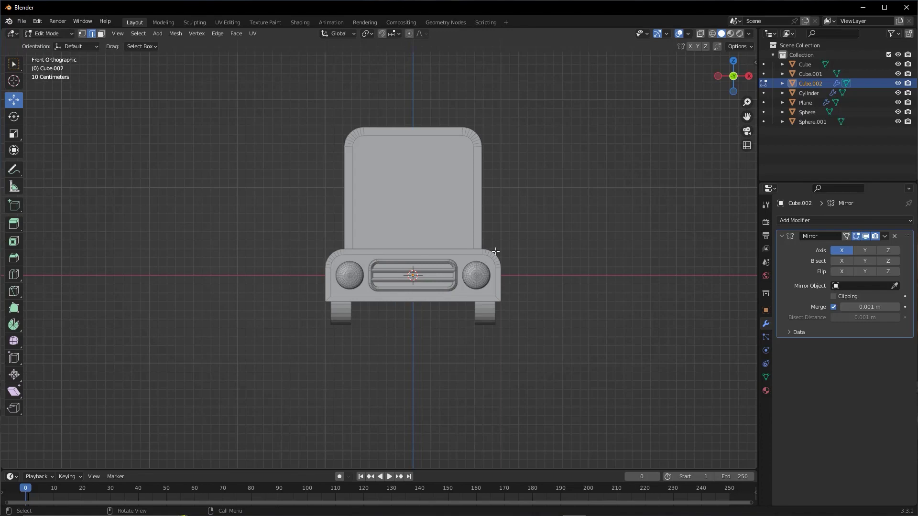
Step: Raise the side mirror to windshield height, shift it inward, and scale it to 0.503
mouse_move(496, 251)
middle_mouse_down()
mouse_move(491, 222)
mouse_move(472, 272)
middle_mouse_up()
key("a")
mouse_move(450, 283)
left_mouse_down()
mouse_move(506, 282)
mouse_move(542, 267)
mouse_move(519, 206)
left_mouse_up()
scroll(679, 252, "up", 4)
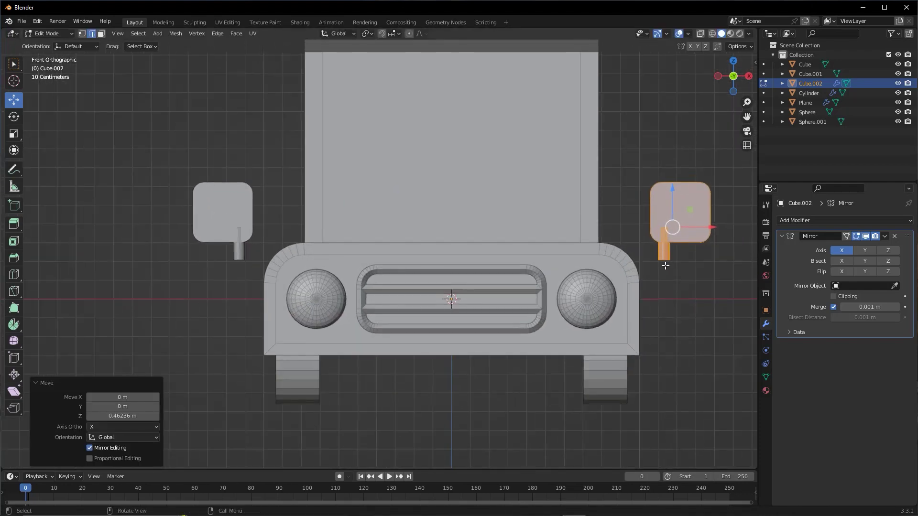
middle_click_drag(665, 266, 636, 236)
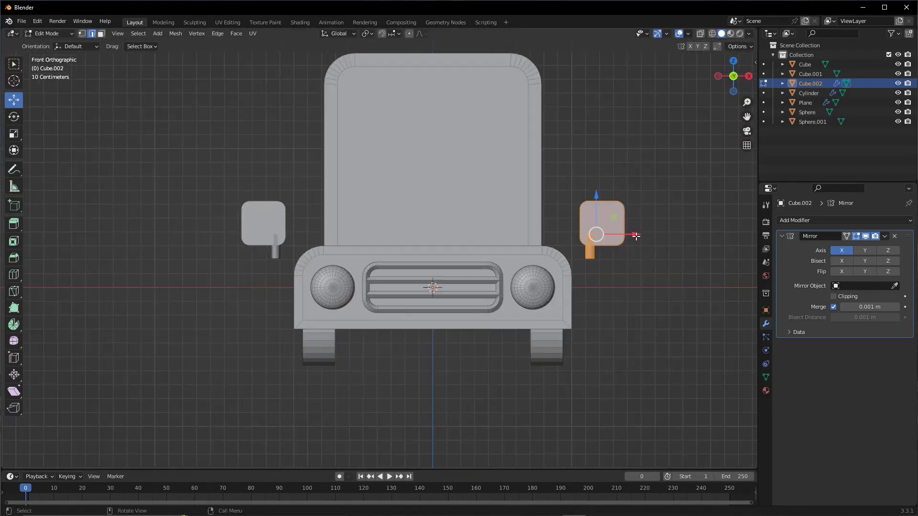
left_click_drag(636, 236, 596, 225)
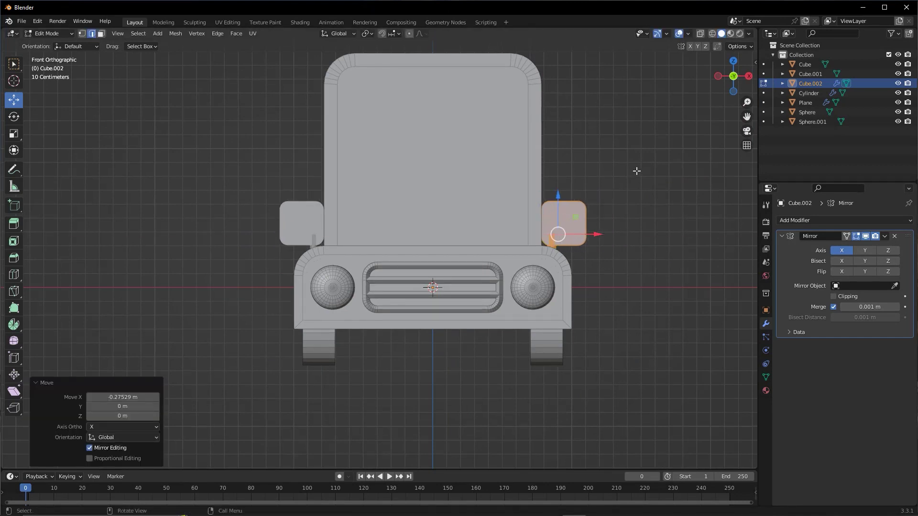
key("s")
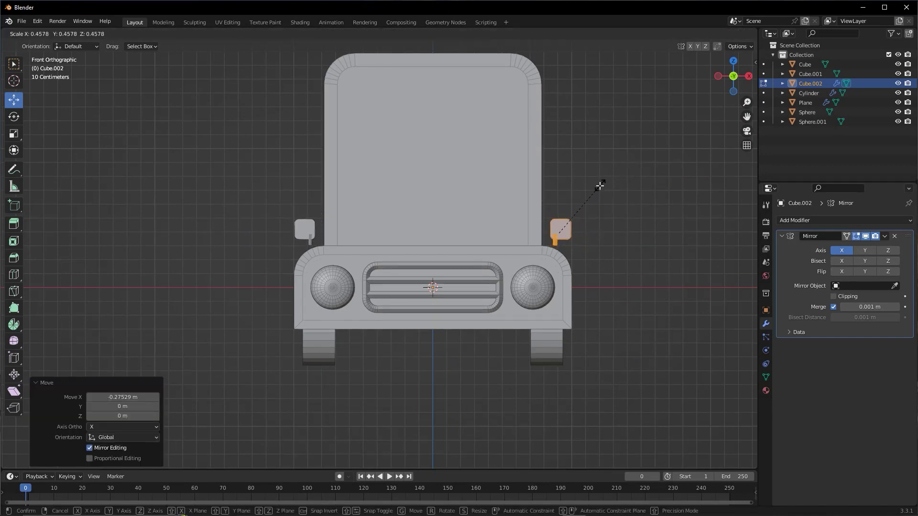
left_click(607, 182)
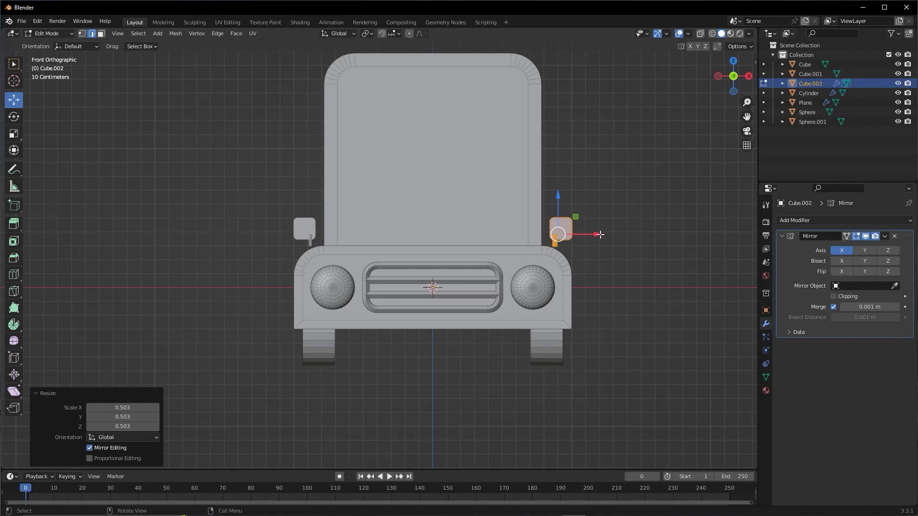
Step: Lower the mirror slightly, set it back along the cab side, and return to Object Mode
left_click_drag(558, 197, 558, 200)
middle_click_drag(557, 211, 554, 239)
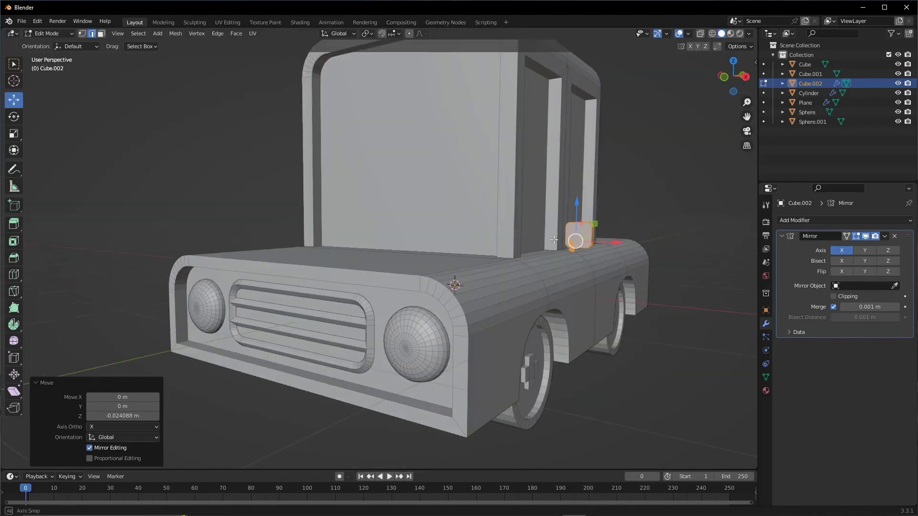
key("KP_3")
left_click_drag(475, 236, 374, 229)
mouse_move(374, 229)
middle_mouse_down()
mouse_move(519, 275)
mouse_move(486, 289)
middle_mouse_up()
scroll(486, 289, "down", 2)
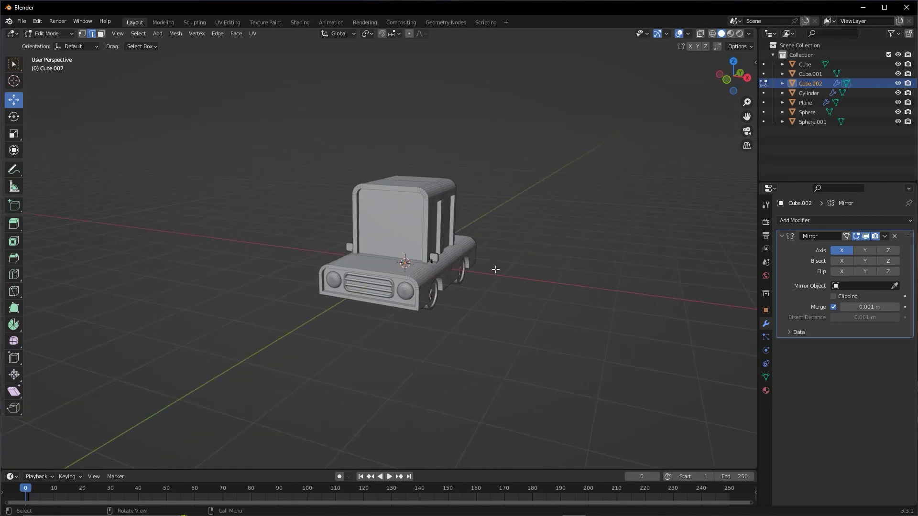
key("Tab")
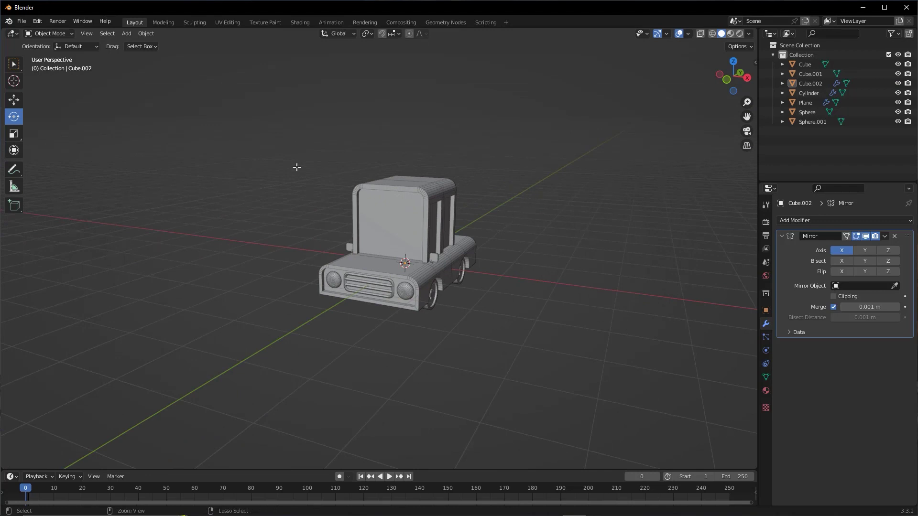
key("ctrl+s")
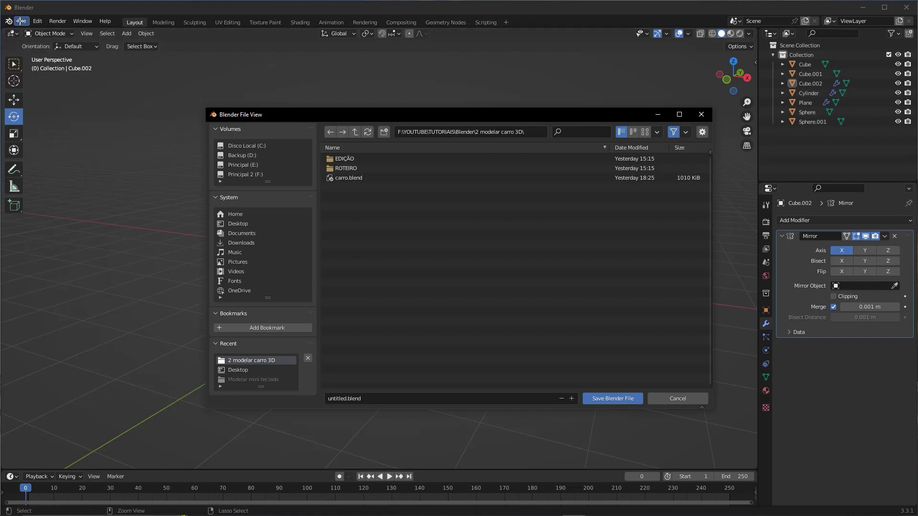
left_click(21, 21)
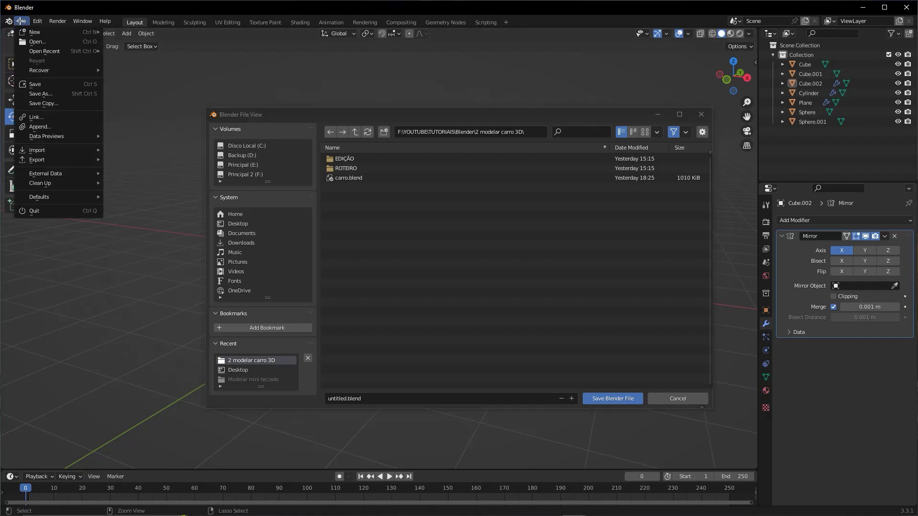
left_click(41, 83)
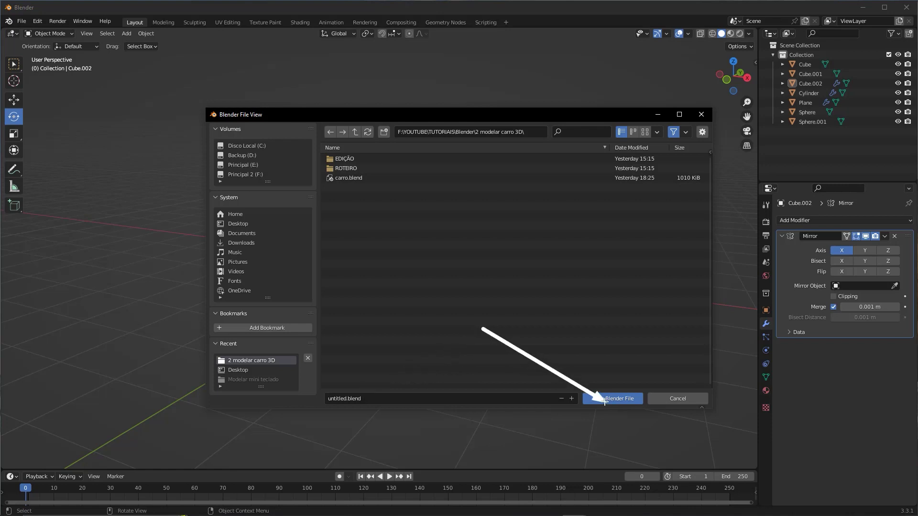
left_click(675, 397)
middle_click_drag(434, 284, 421, 286)
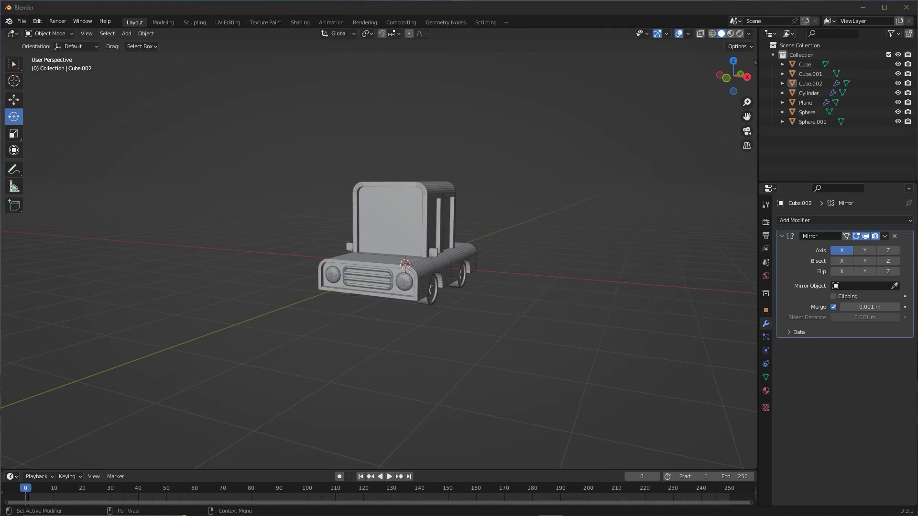